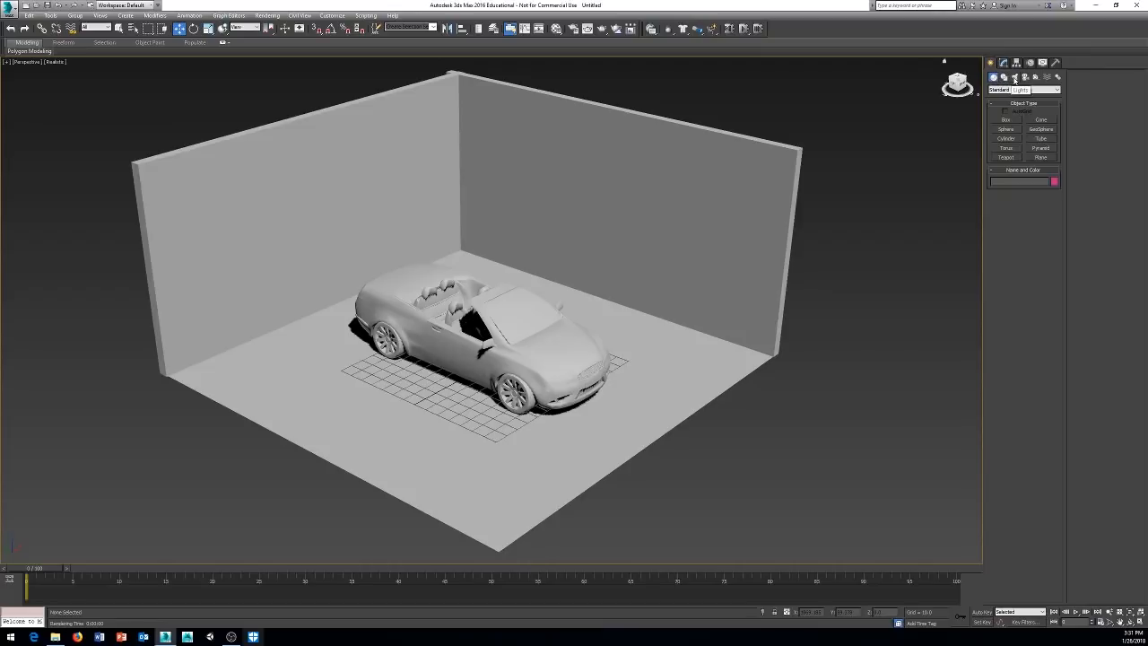
# - Create a standard Omni light on the floor in front of the car
pyautogui.click(1014, 79)
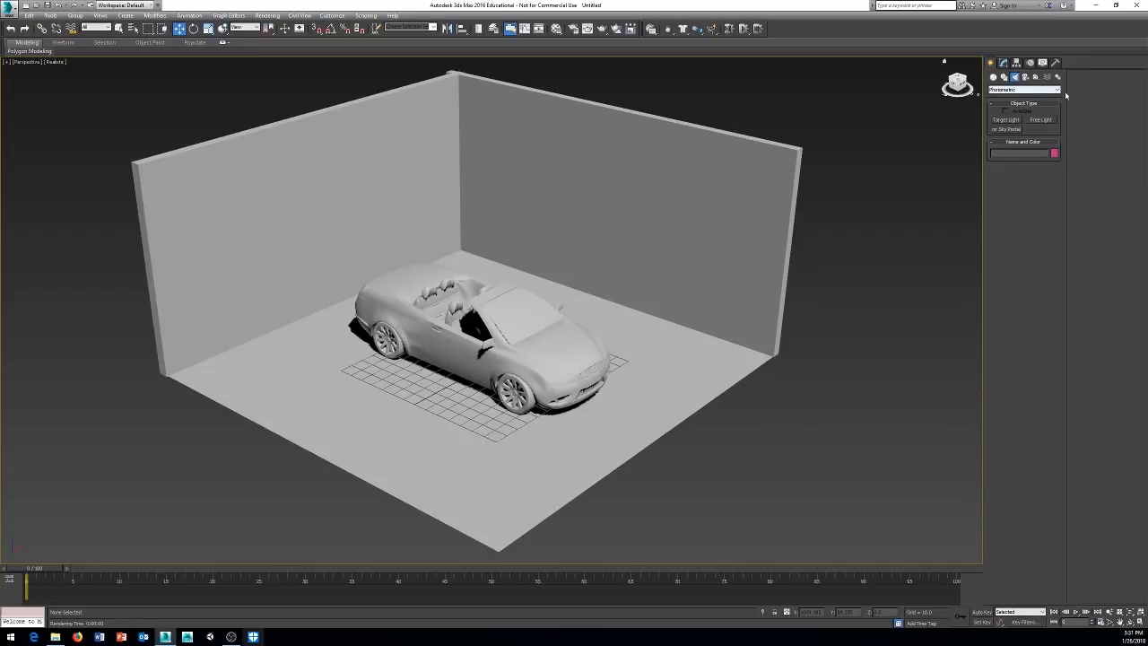
pyautogui.click(1055, 91)
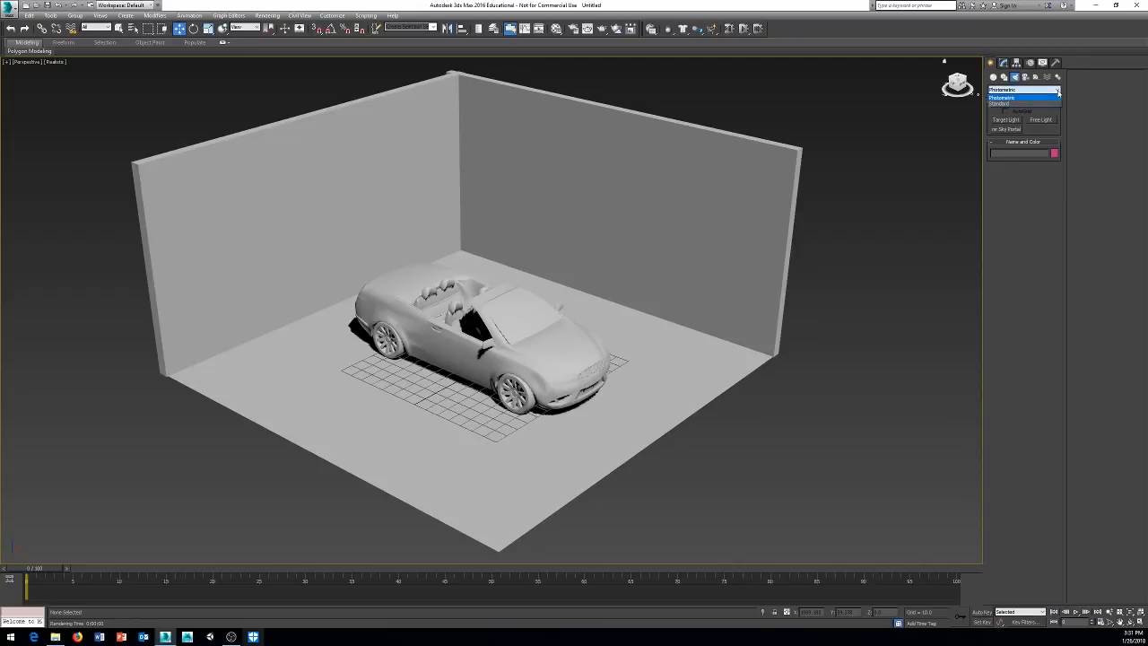
pyautogui.click(1012, 104)
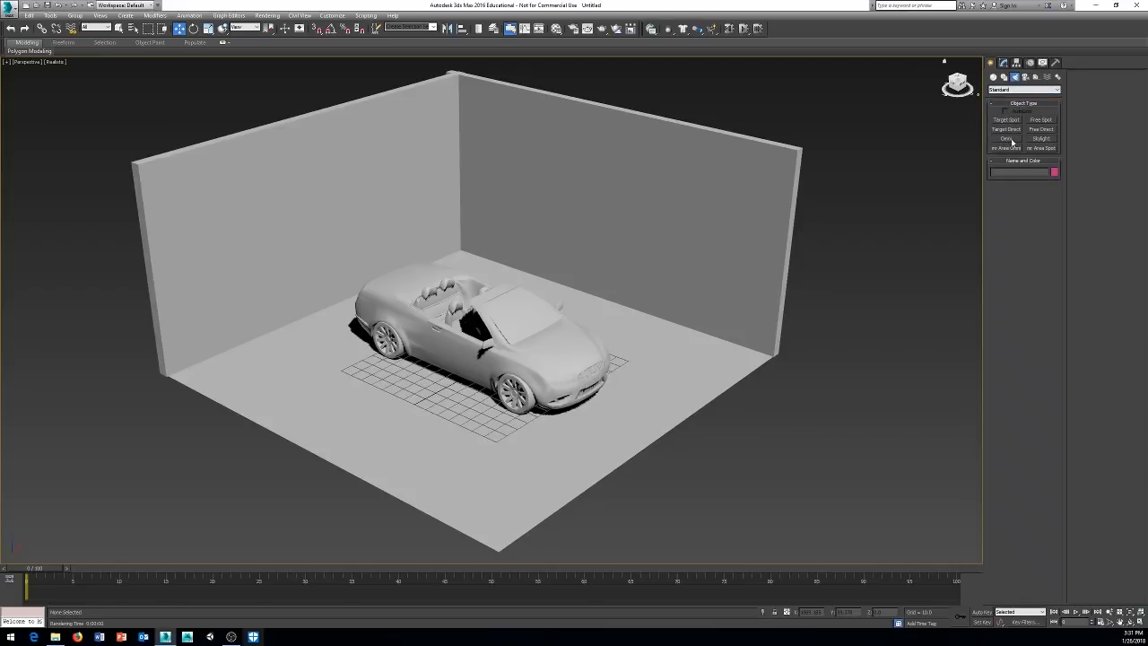
pyautogui.click(1006, 139)
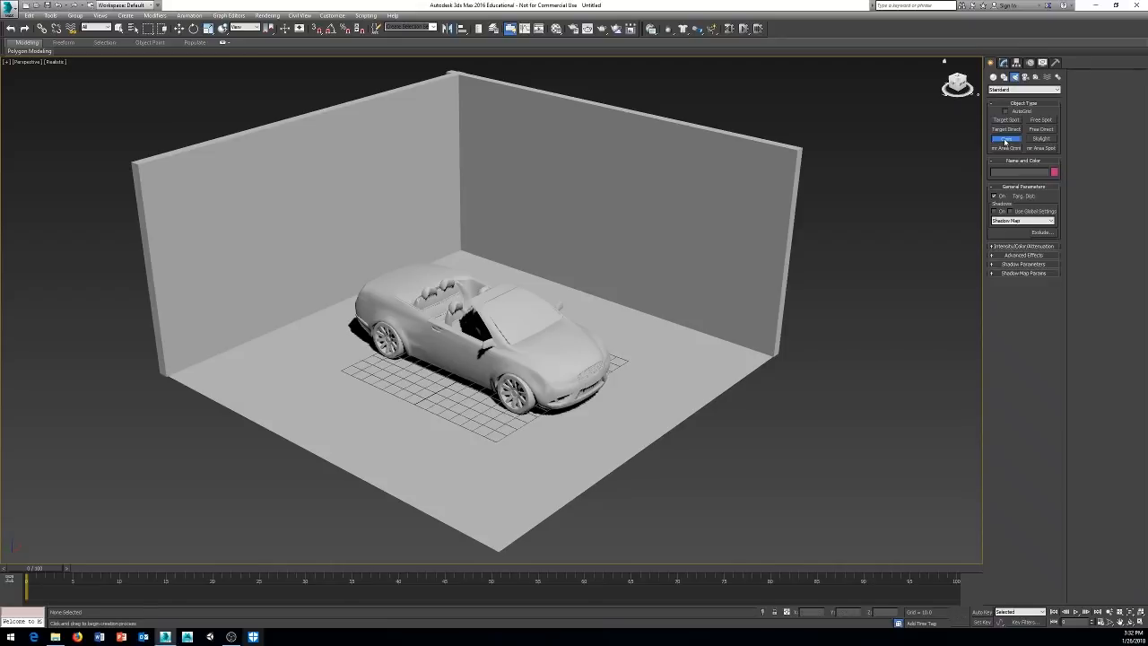
pyautogui.click(653, 391)
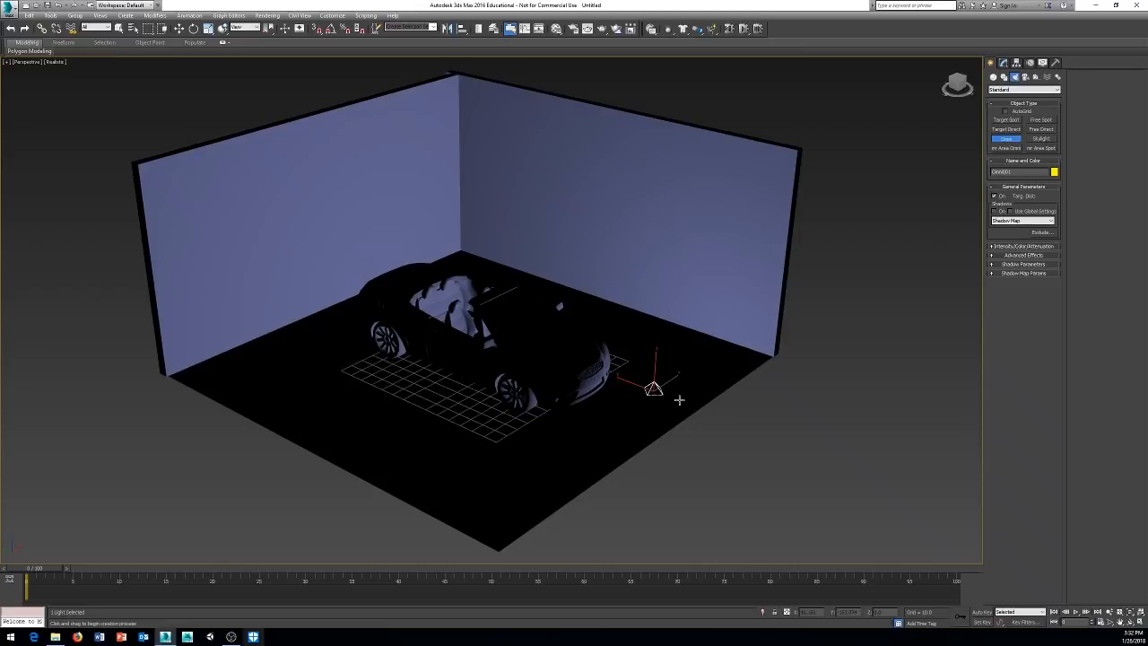
# - Raise the omni light above the floor and move it to the open side of the car, away from the side wall
pyautogui.press('w')
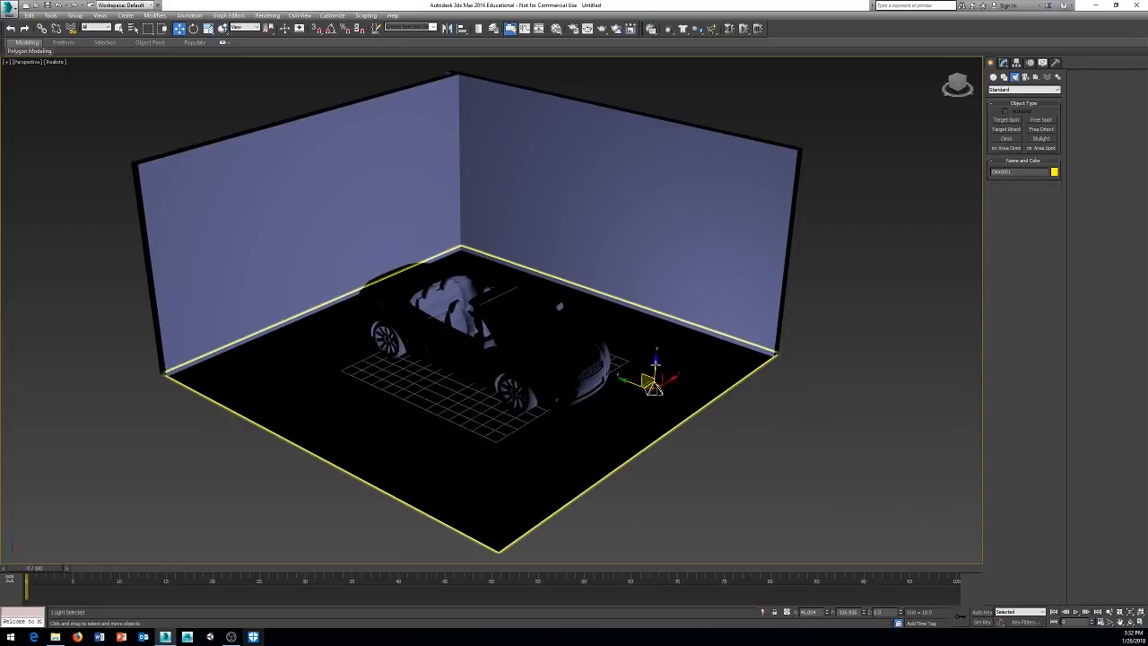
pyautogui.moveTo(659, 333); pyautogui.dragTo(665, 192)
pyautogui.moveTo(637, 230); pyautogui.dragTo(489, 227)
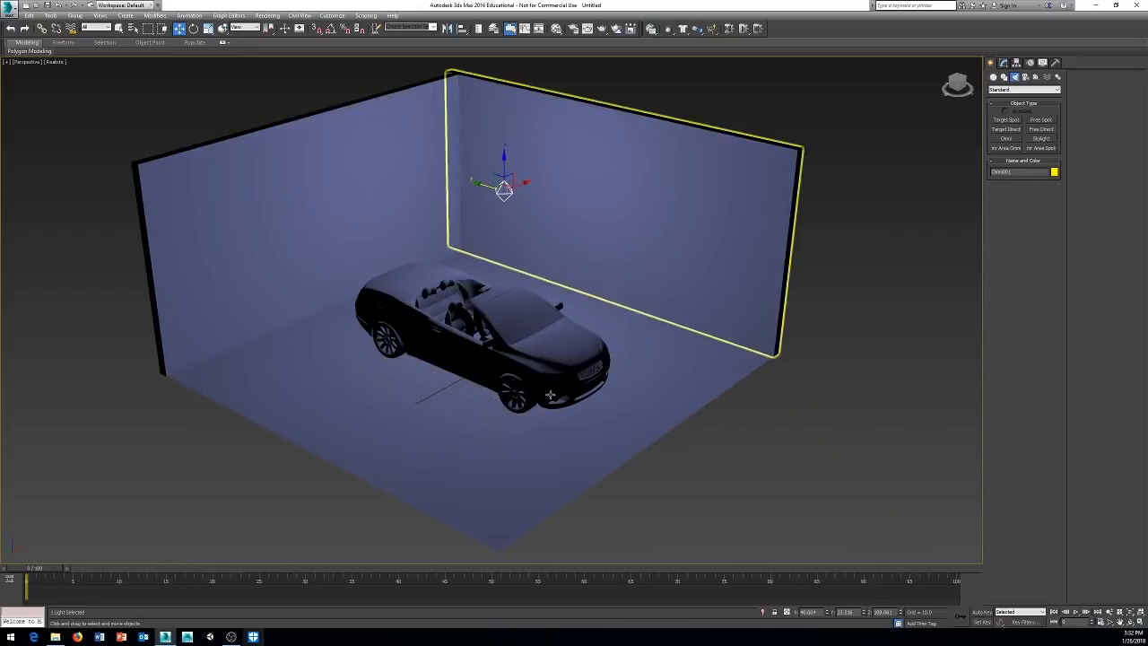
pyautogui.moveTo(537, 408)
pyautogui.keyDown('alt'); pyautogui.mouseDown(button='middle')
pyautogui.moveTo(517, 407)
pyautogui.moveTo(581, 396)
pyautogui.mouseUp(button='middle'); pyautogui.keyUp('alt')
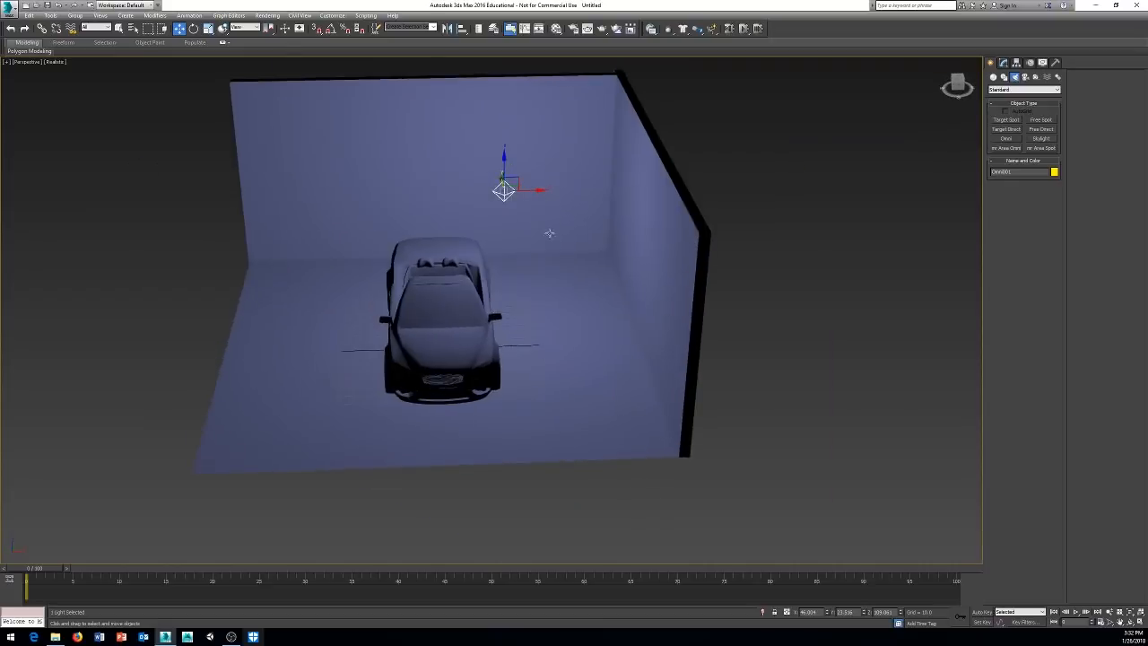
pyautogui.moveTo(515, 182); pyautogui.dragTo(293, 179)
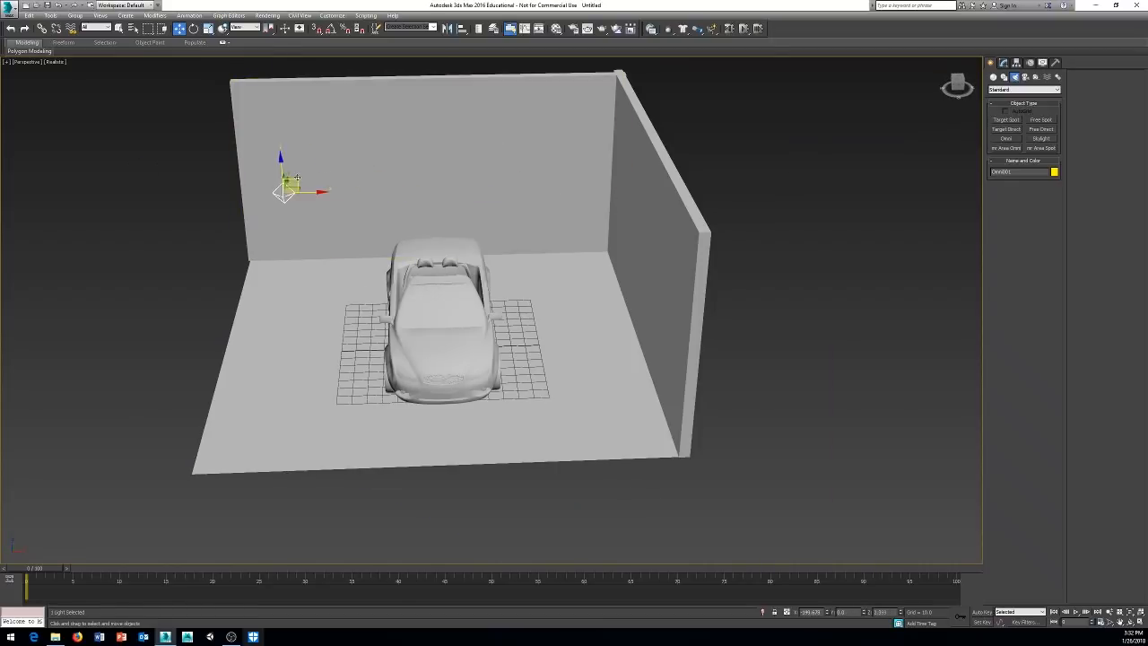
pyautogui.keyDown('alt'); pyautogui.moveTo(297, 329); pyautogui.dragTo(494, 401, button='middle'); pyautogui.keyUp('alt')
pyautogui.click(832, 445)
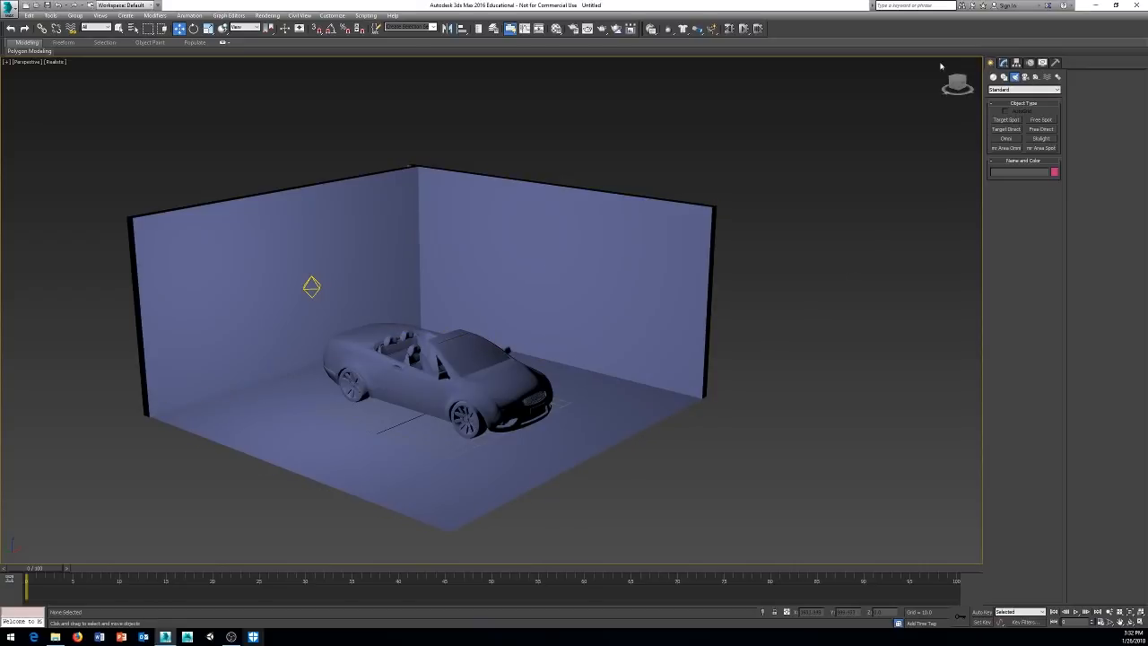
# - Change the omni light's color to white and set its intensity multiplier to 1
pyautogui.click(1003, 66)
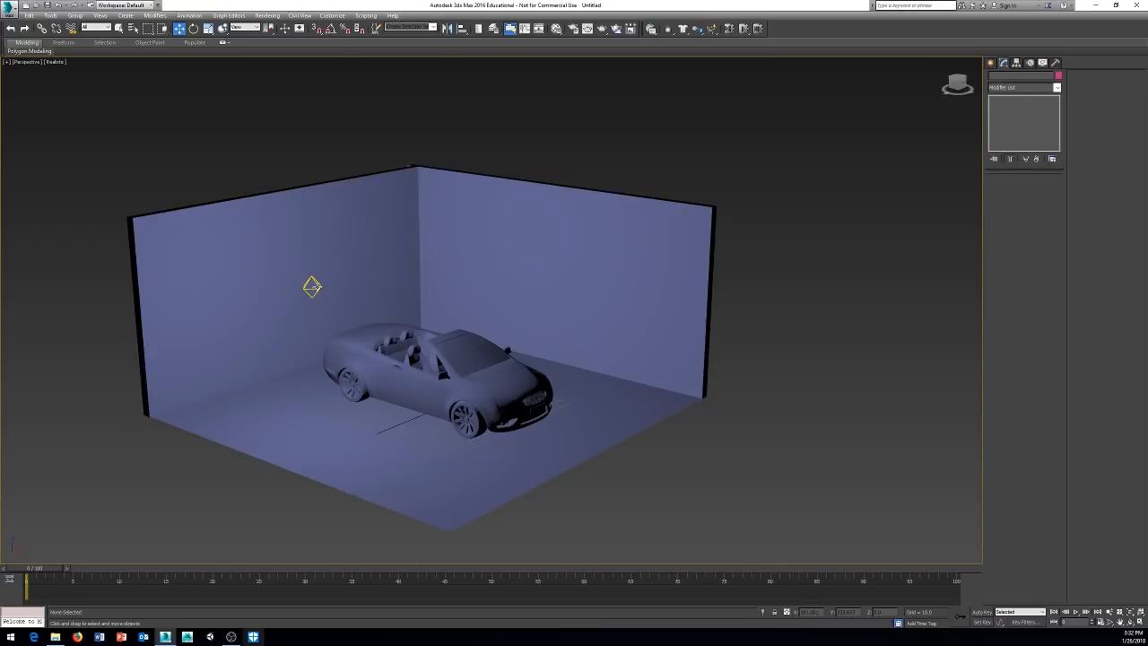
pyautogui.click(312, 286)
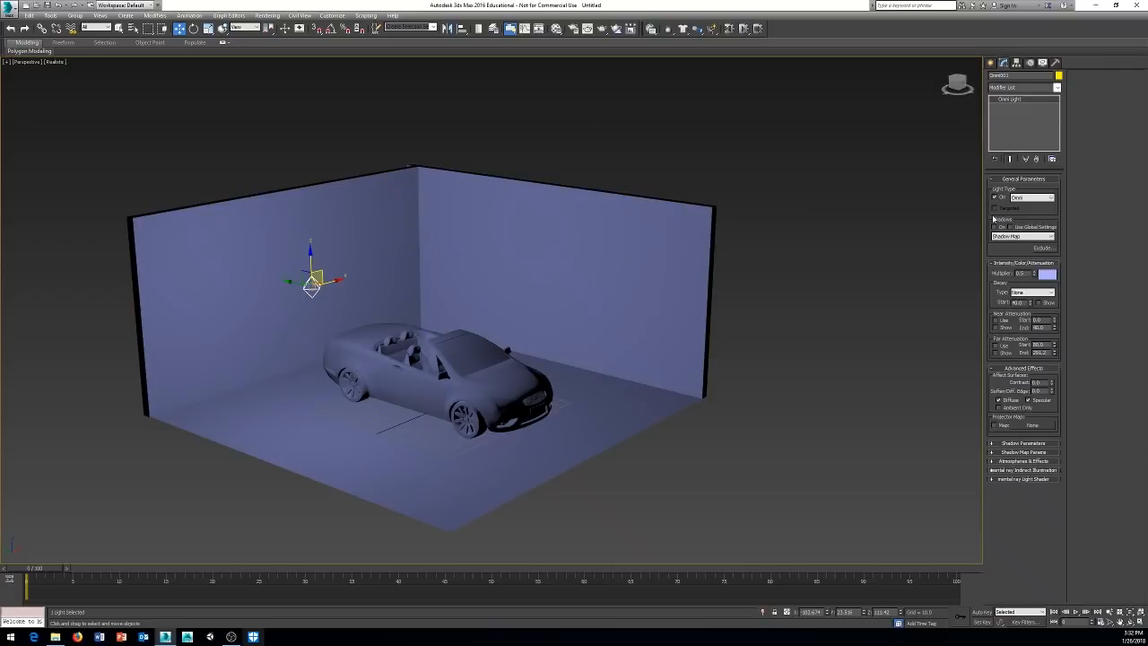
pyautogui.click(1046, 277)
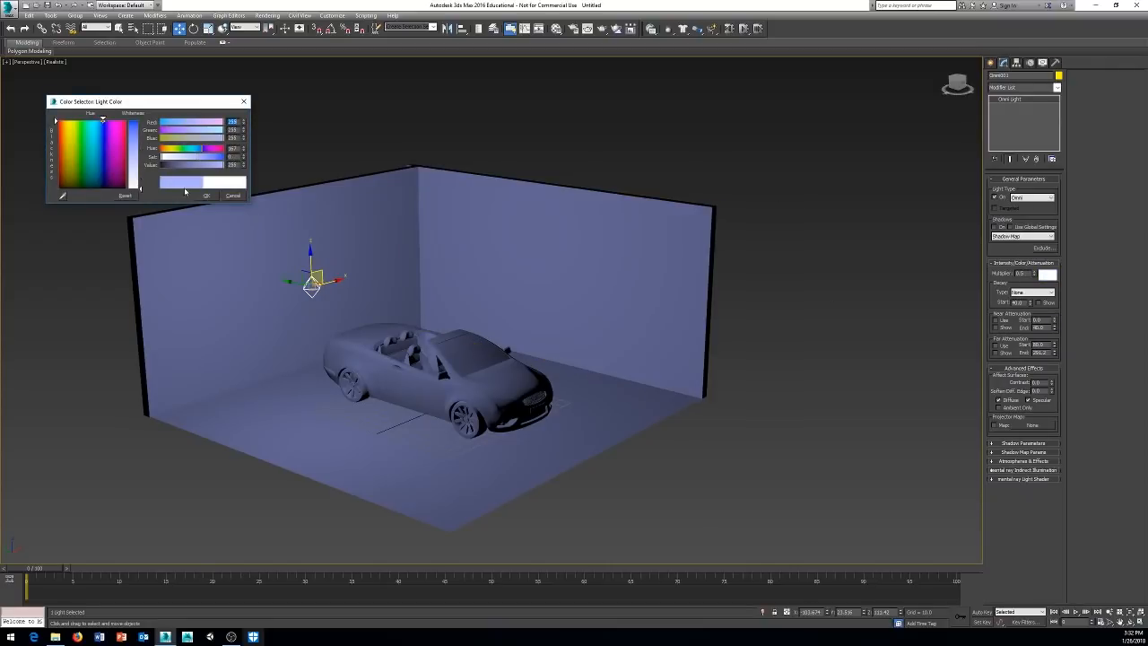
pyautogui.click(207, 196)
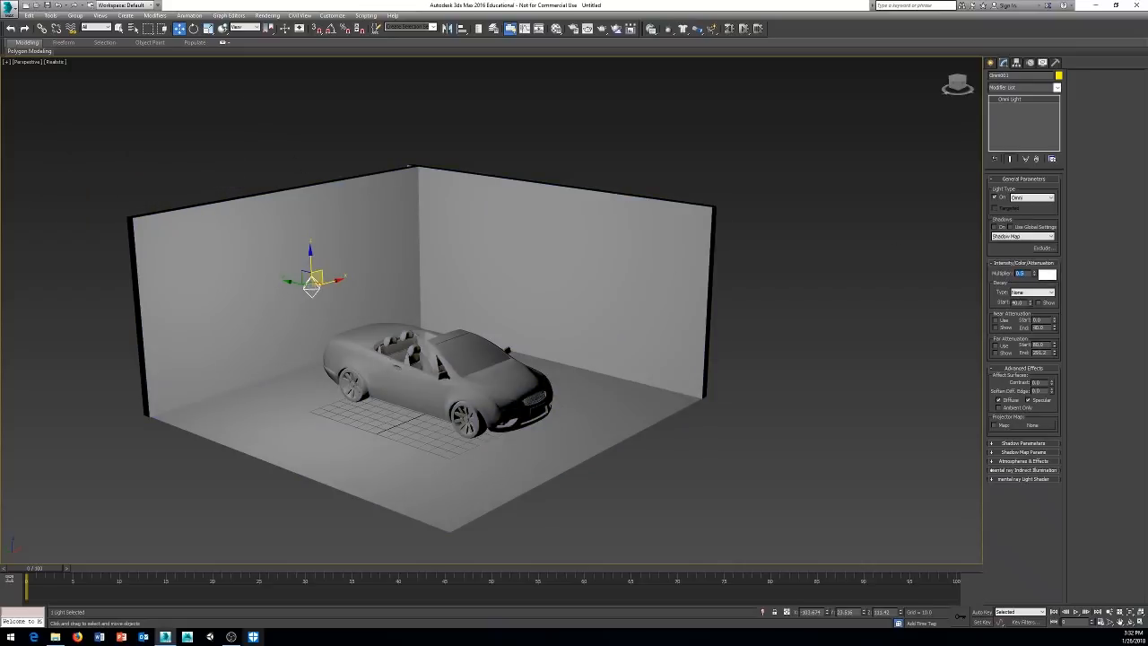
pyautogui.write('1')
pyautogui.press('Return')
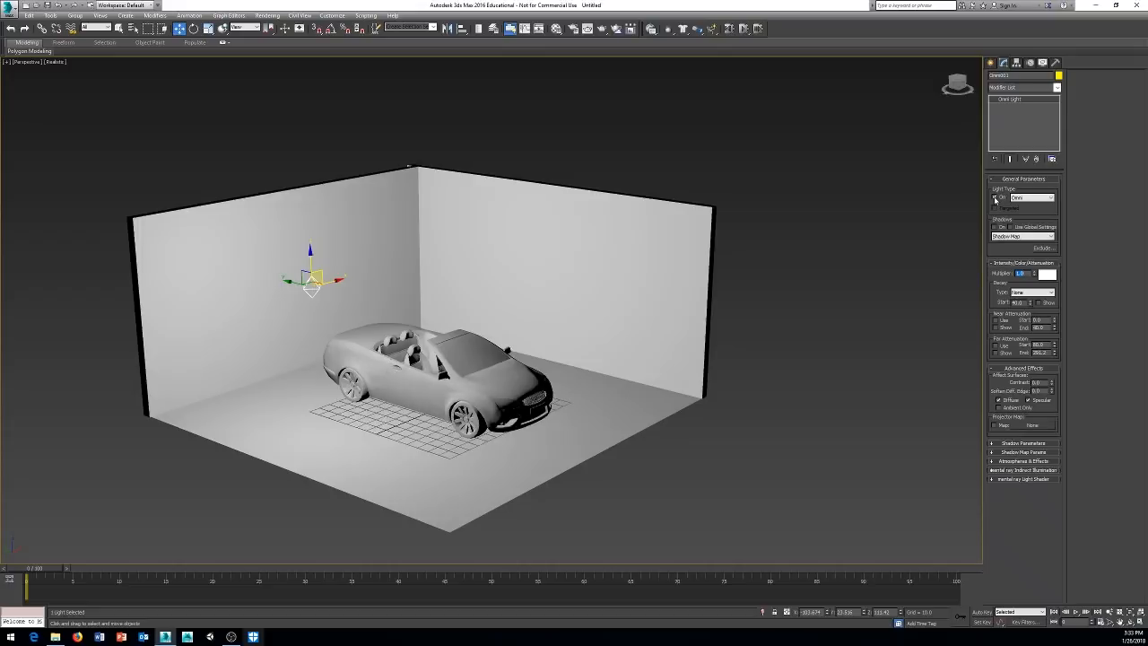
# - Switch the omni light off and back on, and keep Omni as its light type
pyautogui.click(993, 197)
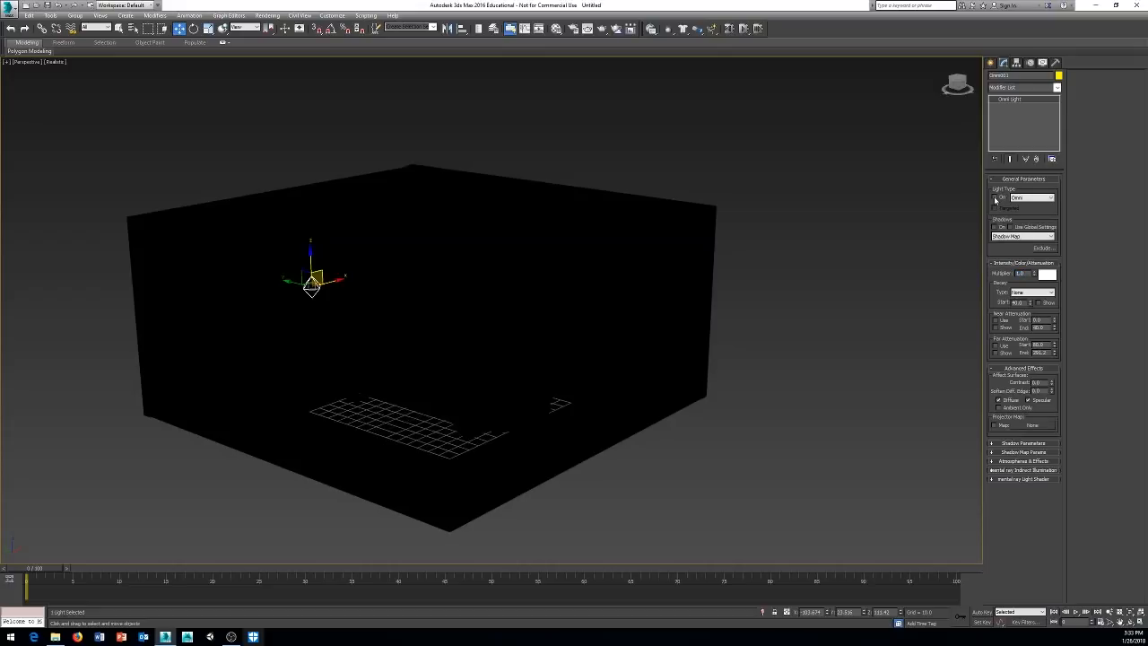
pyautogui.click(994, 198)
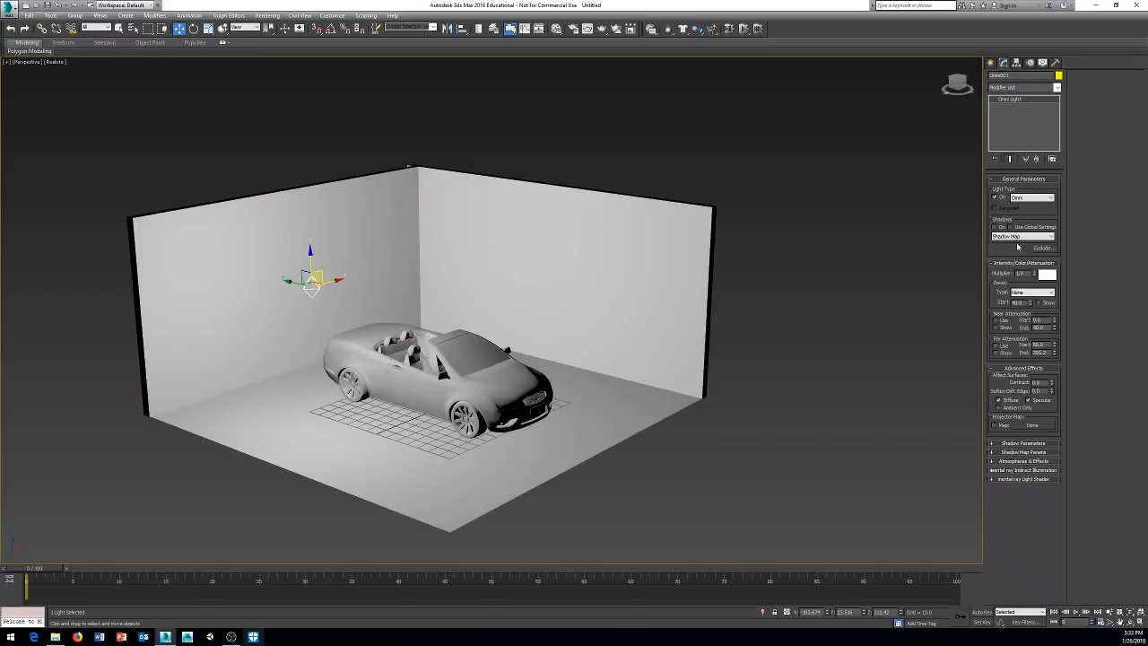
pyautogui.click(1047, 200)
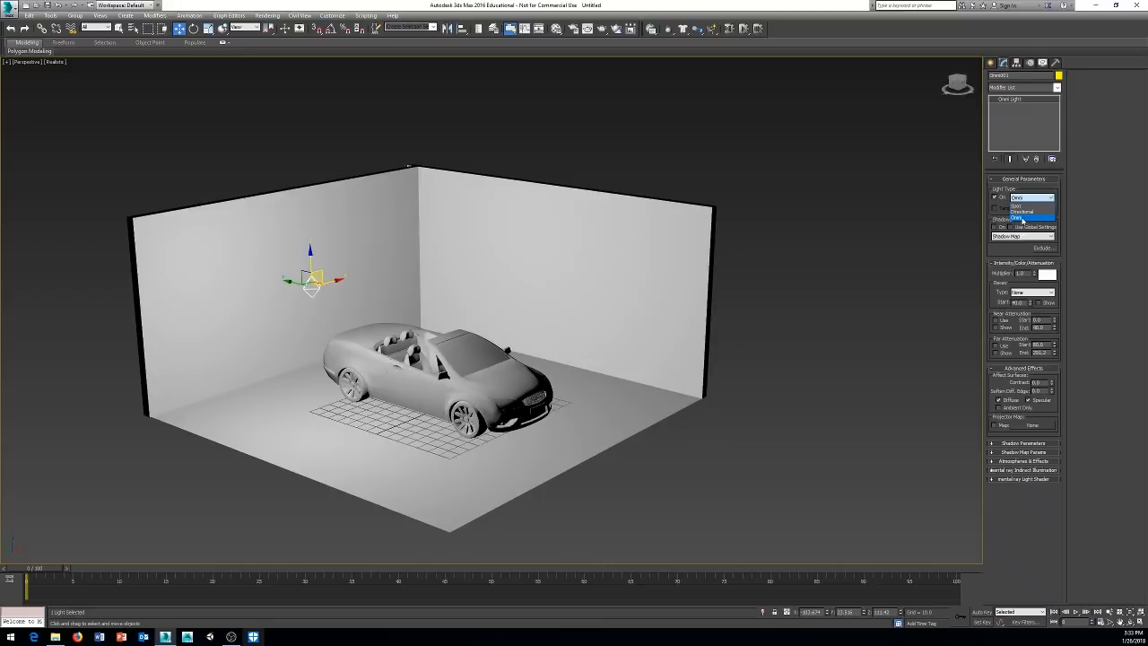
pyautogui.click(1022, 218)
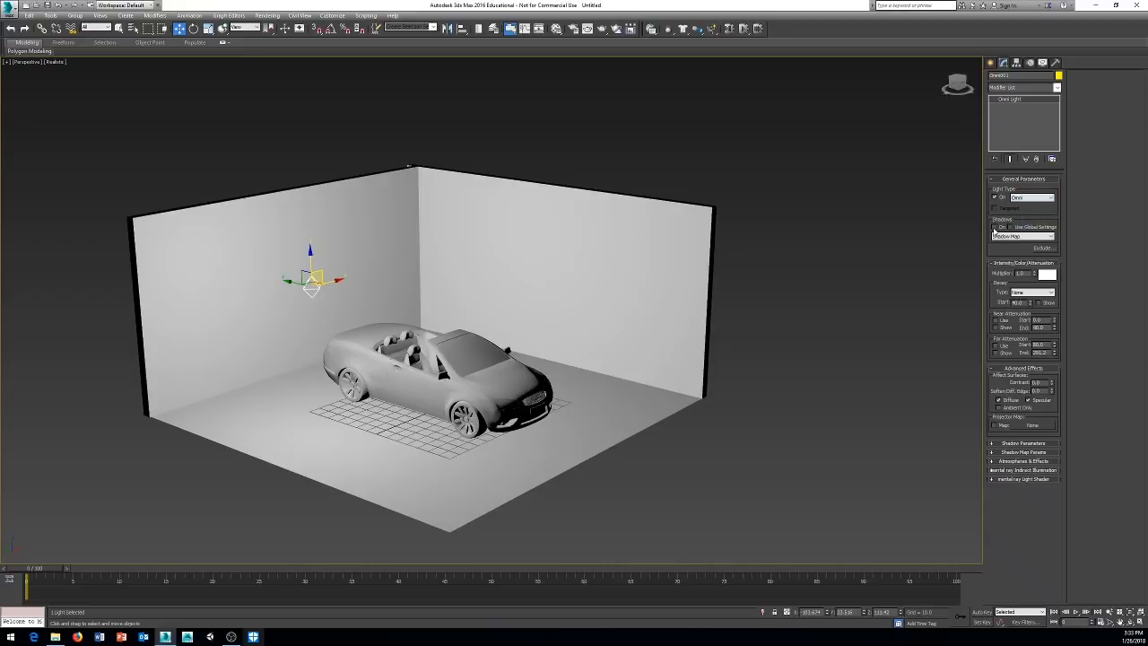
# - Turn on shadows for the omni light, keeping Shadow Map as the shadow type
pyautogui.click(993, 228)
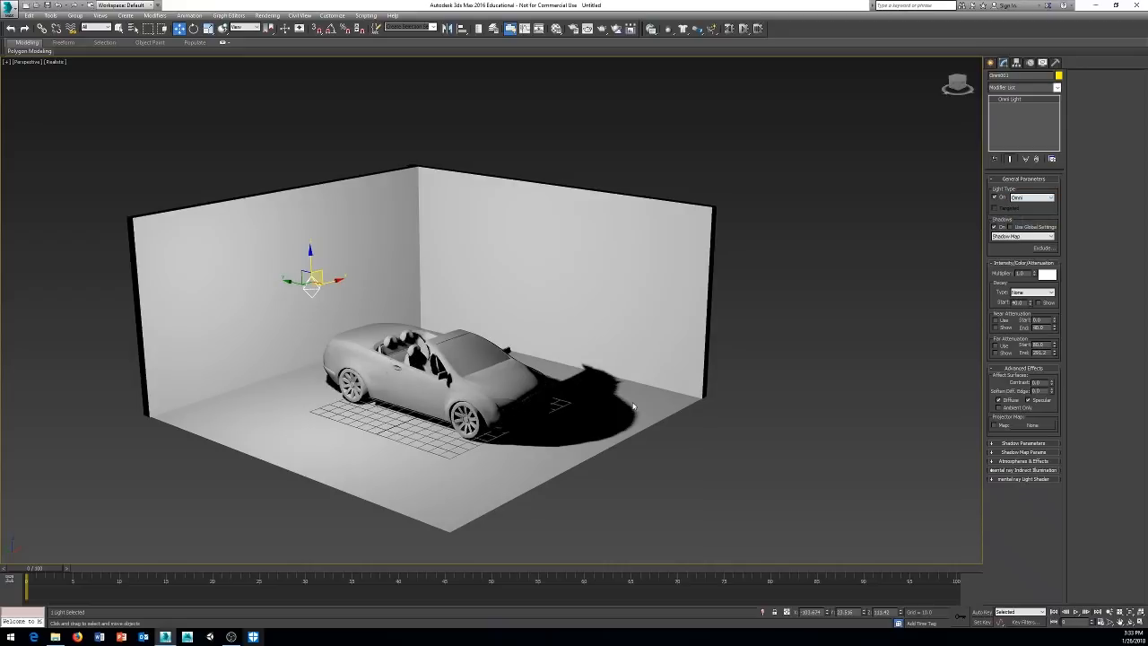
pyautogui.keyDown('alt'); pyautogui.moveTo(633, 406); pyautogui.dragTo(550, 480, button='middle'); pyautogui.keyUp('alt')
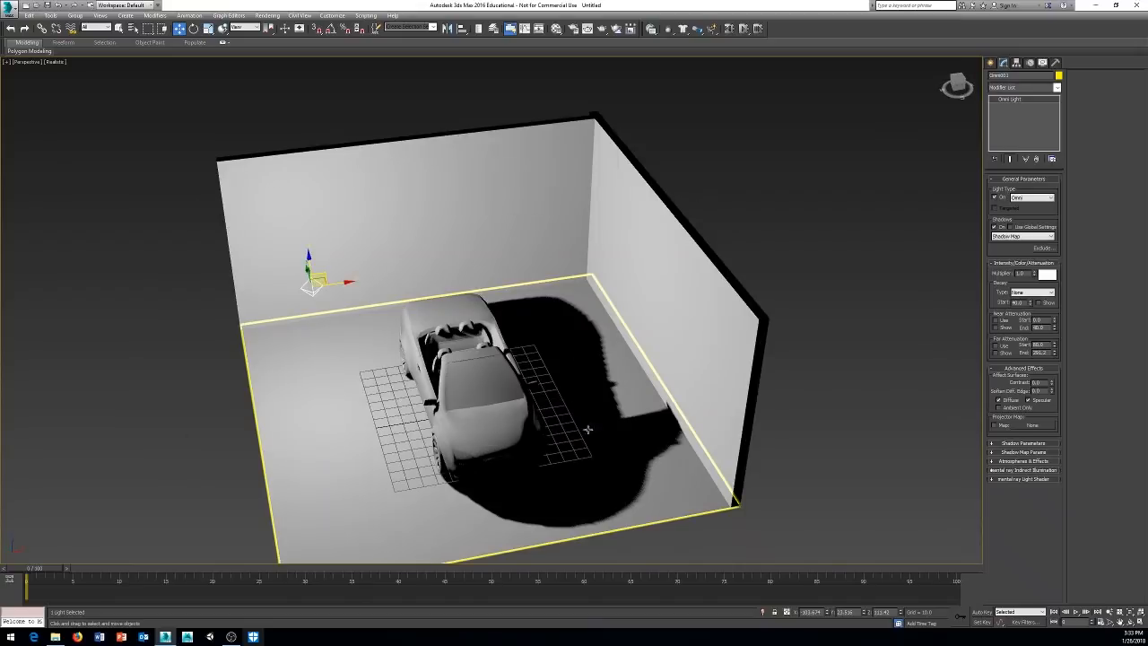
pyautogui.keyDown('alt'); pyautogui.moveTo(587, 382); pyautogui.dragTo(588, 369, button='middle'); pyautogui.keyUp('alt')
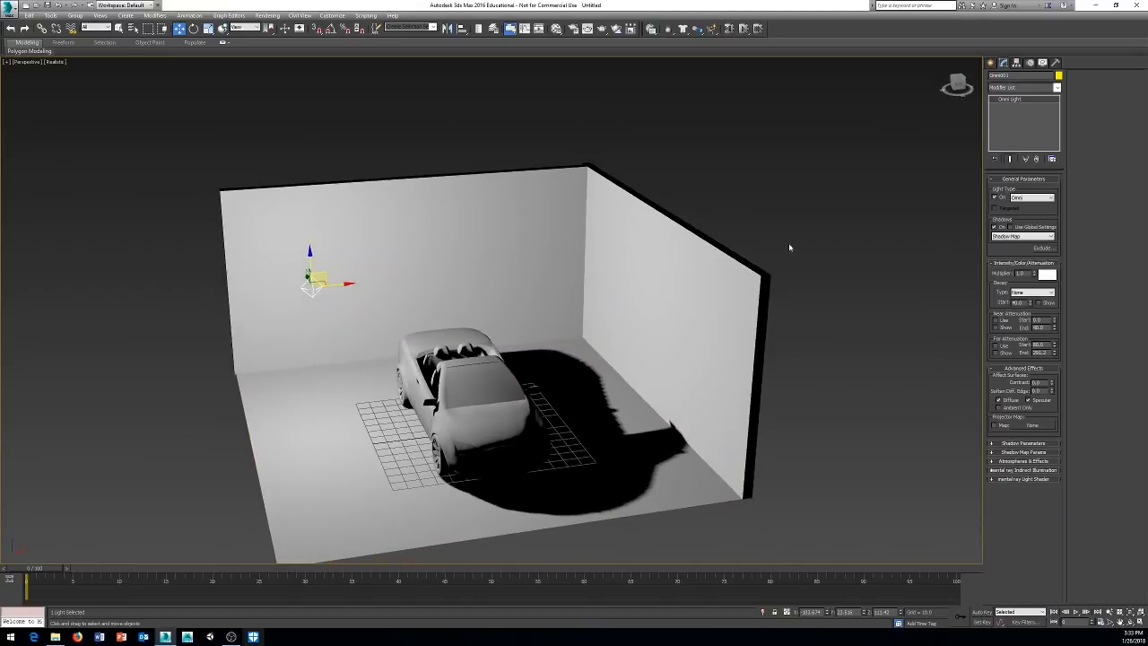
pyautogui.click(1046, 238)
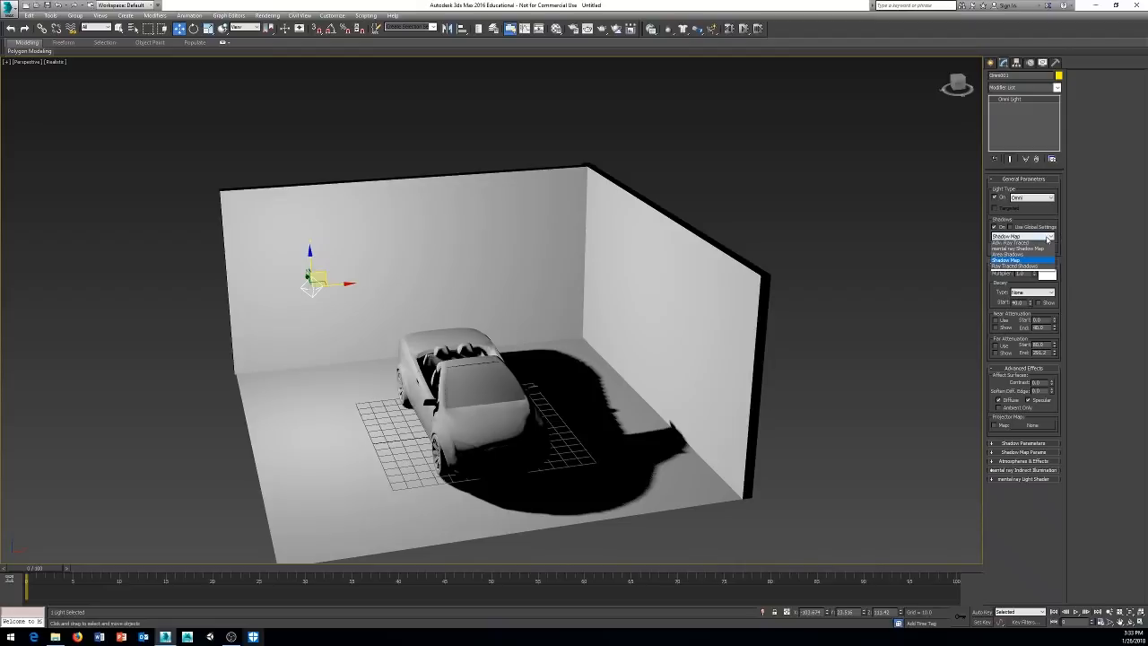
pyautogui.click(1047, 223)
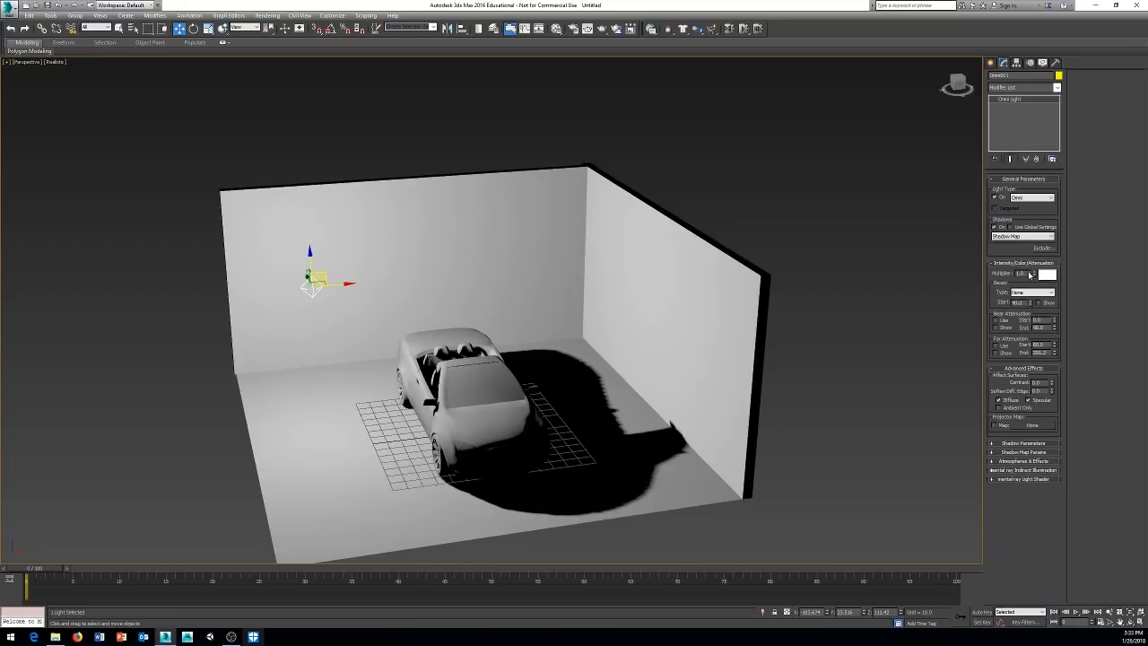
# - Set the omni light's intensity multiplier to 0.1
pyautogui.moveTo(1029, 274); pyautogui.dragTo(1026, 278)
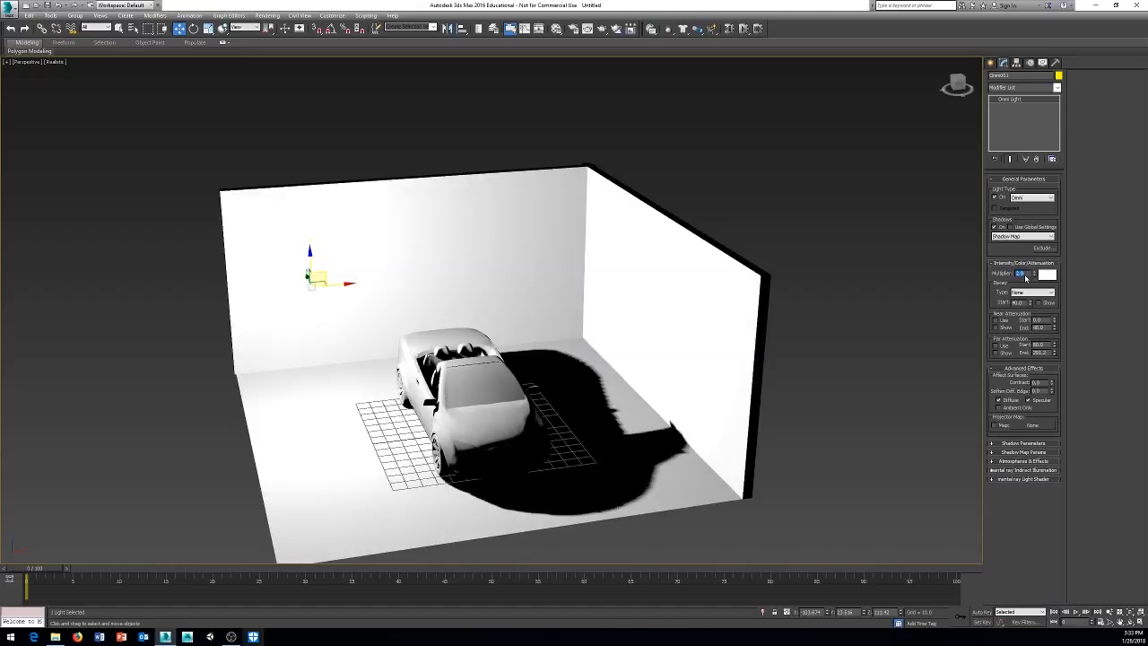
pyautogui.write('0.1')
pyautogui.press('Return')
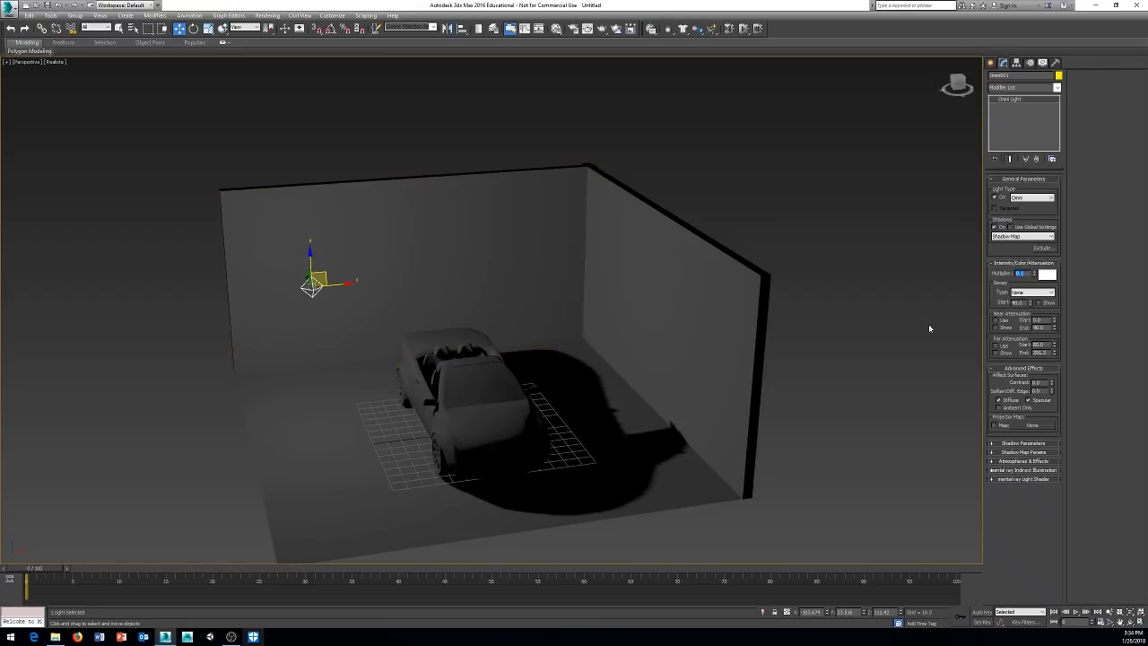
# - Try a fully saturated red light color on the omni light and return it to white
pyautogui.click(1049, 277)
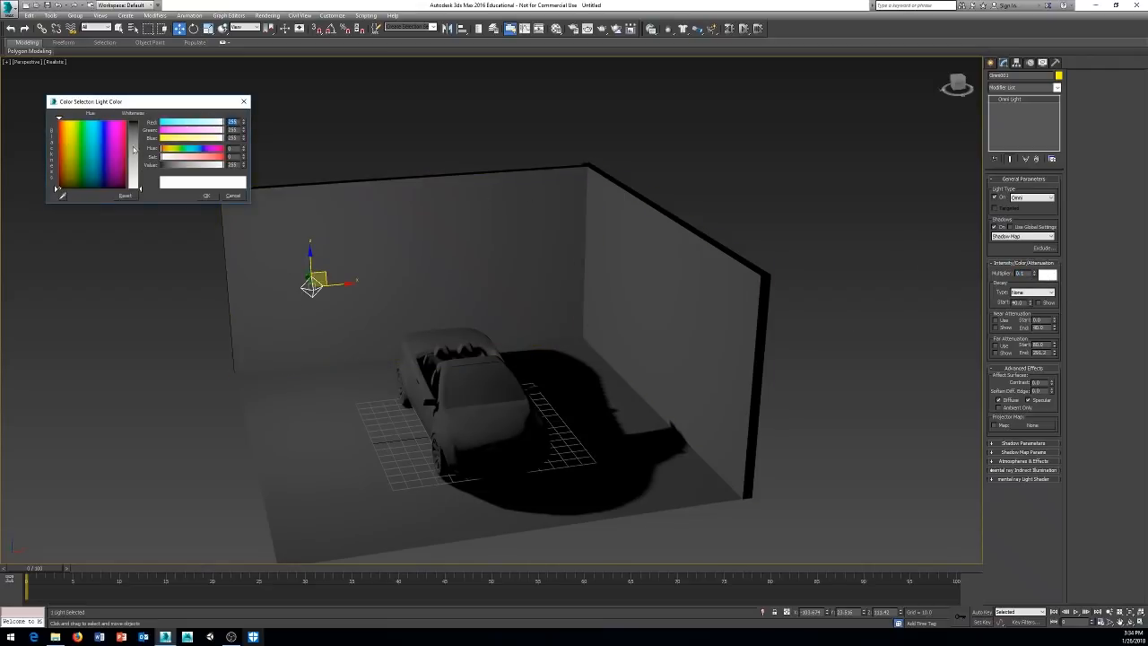
pyautogui.moveTo(164, 158); pyautogui.dragTo(240, 163)
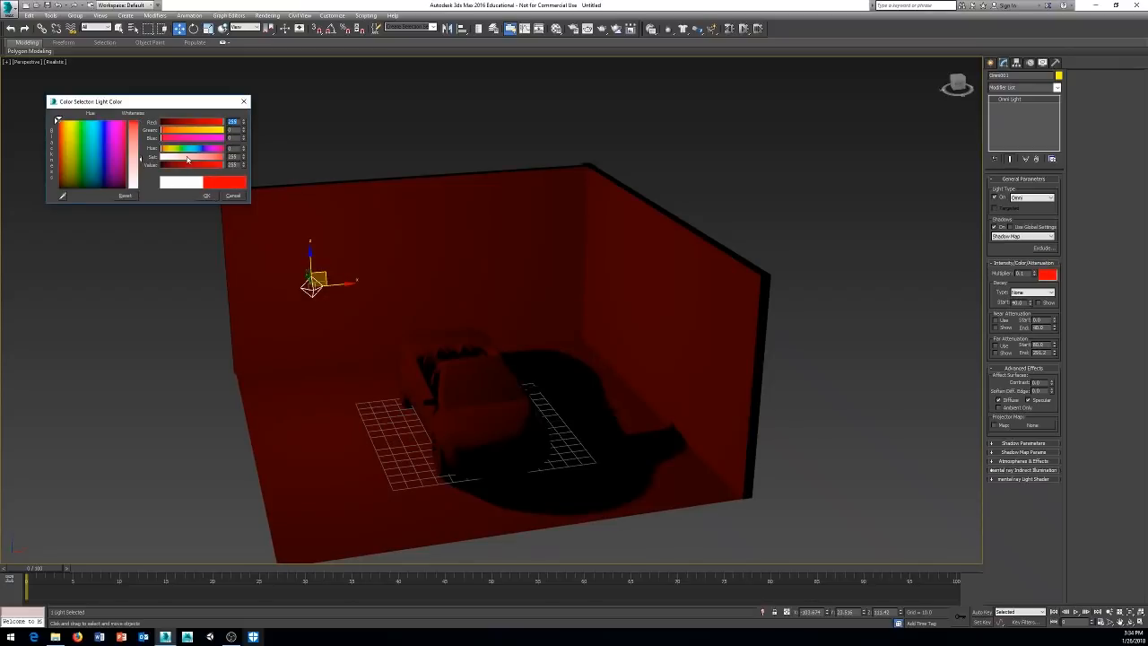
pyautogui.moveTo(189, 159); pyautogui.dragTo(159, 160)
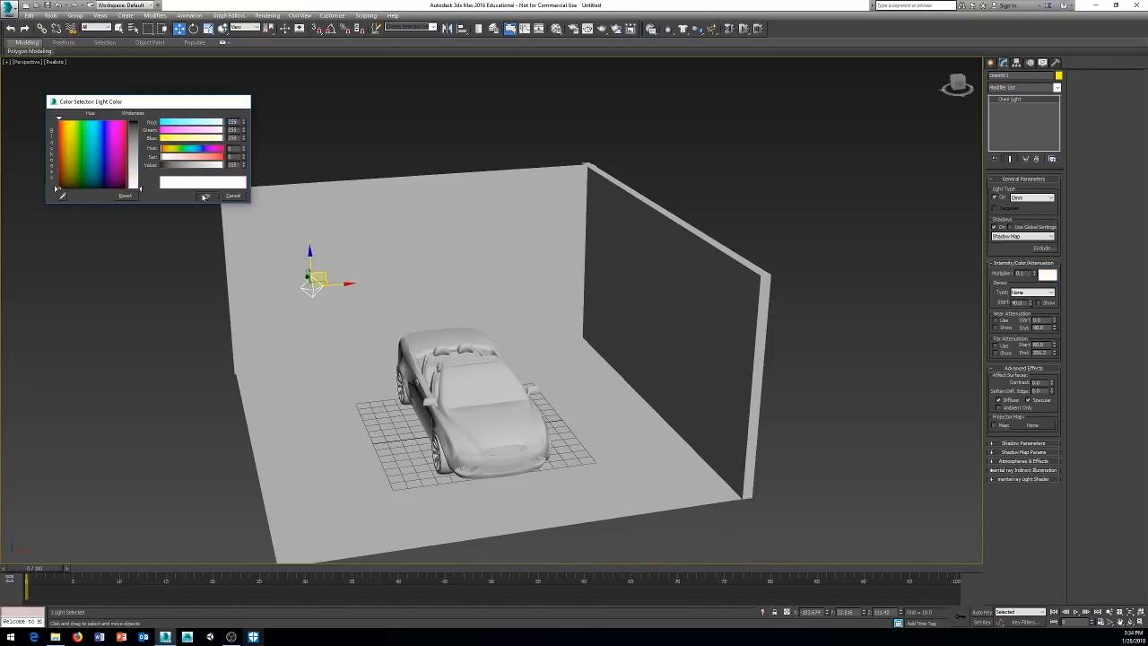
pyautogui.click(205, 195)
# - Show the omni light's far attenuation range around the scene and enable its use
pyautogui.moveTo(764, 262); pyautogui.dragTo(801, 230, button='middle')
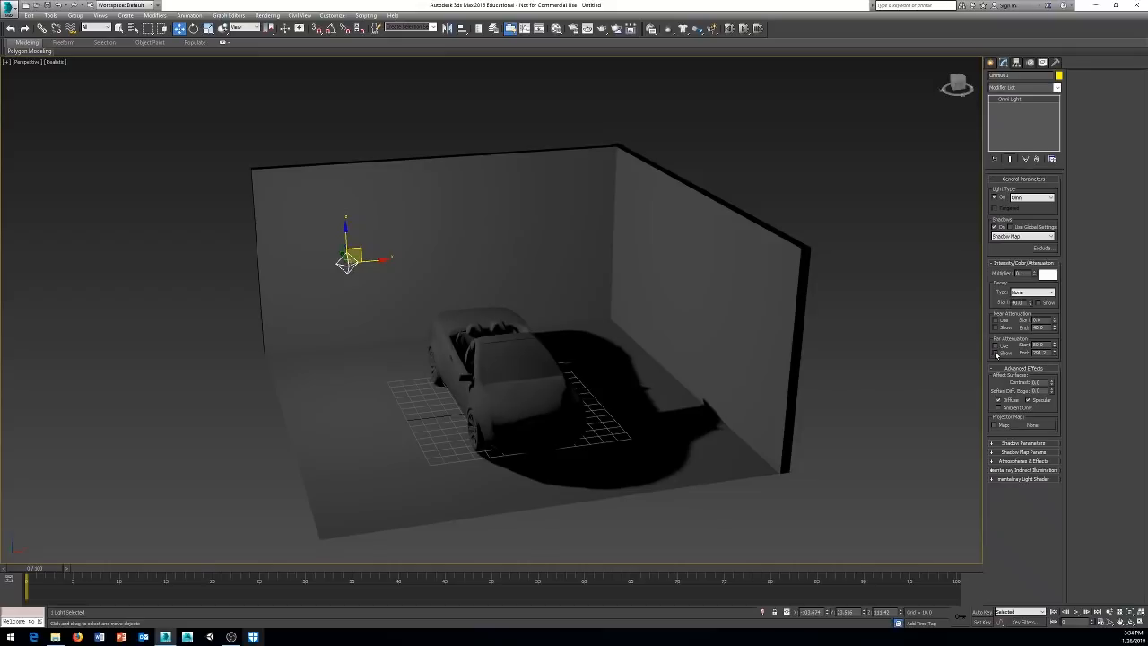
pyautogui.click(995, 353)
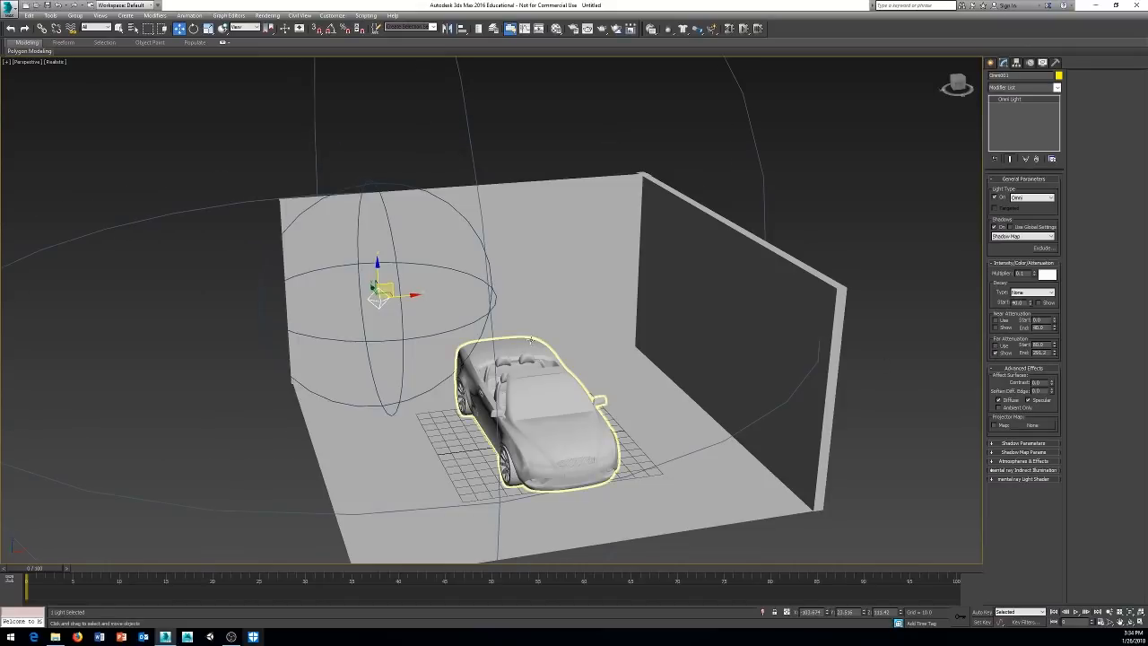
pyautogui.keyDown('alt'); pyautogui.moveTo(505, 206); pyautogui.dragTo(415, 199, button='middle'); pyautogui.keyUp('alt')
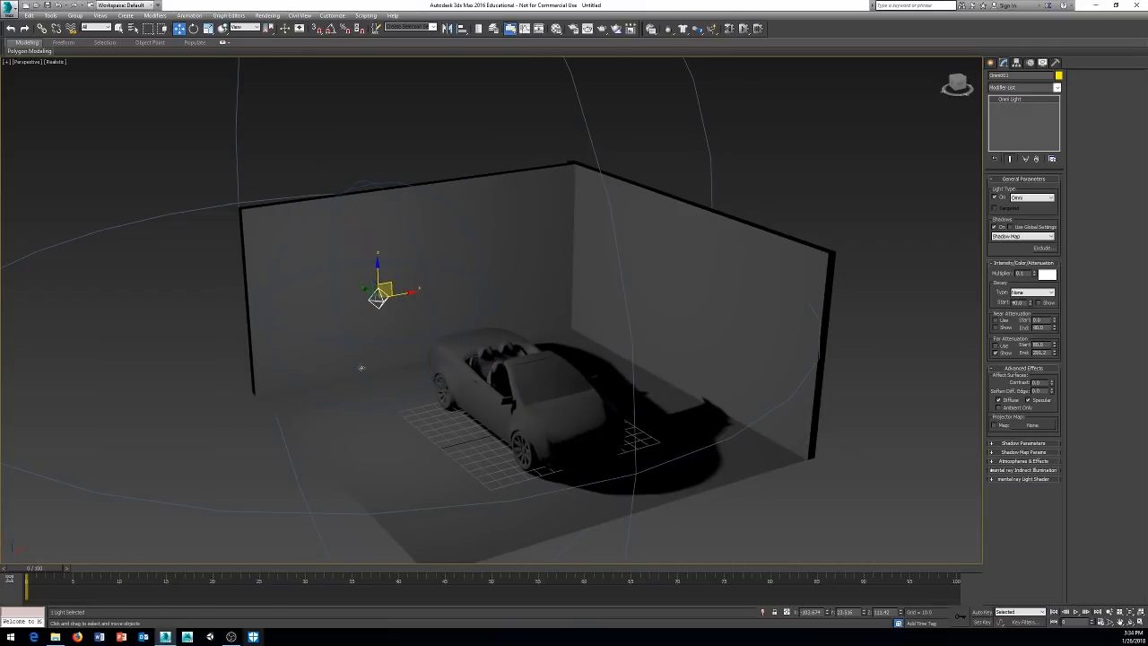
pyautogui.scroll(-3, 388, 349)
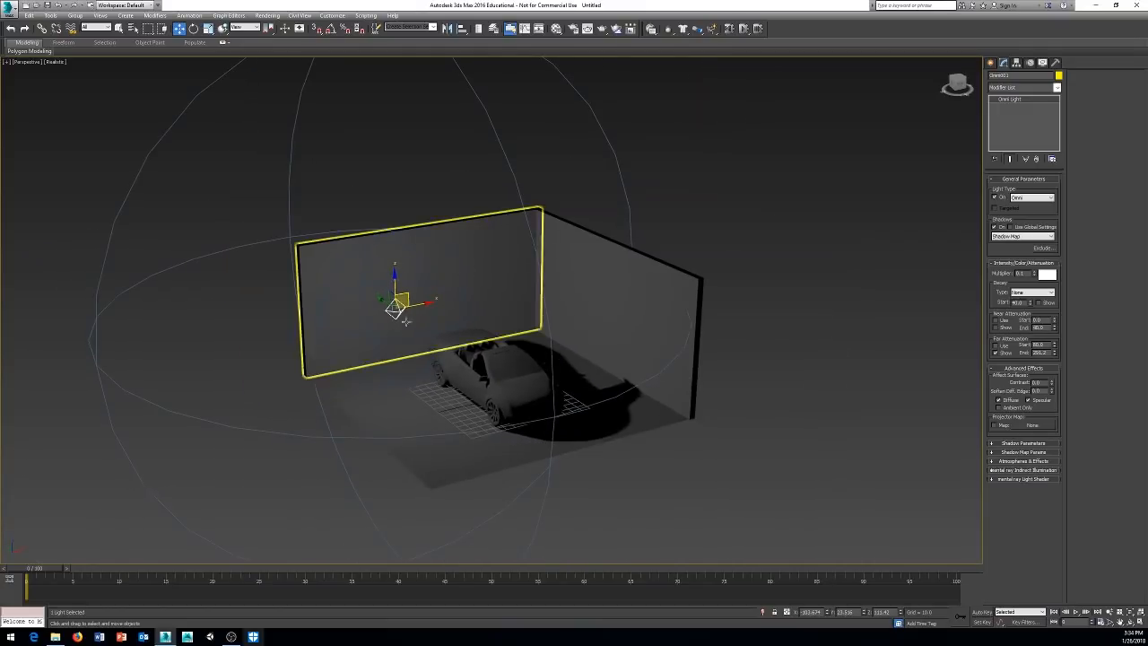
pyautogui.moveTo(621, 117); pyautogui.dragTo(165, 186)
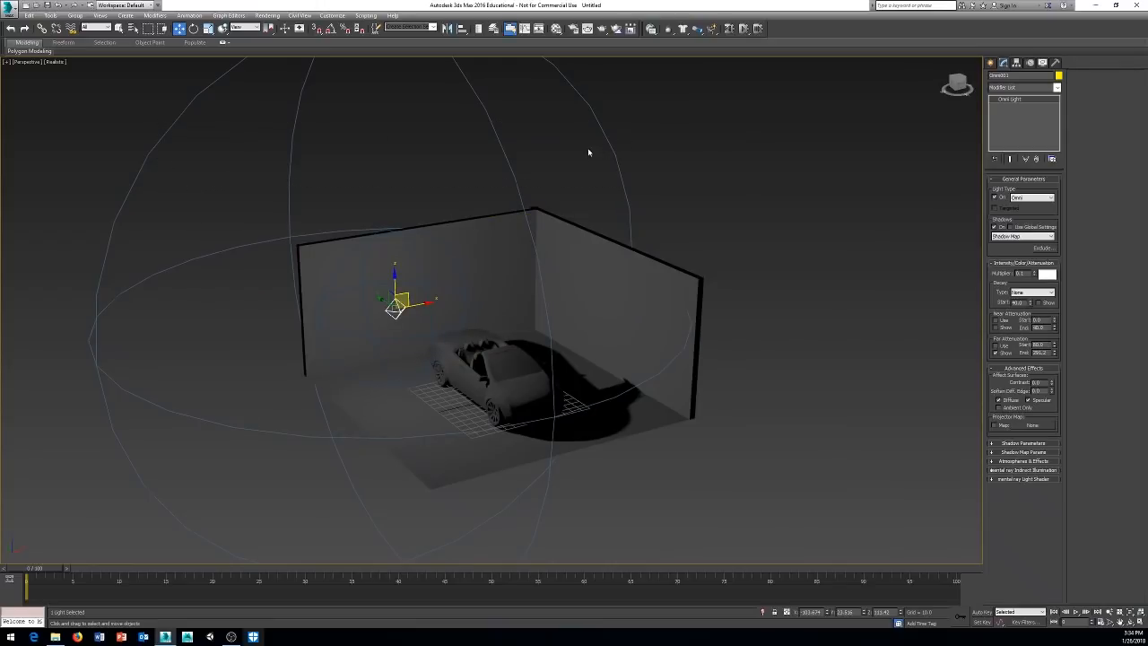
pyautogui.click(994, 345)
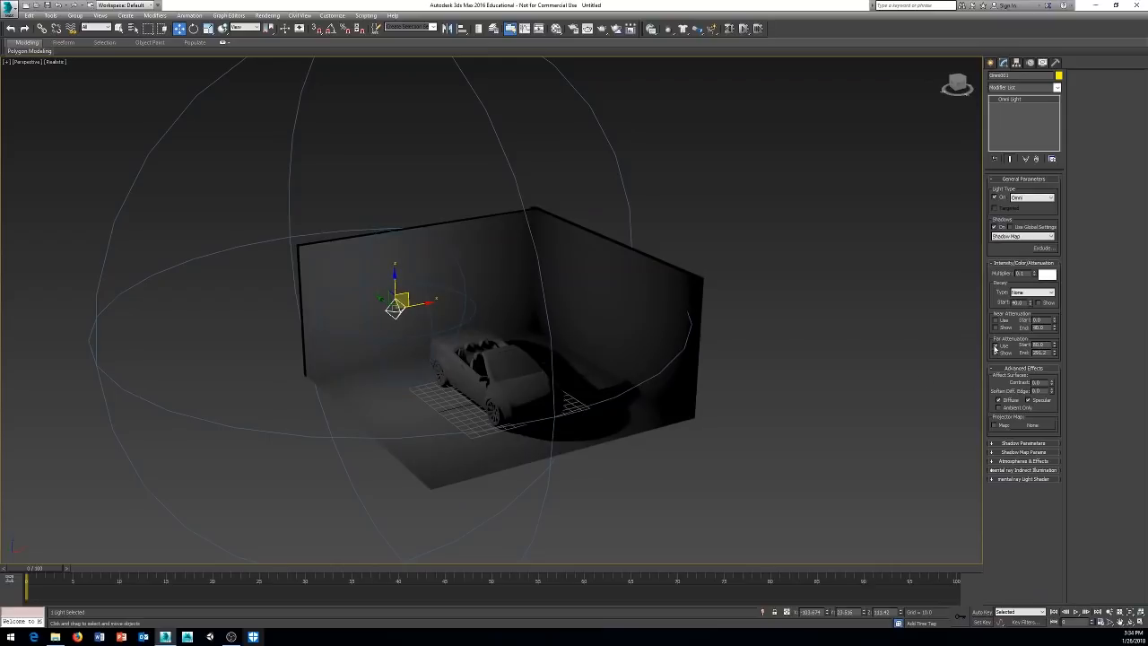
# - Reduce the omni light's far attenuation end so its range covers only the part of the room around the light
pyautogui.keyDown('alt'); pyautogui.moveTo(756, 372); pyautogui.dragTo(707, 394, button='middle'); pyautogui.keyUp('alt')
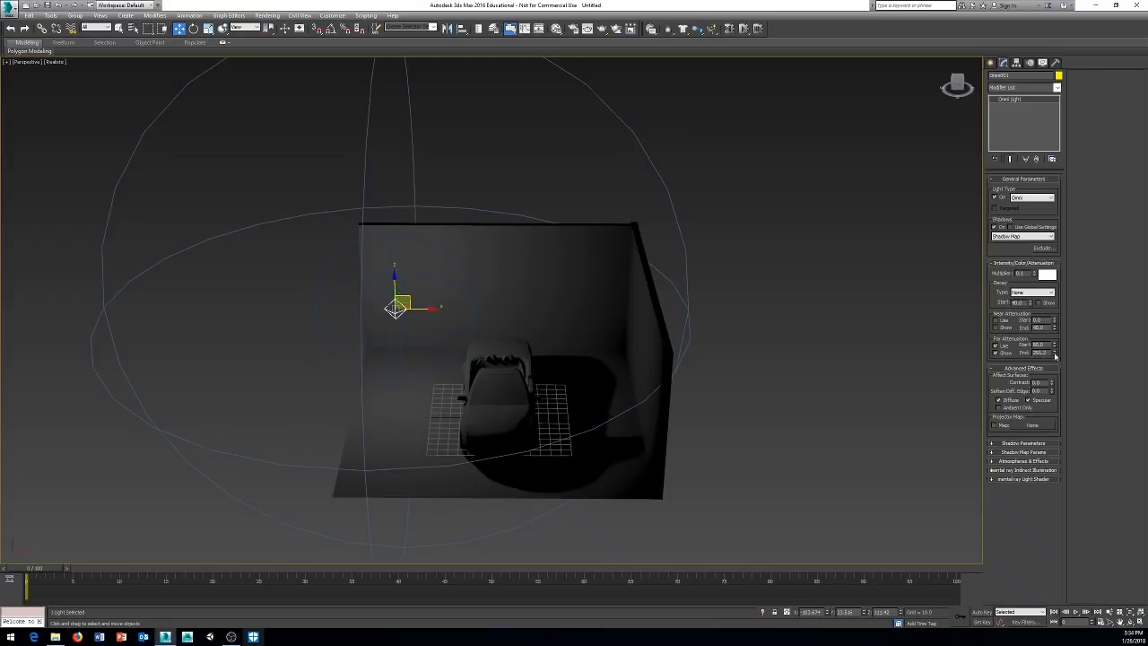
pyautogui.moveTo(1054, 355); pyautogui.dragTo(1055, 357)
pyautogui.moveTo(749, 384)
pyautogui.keyDown('alt'); pyautogui.mouseDown(button='middle')
pyautogui.moveTo(794, 390)
pyautogui.moveTo(733, 380)
pyautogui.mouseUp(button='middle'); pyautogui.keyUp('alt')
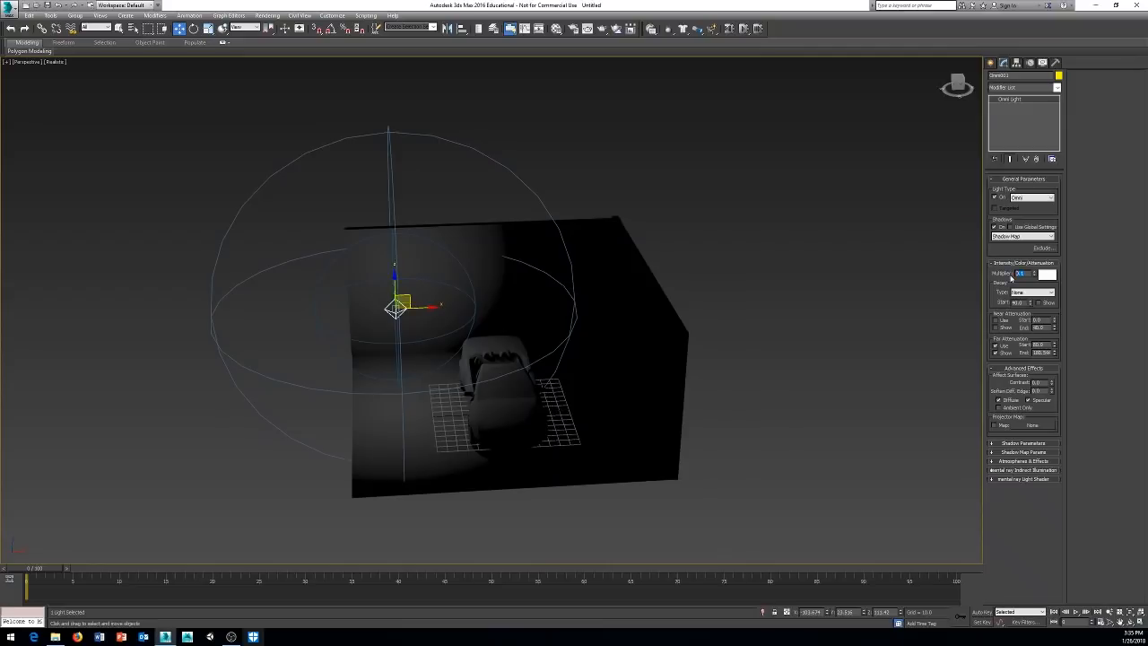
# - Set the omni light's intensity multiplier to 1 and extend its far attenuation end across most of the room
pyautogui.write('1')
pyautogui.press('Return')
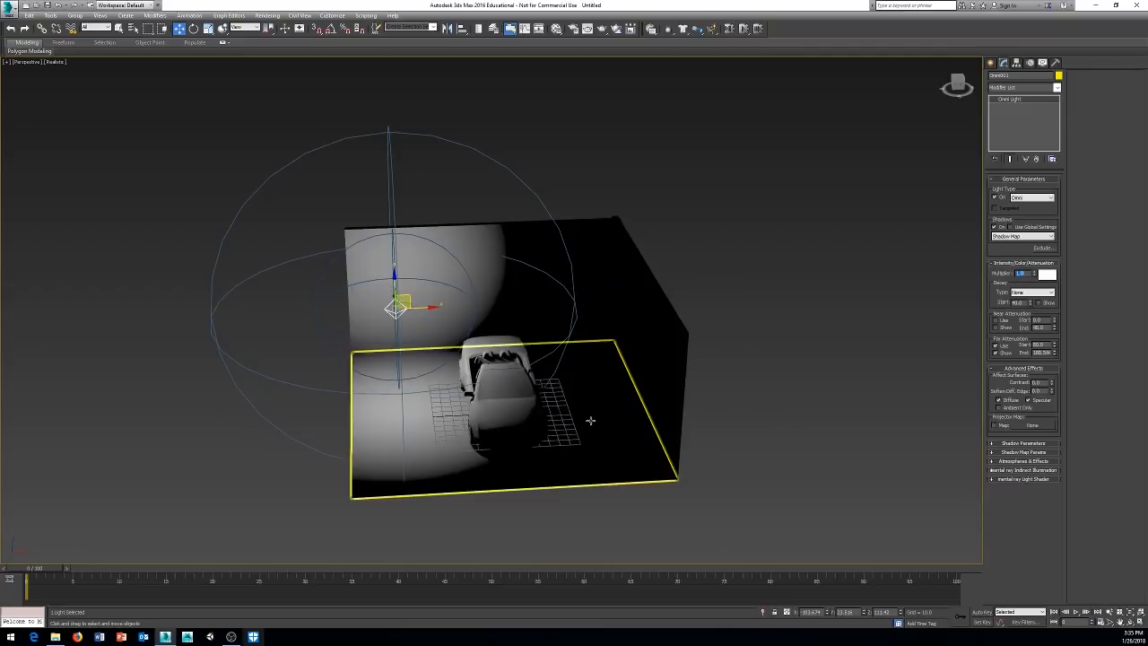
pyautogui.moveTo(599, 420)
pyautogui.keyDown('alt'); pyautogui.mouseDown(button='middle')
pyautogui.moveTo(613, 415)
pyautogui.moveTo(590, 417)
pyautogui.mouseUp(button='middle'); pyautogui.keyUp('alt')
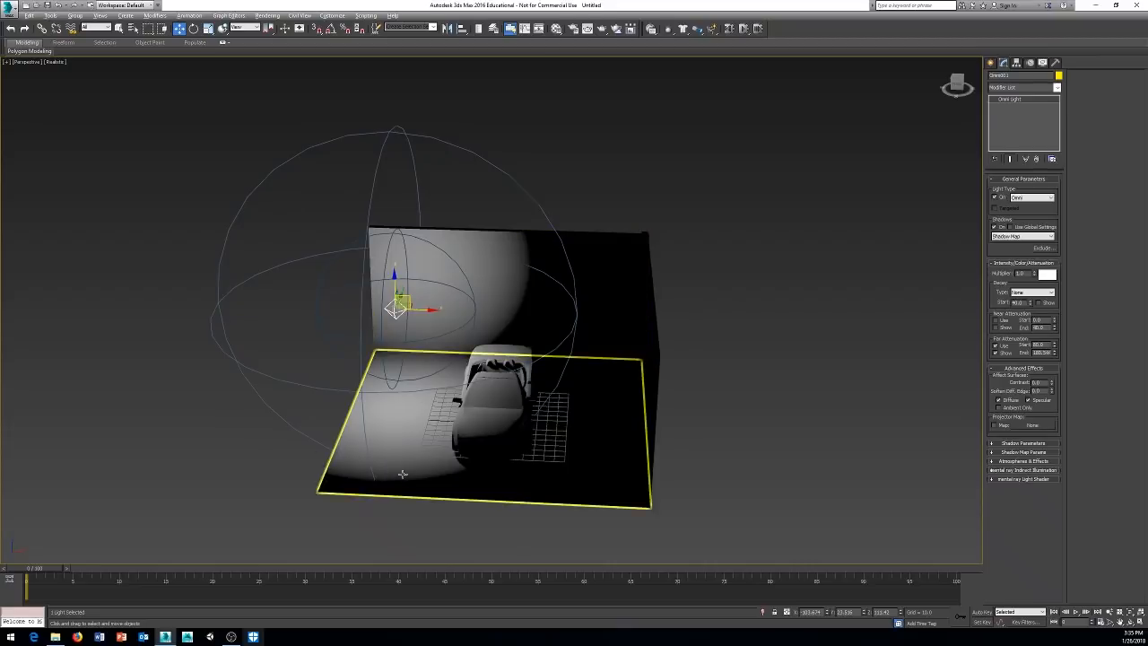
pyautogui.keyDown('alt'); pyautogui.moveTo(403, 475); pyautogui.dragTo(514, 428, button='middle'); pyautogui.keyUp('alt')
pyautogui.keyDown('alt'); pyautogui.moveTo(609, 341); pyautogui.dragTo(622, 312, button='middle'); pyautogui.keyUp('alt')
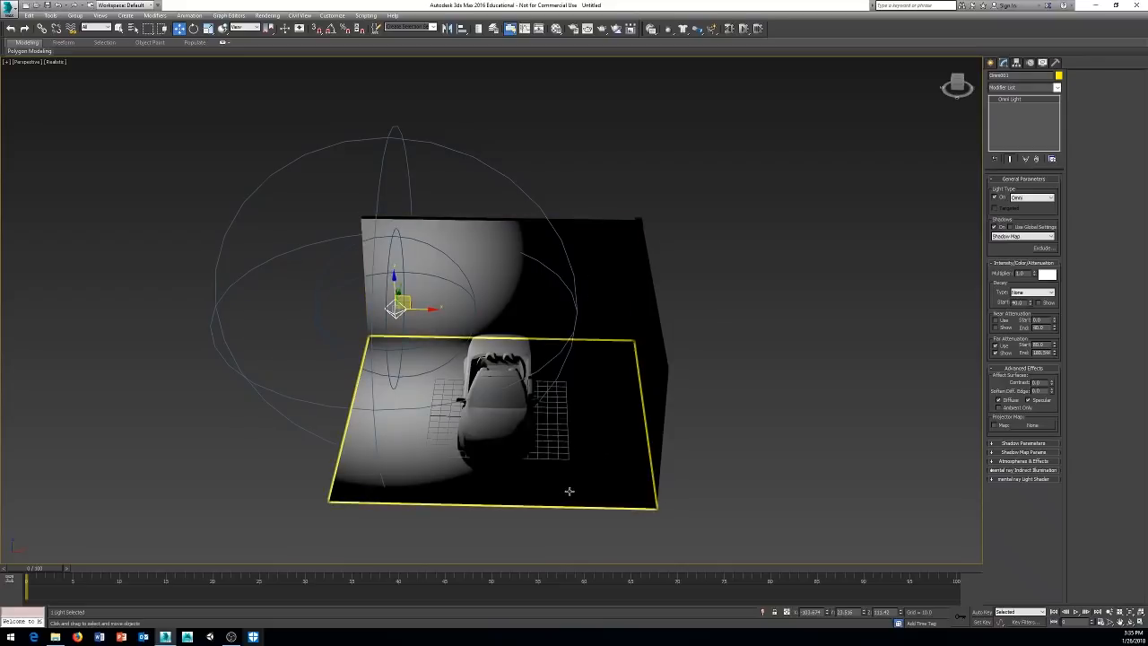
pyautogui.keyDown('alt'); pyautogui.moveTo(568, 490); pyautogui.dragTo(609, 473, button='middle'); pyautogui.keyUp('alt')
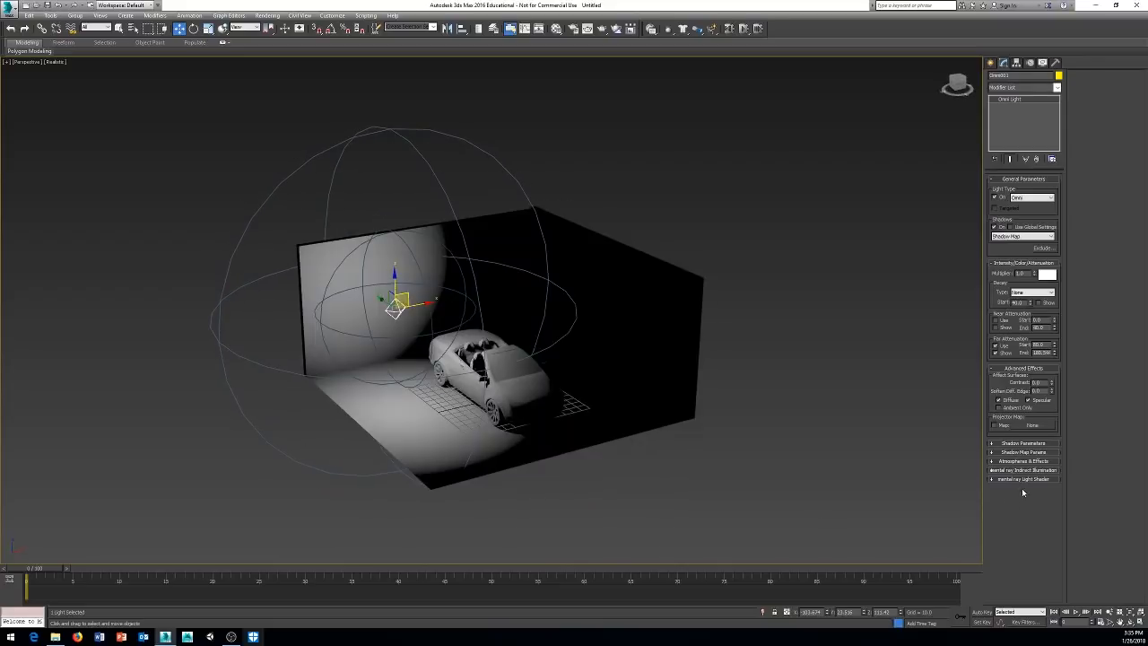
pyautogui.moveTo(1054, 352); pyautogui.dragTo(1058, 332)
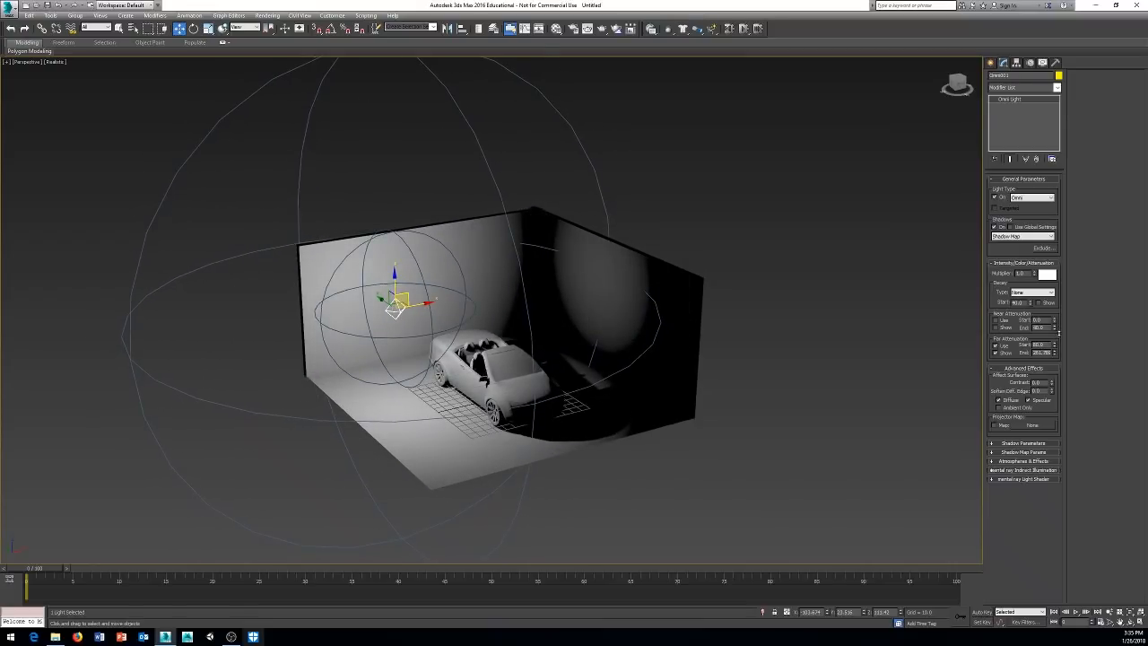
# - Turn off the use and display of the omni light's far attenuation and lower its intensity multiplier to dim the room
pyautogui.click(995, 346)
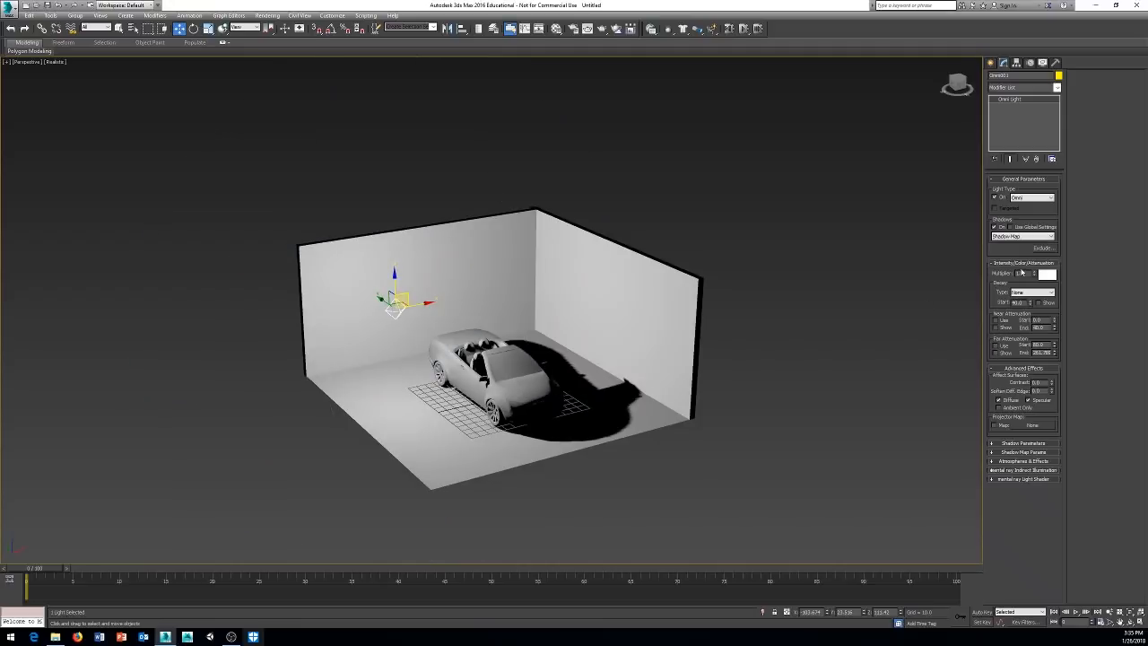
pyautogui.moveTo(1025, 273); pyautogui.dragTo(1003, 275)
pyautogui.moveTo(871, 364); pyautogui.dragTo(873, 355, button='middle')
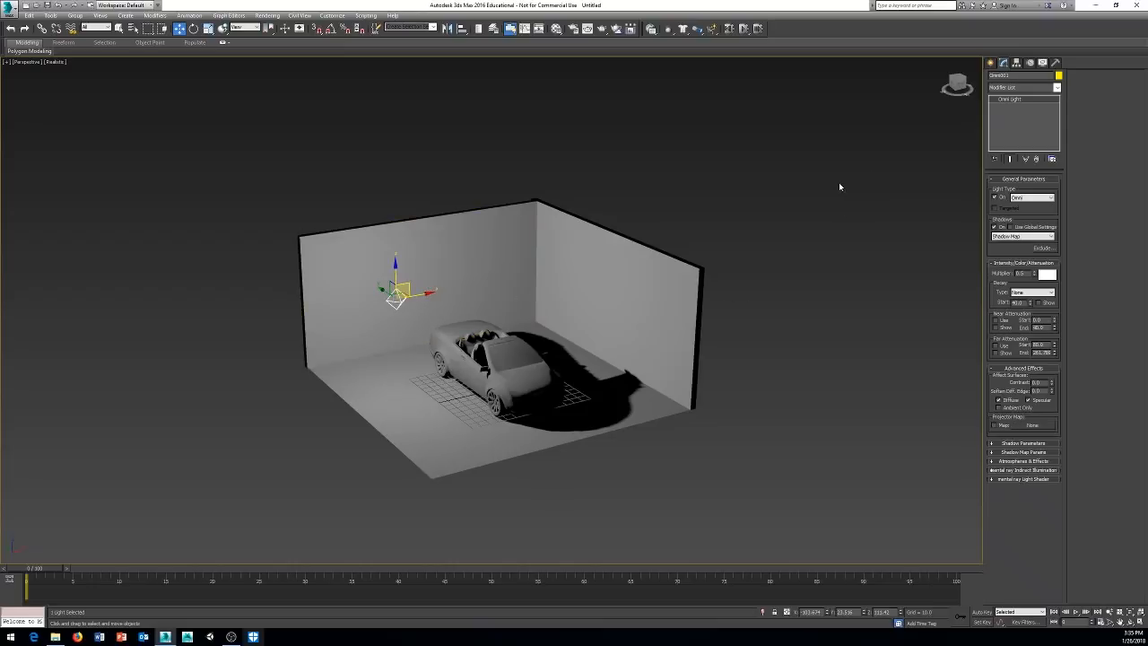
# - Create a standard Target Spot light on the ground outside the open front of the room, aimed away from the car
pyautogui.click(991, 63)
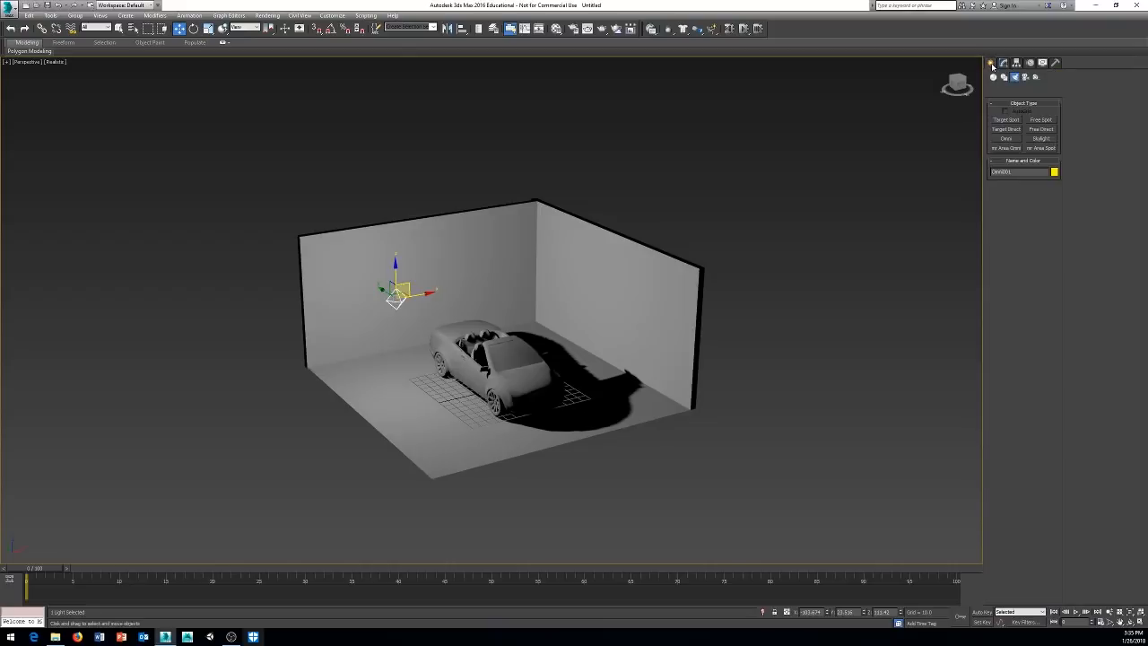
pyautogui.click(1006, 120)
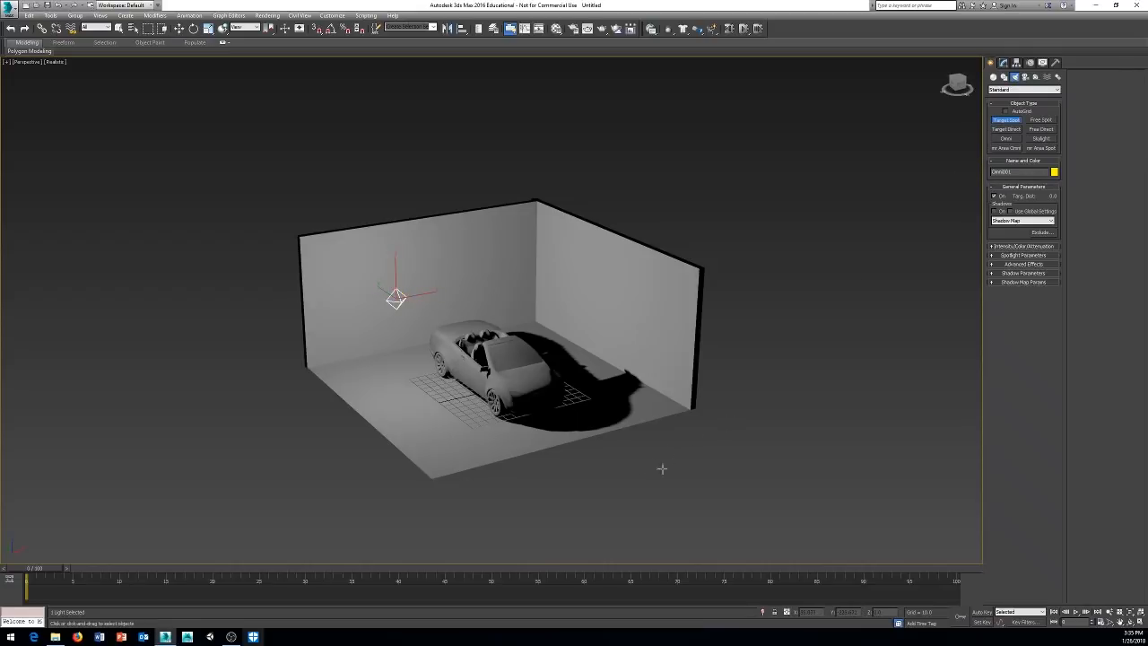
pyautogui.moveTo(653, 475); pyautogui.dragTo(846, 417)
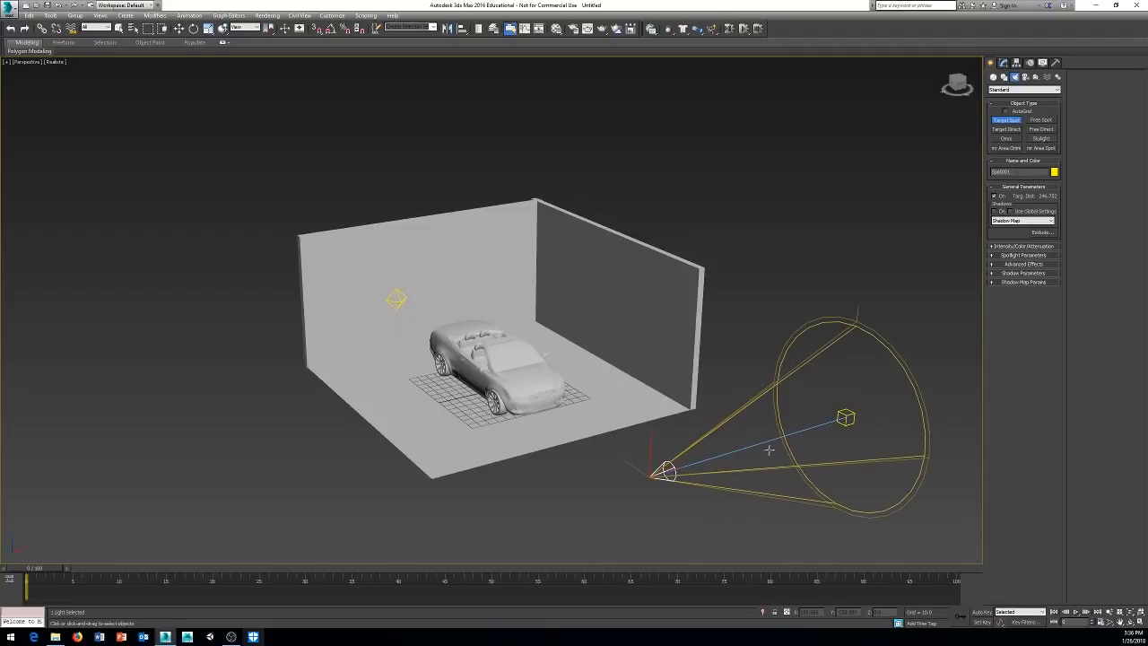
pyautogui.moveTo(750, 453); pyautogui.dragTo(656, 470, button='middle')
# - Move the spotlight's target onto the floor inside the room, right beside the front of the car
pyautogui.press('w')
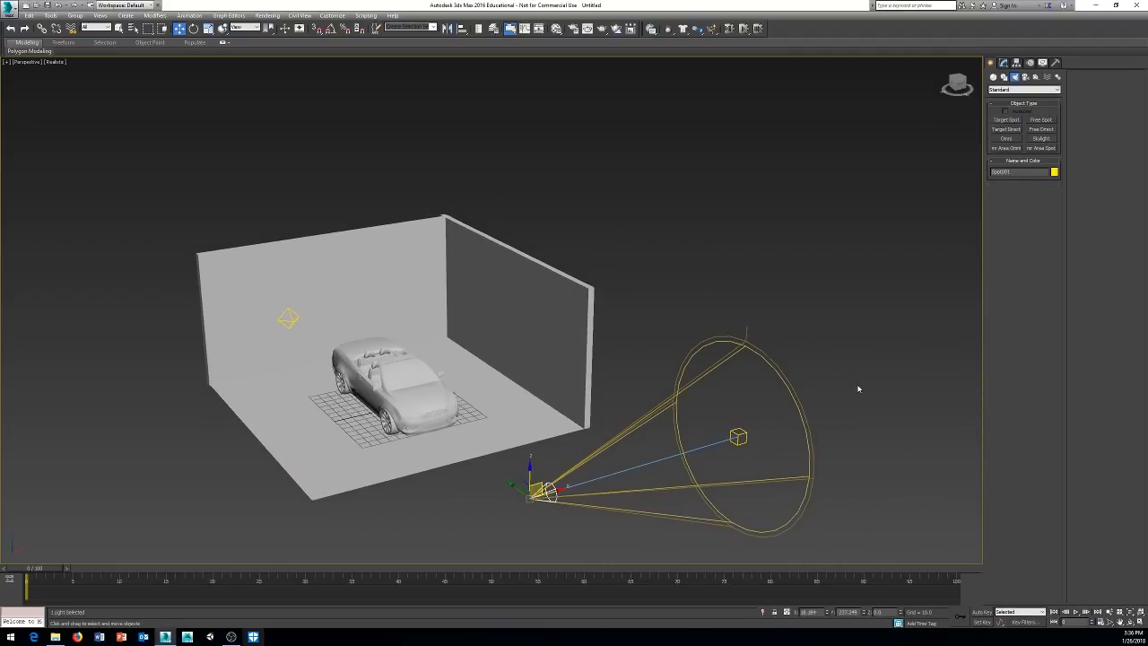
pyautogui.click(740, 435)
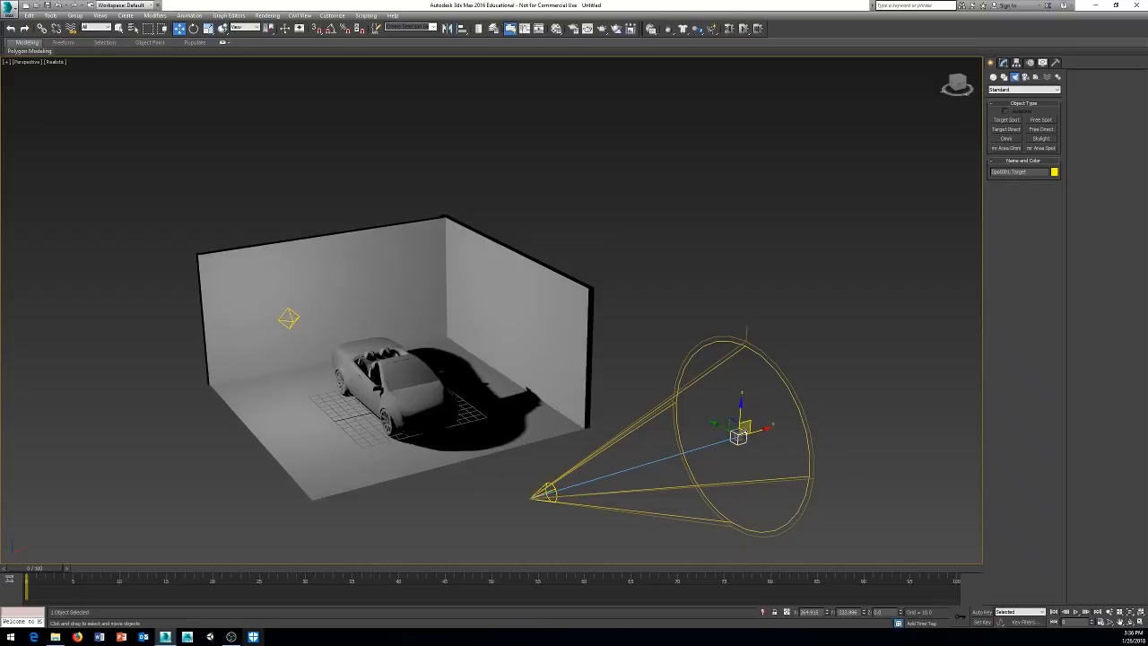
pyautogui.moveTo(747, 438)
pyautogui.keyDown('alt'); pyautogui.mouseDown(button='middle')
pyautogui.moveTo(743, 474)
pyautogui.moveTo(702, 321)
pyautogui.mouseUp(button='middle'); pyautogui.keyUp('alt')
pyautogui.moveTo(741, 428); pyautogui.dragTo(563, 231)
pyautogui.keyDown('alt'); pyautogui.moveTo(578, 458); pyautogui.dragTo(596, 479, button='middle'); pyautogui.keyUp('alt')
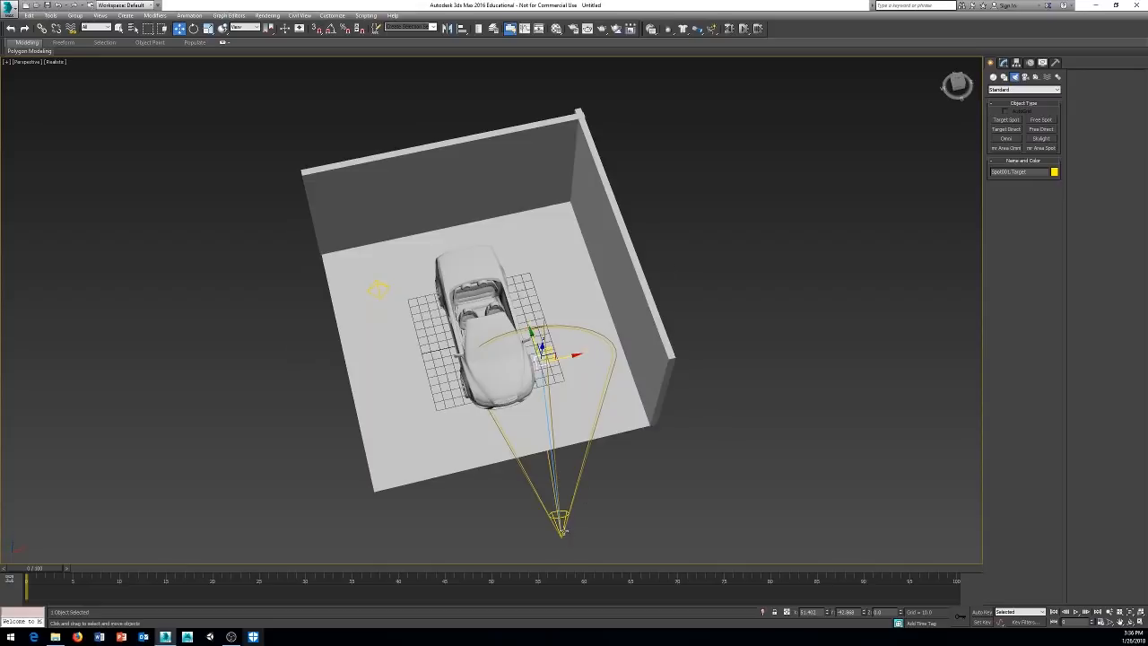
# - Raise the spotlight above the car and shift it toward the side wall so it shines down on the floor beside the car
pyautogui.click(558, 519)
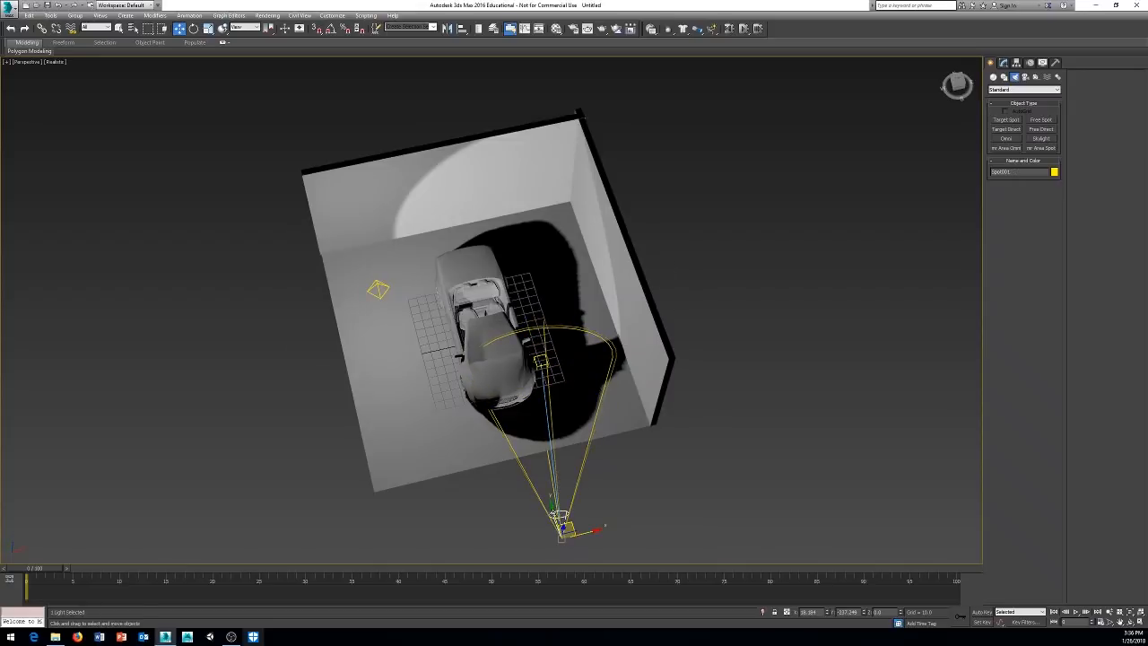
pyautogui.keyDown('alt'); pyautogui.moveTo(557, 519); pyautogui.dragTo(625, 466, button='middle'); pyautogui.keyUp('alt')
pyautogui.moveTo(631, 464); pyautogui.dragTo(374, 248)
pyautogui.keyDown('alt'); pyautogui.moveTo(499, 290); pyautogui.dragTo(489, 247, button='middle'); pyautogui.keyUp('alt')
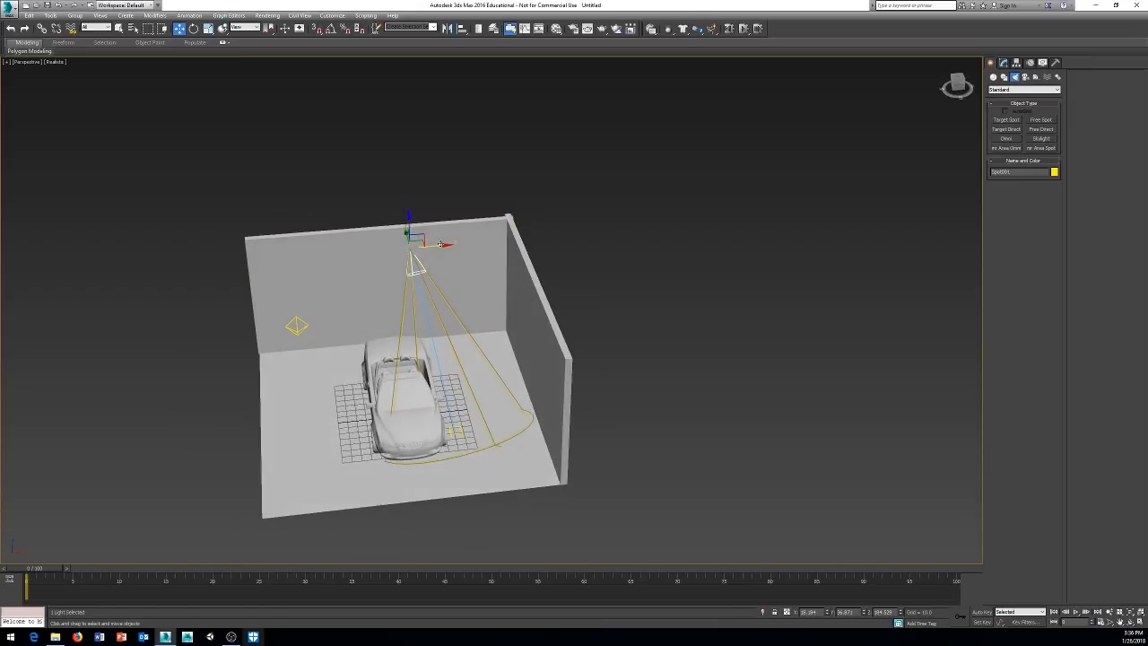
pyautogui.moveTo(492, 244); pyautogui.dragTo(511, 242)
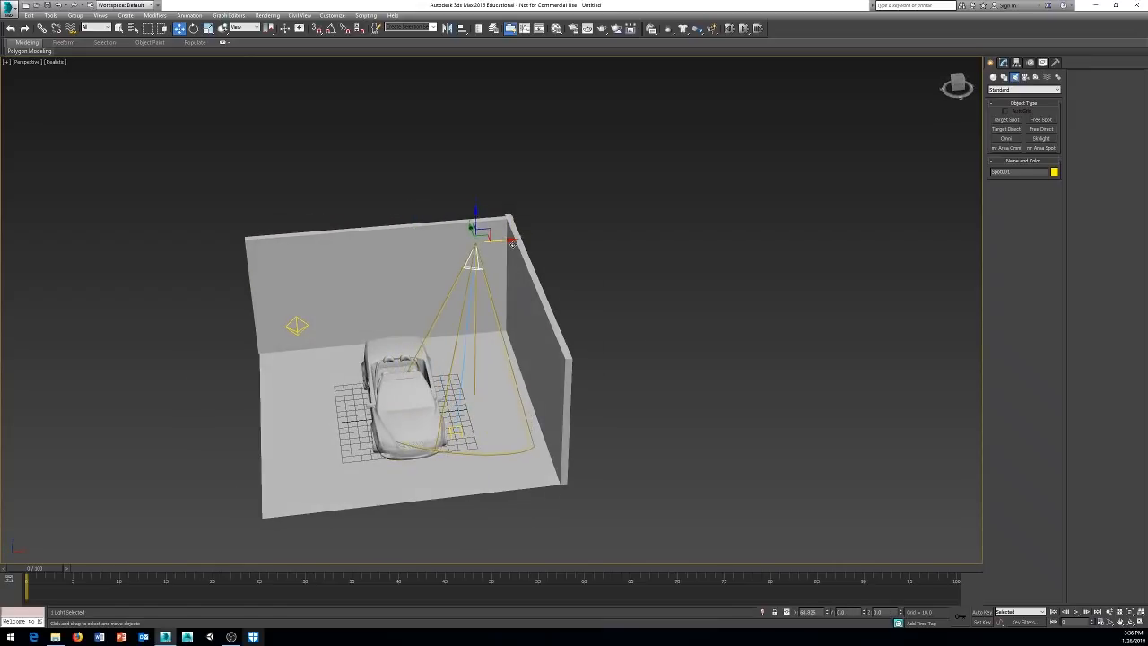
pyautogui.keyDown('alt'); pyautogui.moveTo(640, 337); pyautogui.dragTo(669, 328, button='middle'); pyautogui.keyUp('alt')
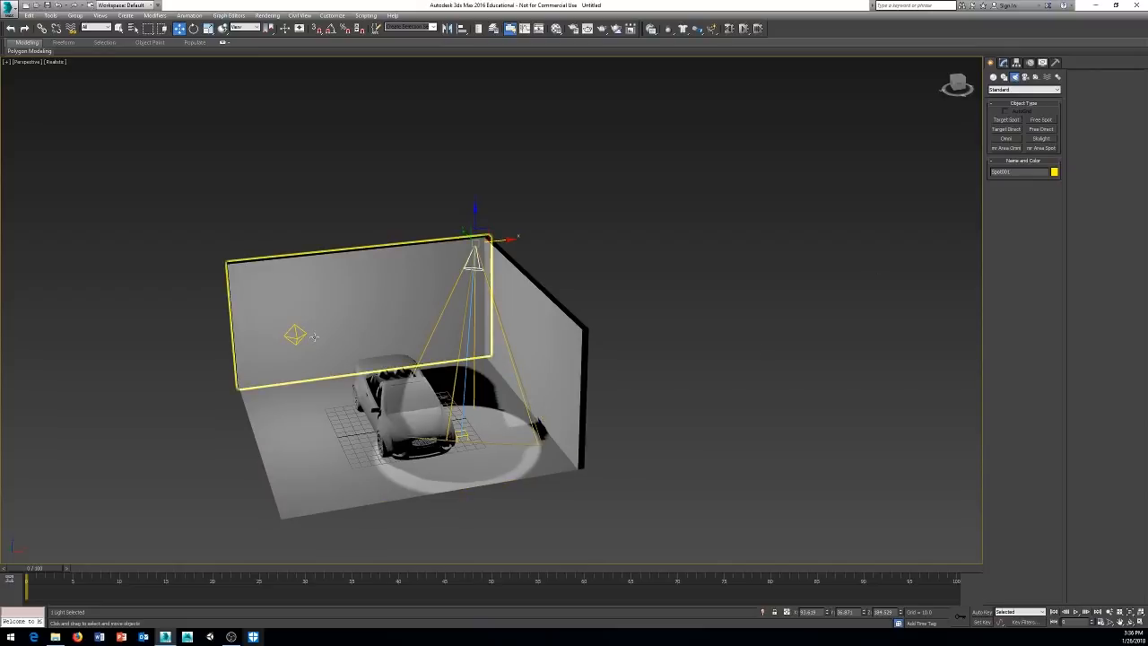
# - Turn on shadows for the spotlight, keeping Shadow Map as the shadow type
pyautogui.click(1003, 64)
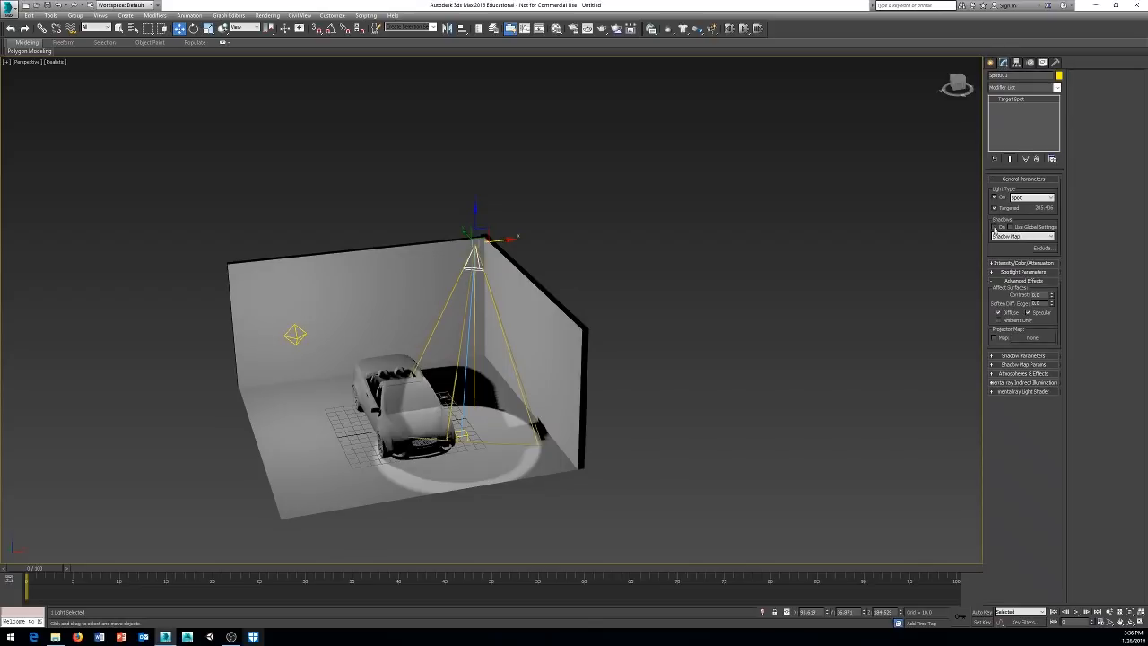
pyautogui.click(993, 229)
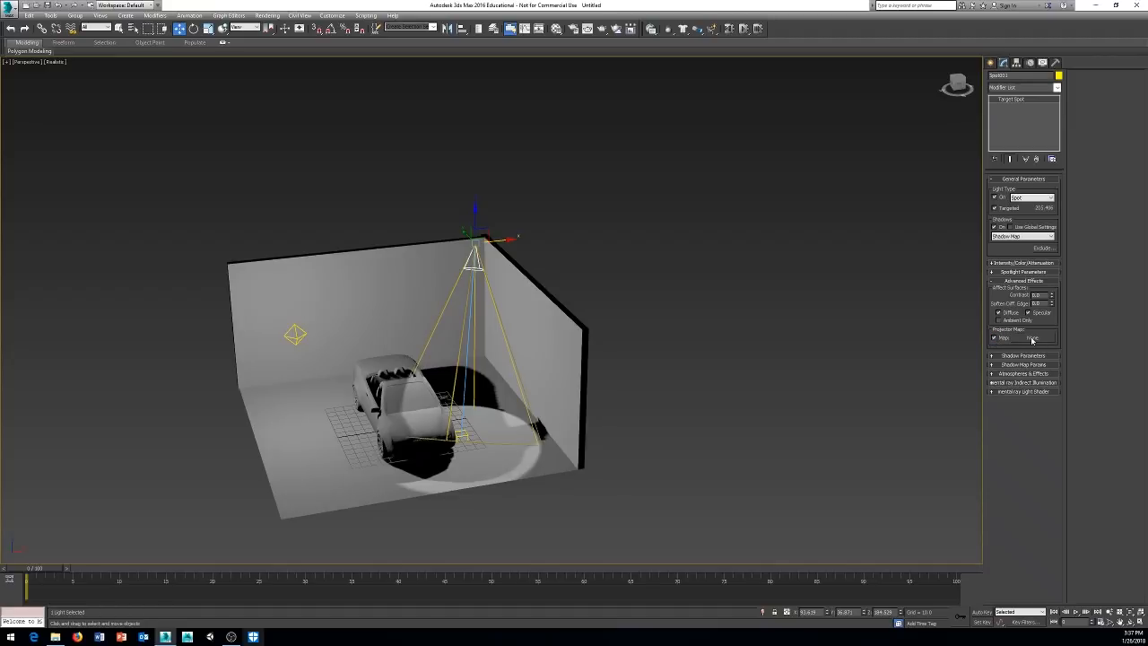
# - Assign the bitmap image BWom0001-M3-Head-D as the spotlight's projector map
pyautogui.click(1031, 338)
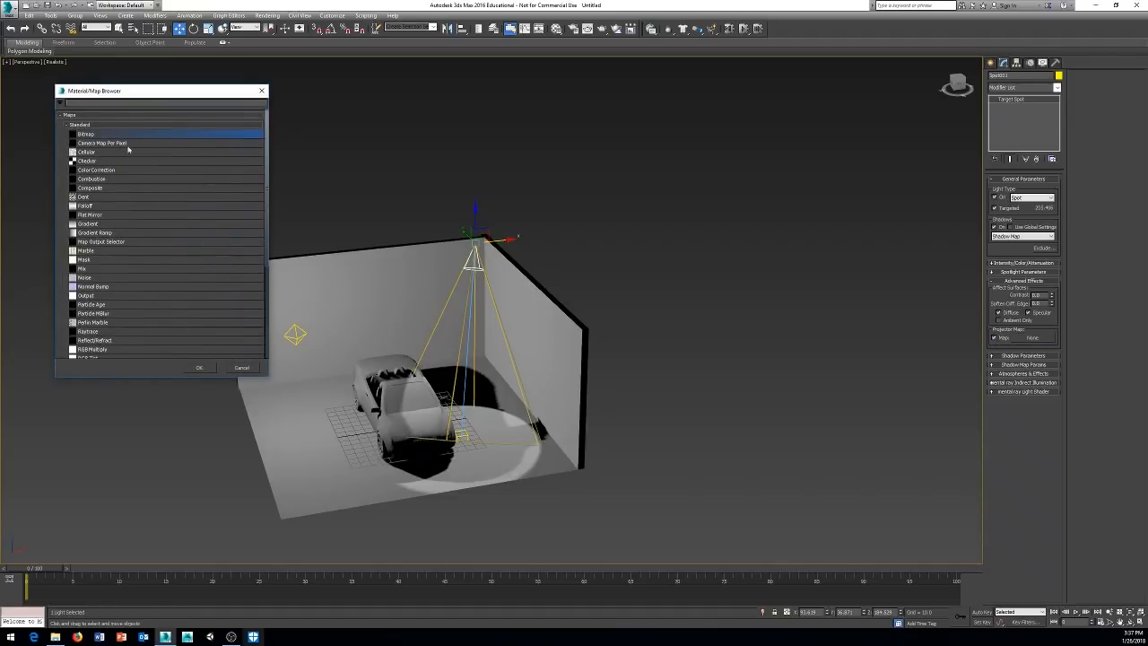
pyautogui.moveTo(135, 93); pyautogui.dragTo(121, 81)
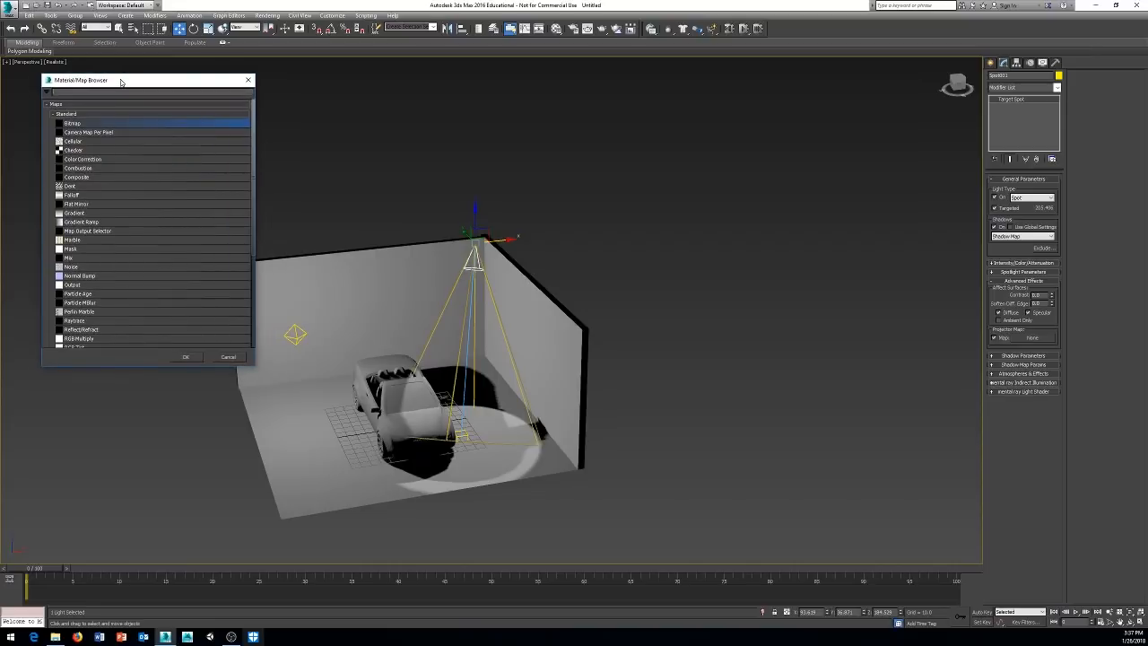
pyautogui.moveTo(254, 213); pyautogui.dragTo(252, 320)
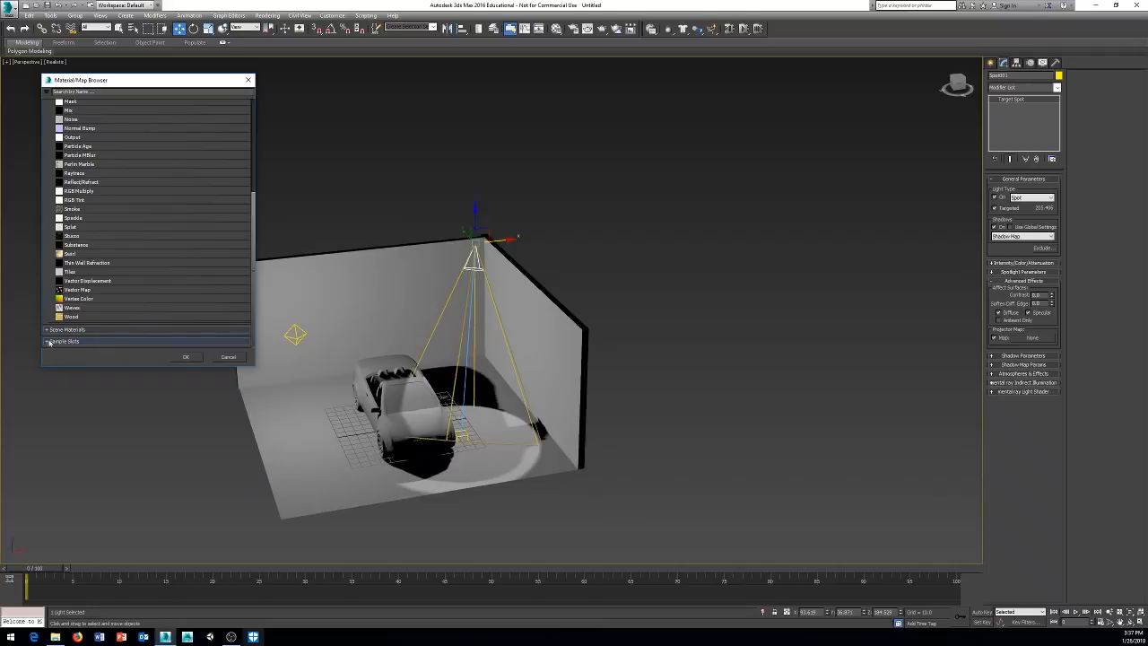
pyautogui.moveTo(252, 290); pyautogui.dragTo(257, 189)
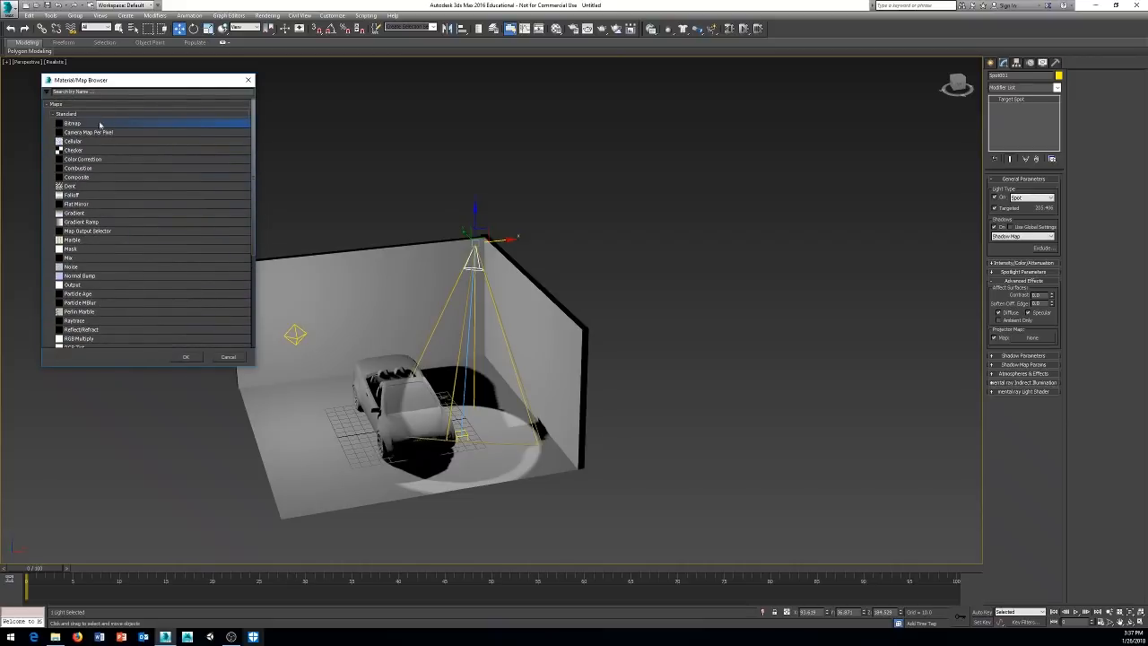
pyautogui.doubleClick(76, 125)
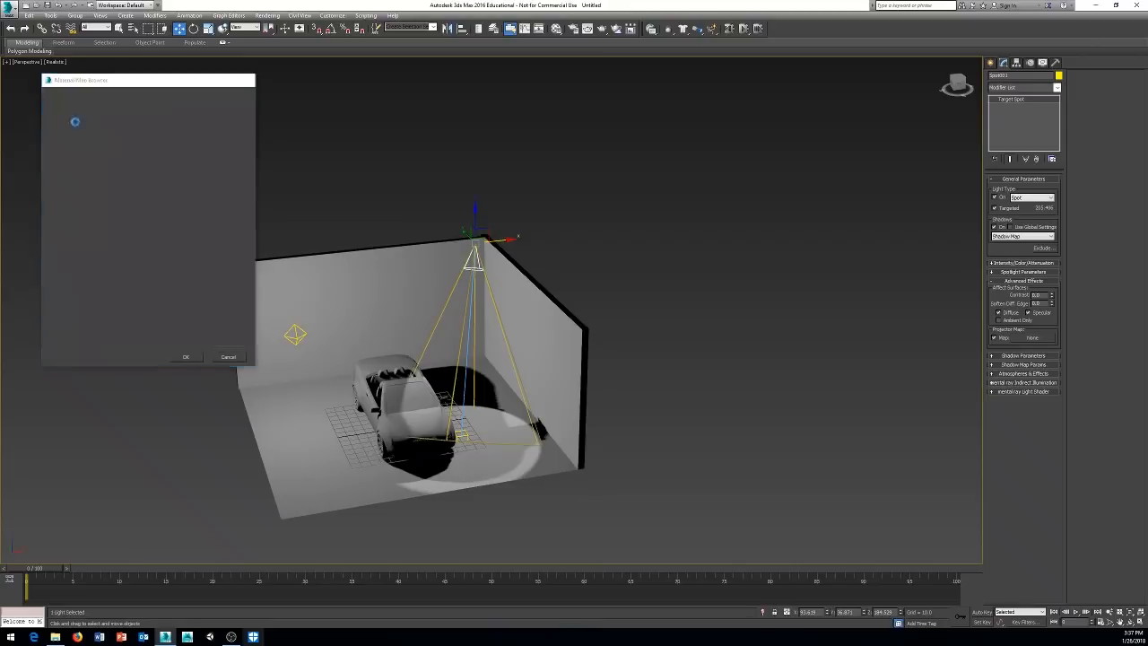
pyautogui.click(175, 134)
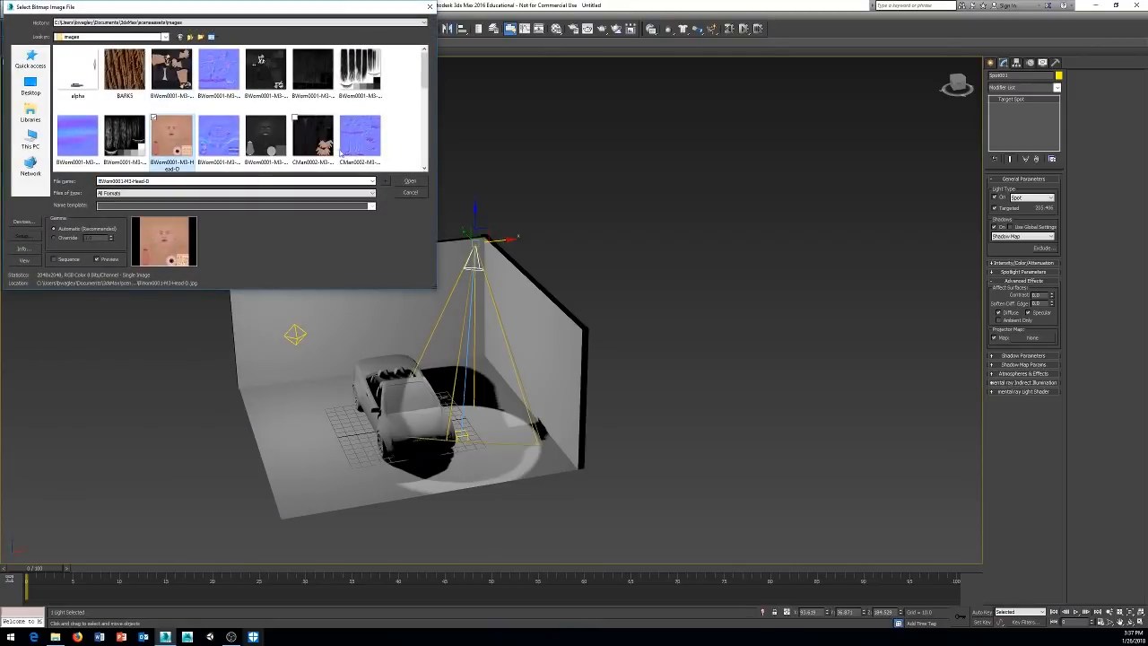
pyautogui.click(409, 181)
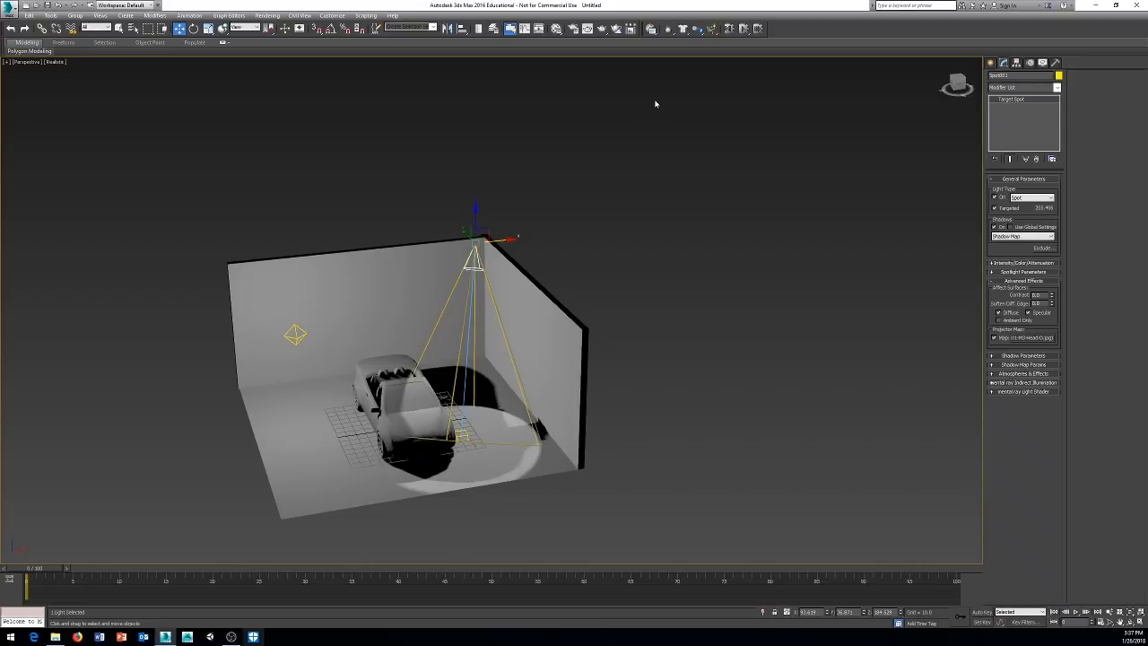
# - Render the whole room from the perspective view with the Default Scanline Renderer to check the projected map, then close the render
pyautogui.click(574, 29)
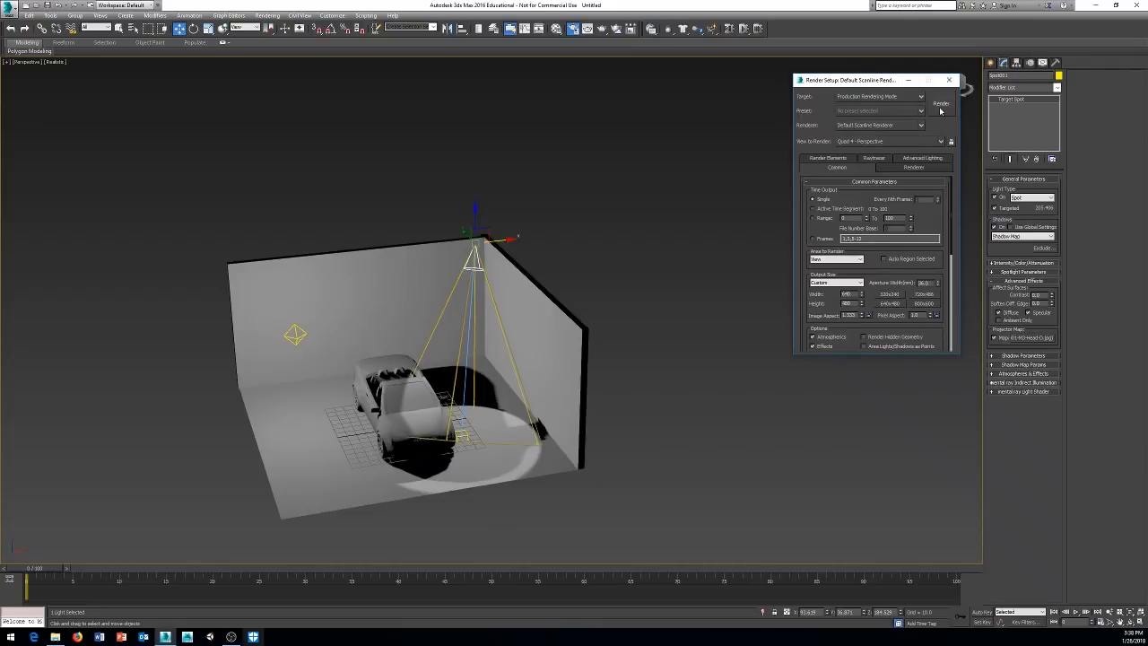
pyautogui.click(941, 109)
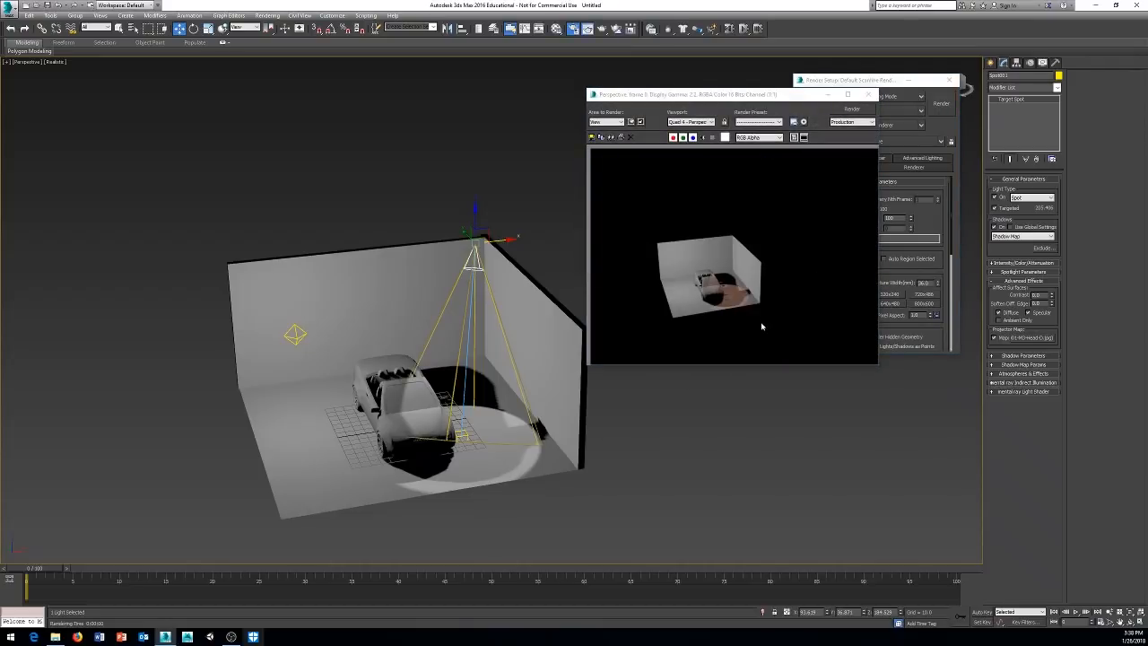
pyautogui.click(868, 94)
# - Render a close-up of the car and the spotlight's pool of light to inspect the projected image, then close the render
pyautogui.keyDown('alt'); pyautogui.moveTo(581, 355); pyautogui.dragTo(615, 277, button='middle'); pyautogui.keyUp('alt')
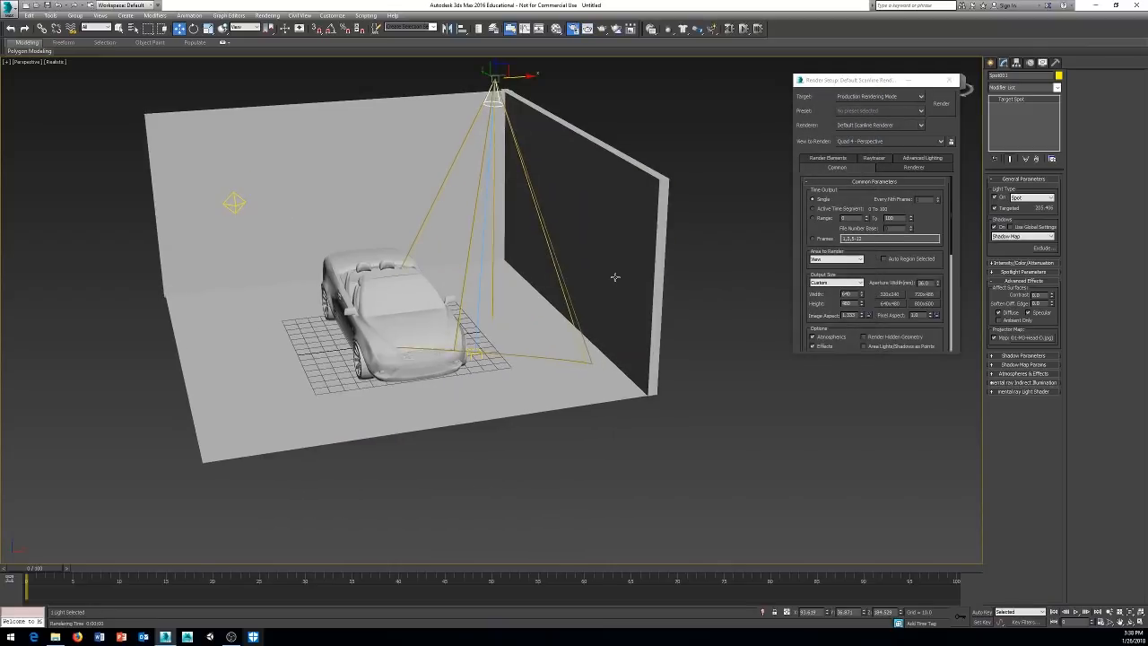
pyautogui.scroll(5, 556, 312)
pyautogui.keyDown('alt'); pyautogui.moveTo(553, 316); pyautogui.dragTo(584, 307, button='middle'); pyautogui.keyUp('alt')
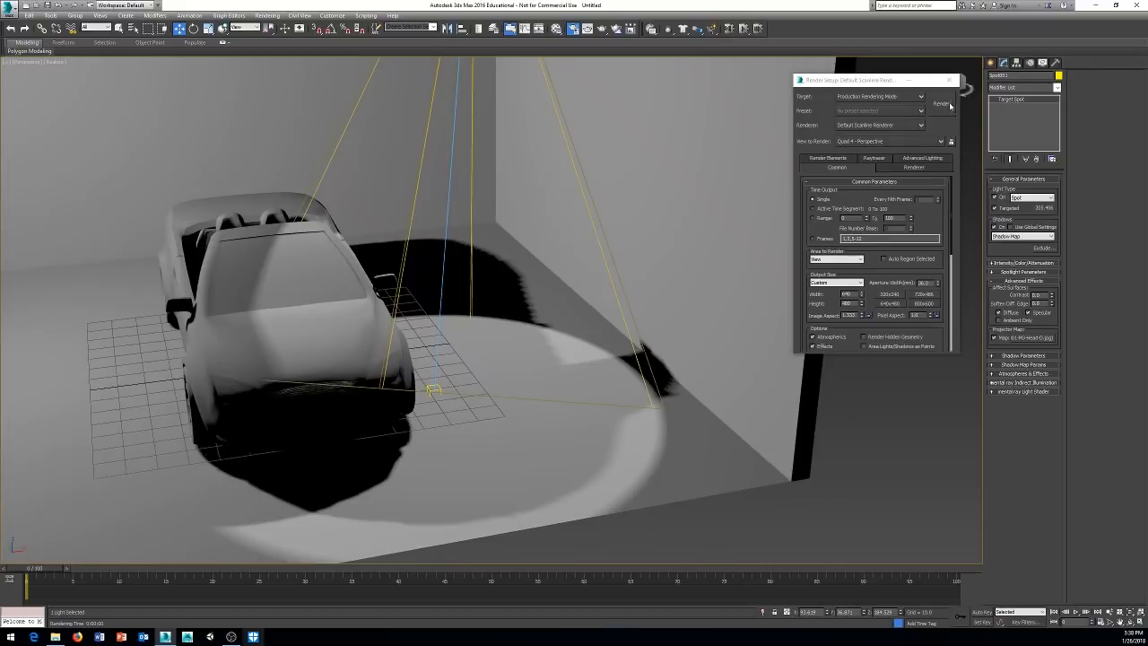
pyautogui.click(950, 105)
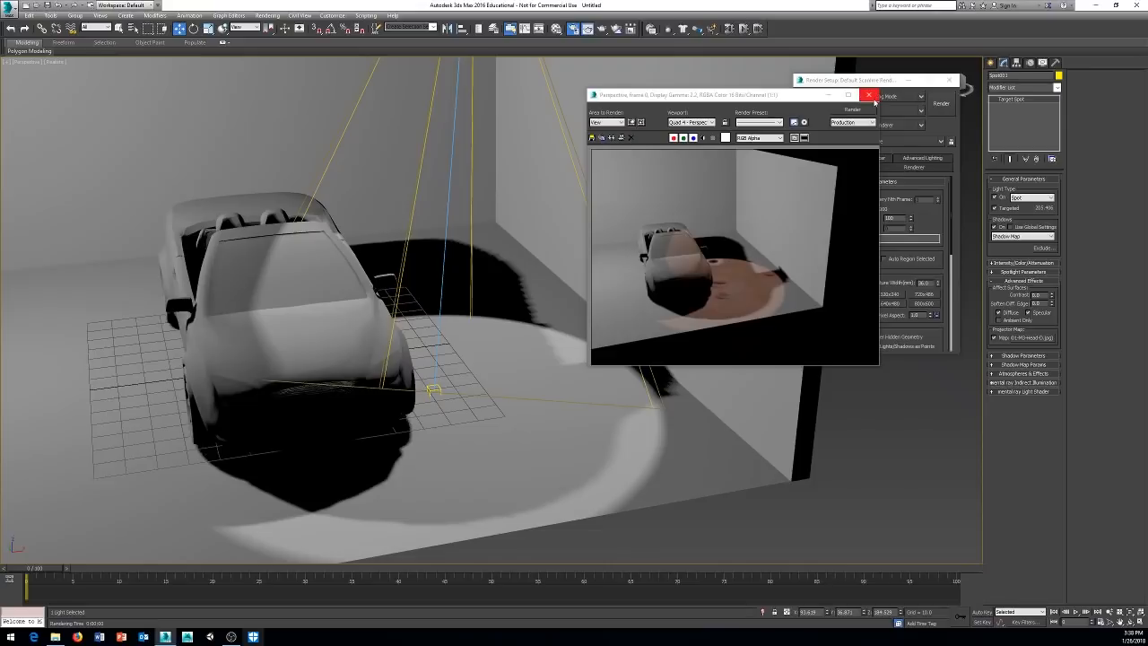
pyautogui.click(872, 97)
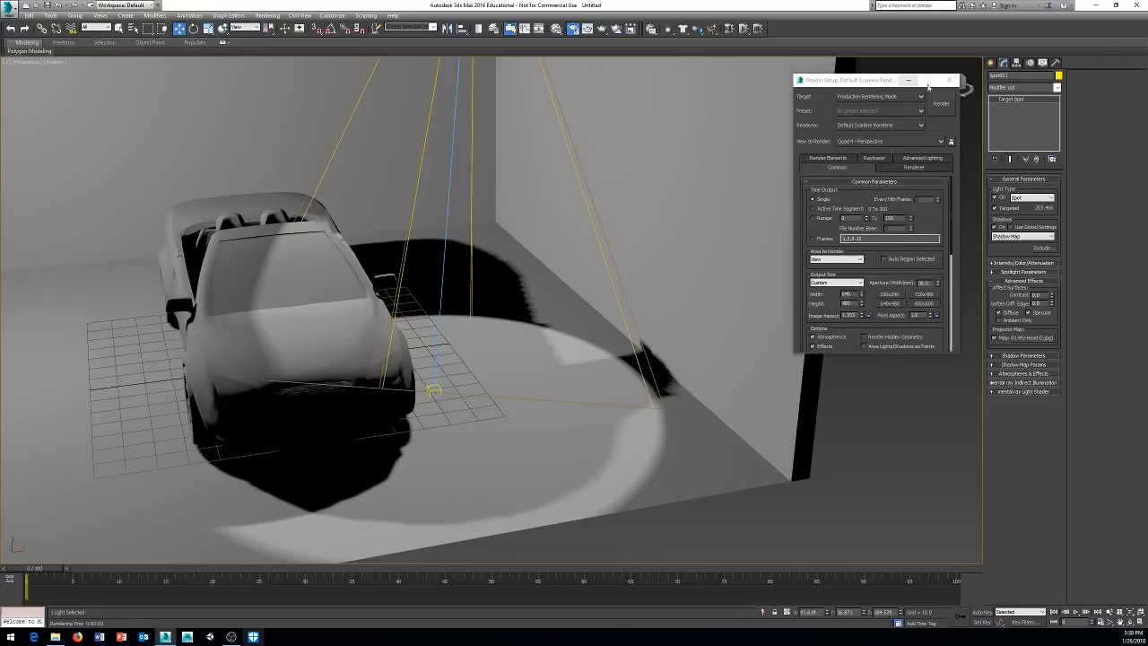
pyautogui.scroll(-6, 607, 256)
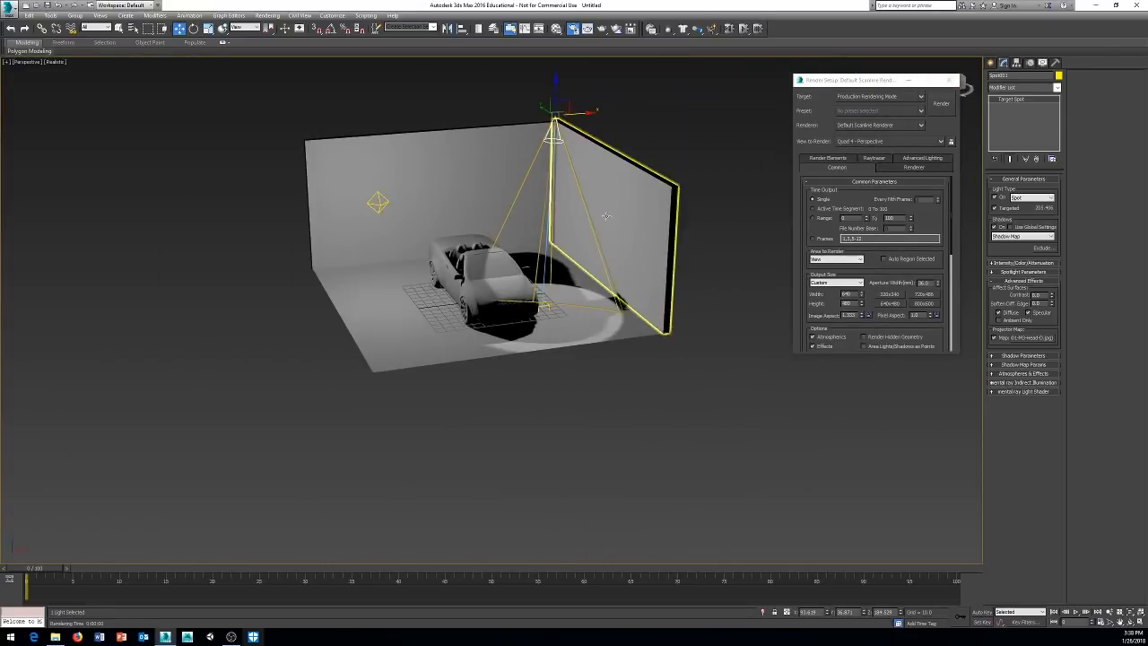
# - Close the render settings and turn off the spotlight's projector map
pyautogui.moveTo(602, 218); pyautogui.dragTo(547, 246, button='middle')
pyautogui.moveTo(670, 237); pyautogui.dragTo(644, 243, button='middle')
pyautogui.moveTo(645, 202); pyautogui.dragTo(669, 204, button='middle')
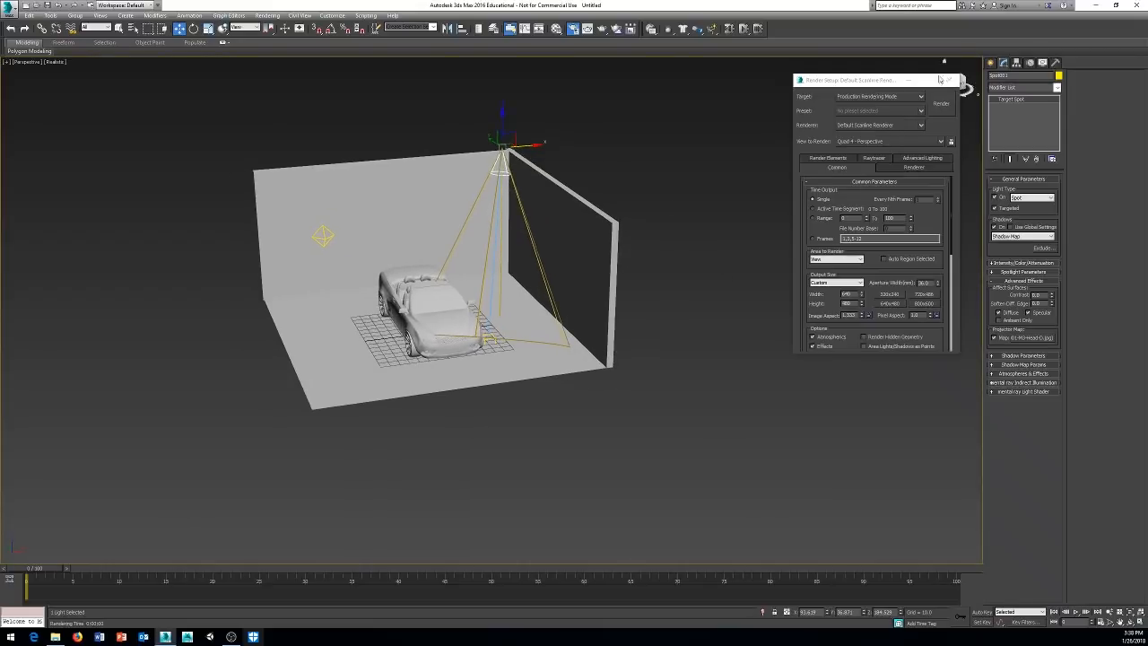
pyautogui.click(949, 82)
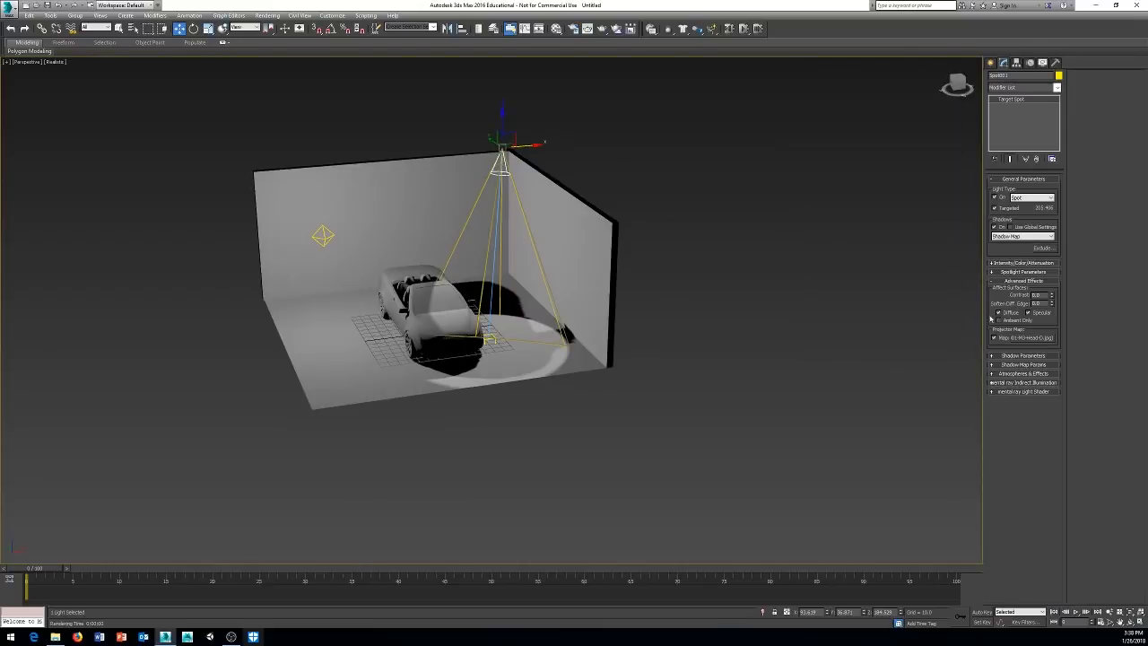
pyautogui.click(994, 338)
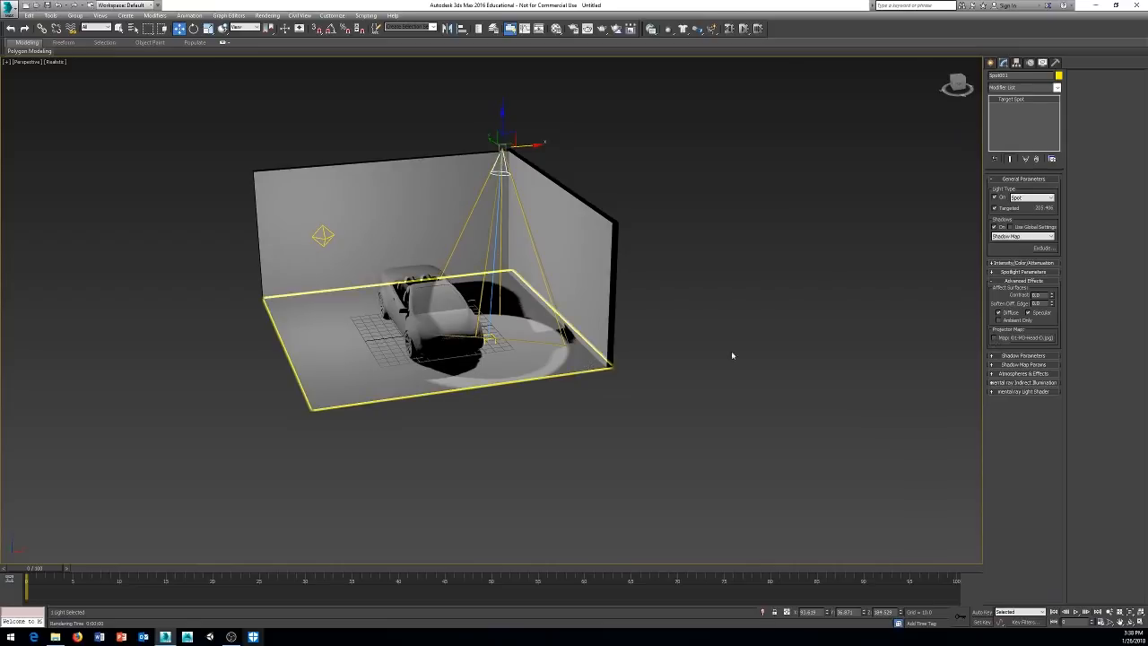
# - Move the spotlight's target along X and Y so it sits on the floor beneath the middle of the car
pyautogui.click(488, 341)
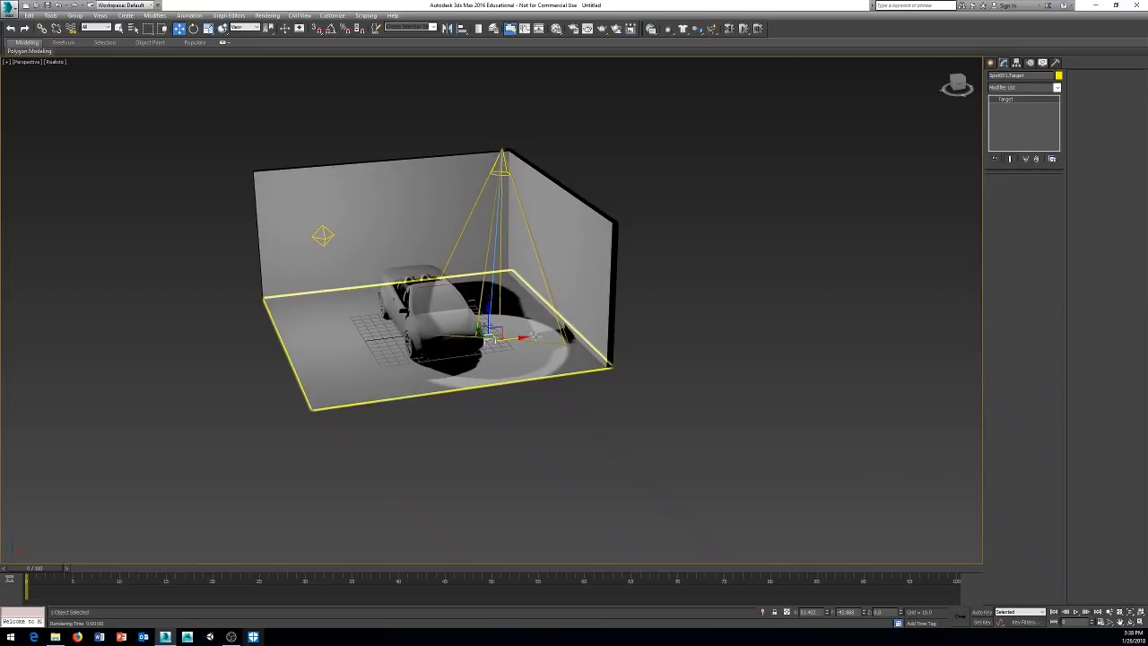
pyautogui.moveTo(488, 342); pyautogui.dragTo(466, 340)
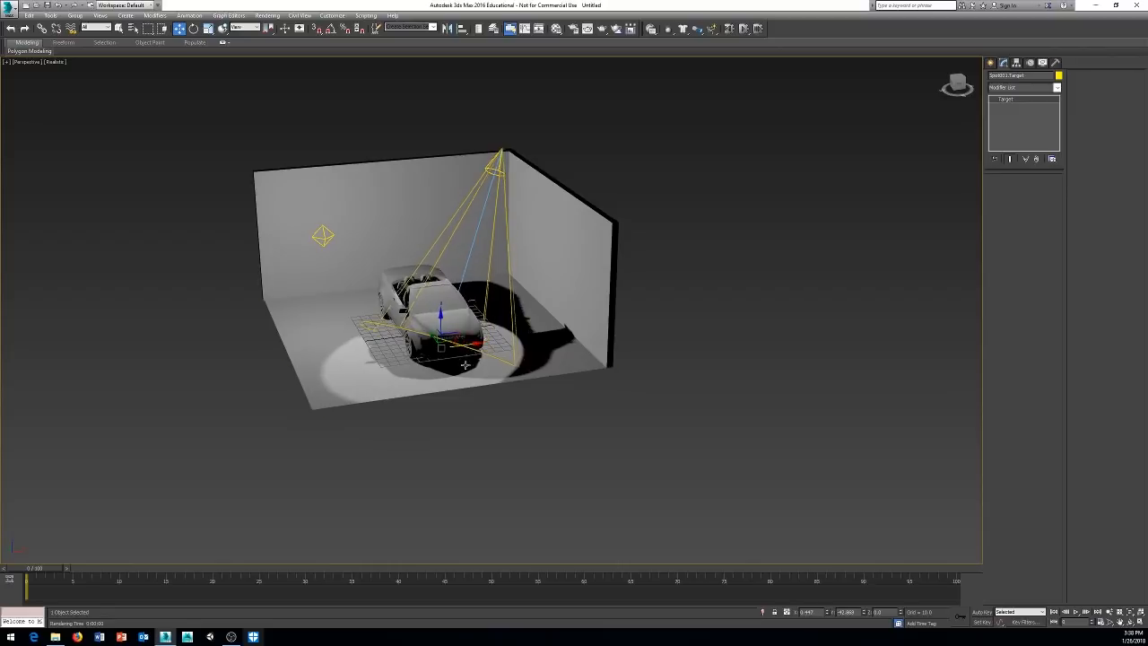
pyautogui.keyDown('alt'); pyautogui.moveTo(466, 341); pyautogui.dragTo(413, 347, button='middle'); pyautogui.keyUp('alt')
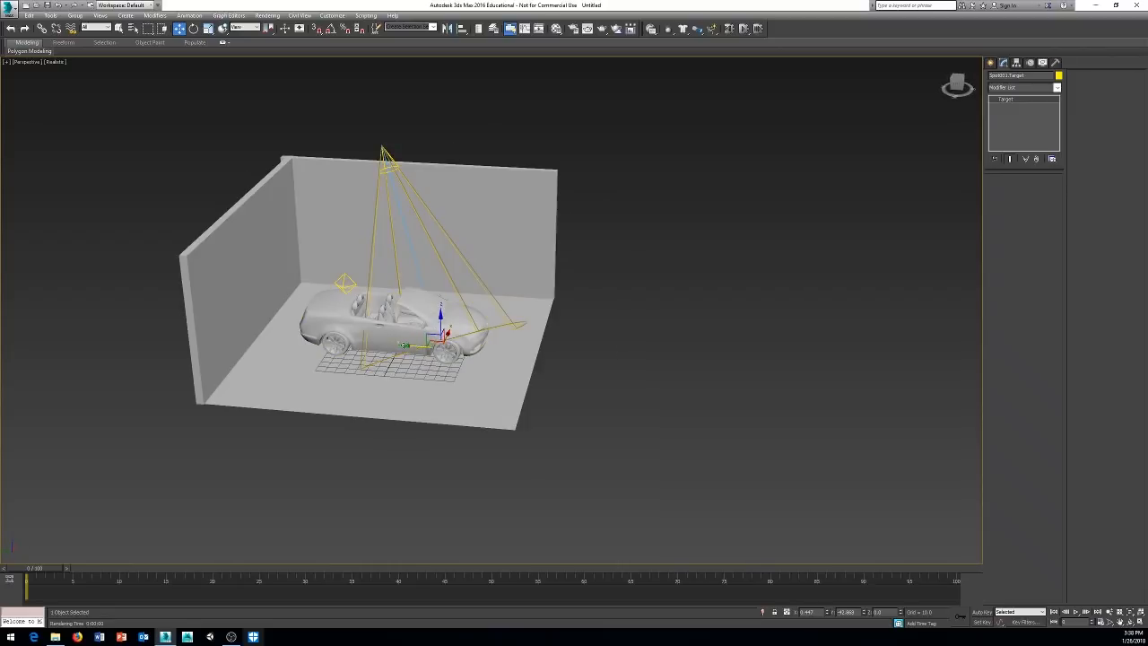
pyautogui.moveTo(405, 345); pyautogui.dragTo(351, 342)
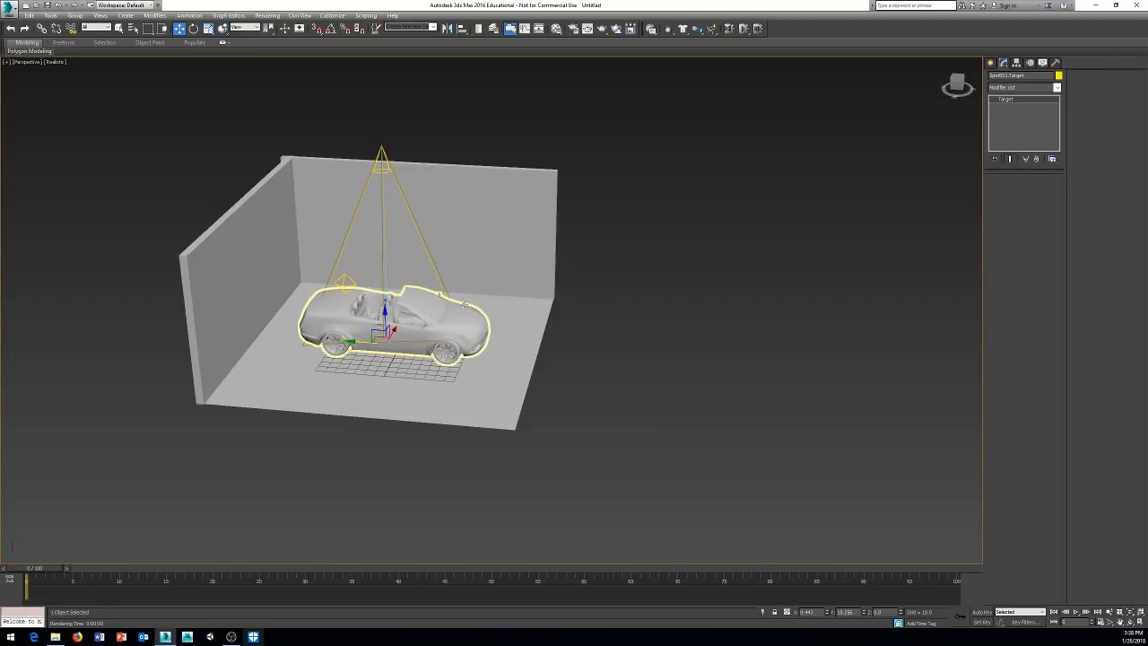
pyautogui.keyDown('alt'); pyautogui.moveTo(465, 303); pyautogui.dragTo(467, 191, button='middle'); pyautogui.keyUp('alt')
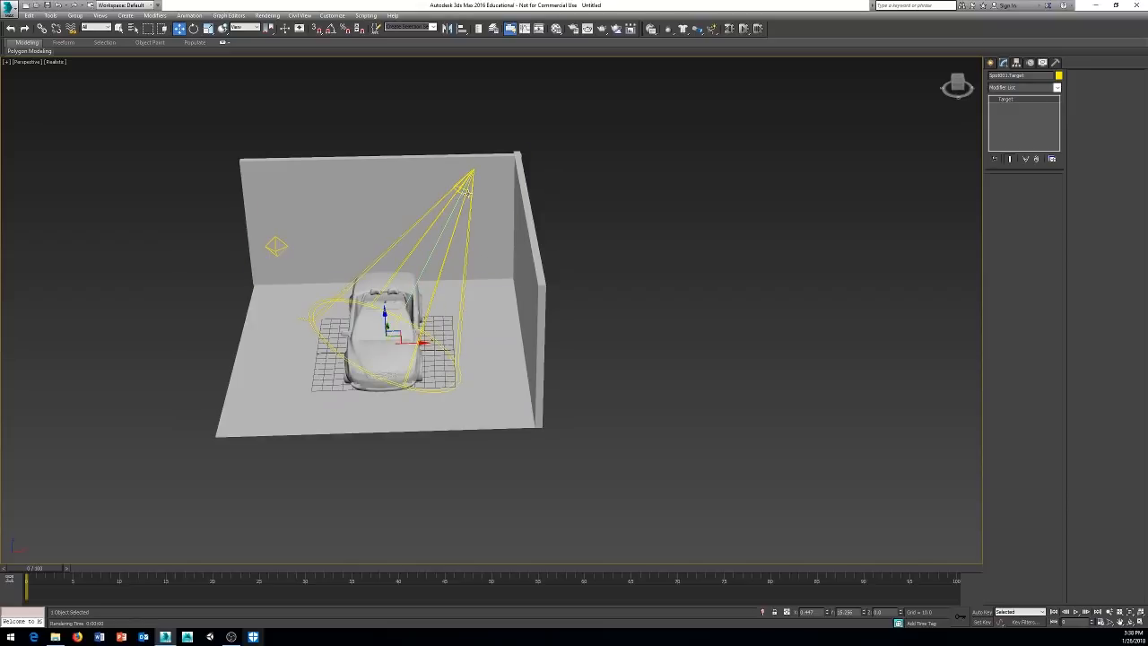
# - Move the spotlight in the XZ plane until it hangs above the car, higher than the walls
pyautogui.click(467, 191)
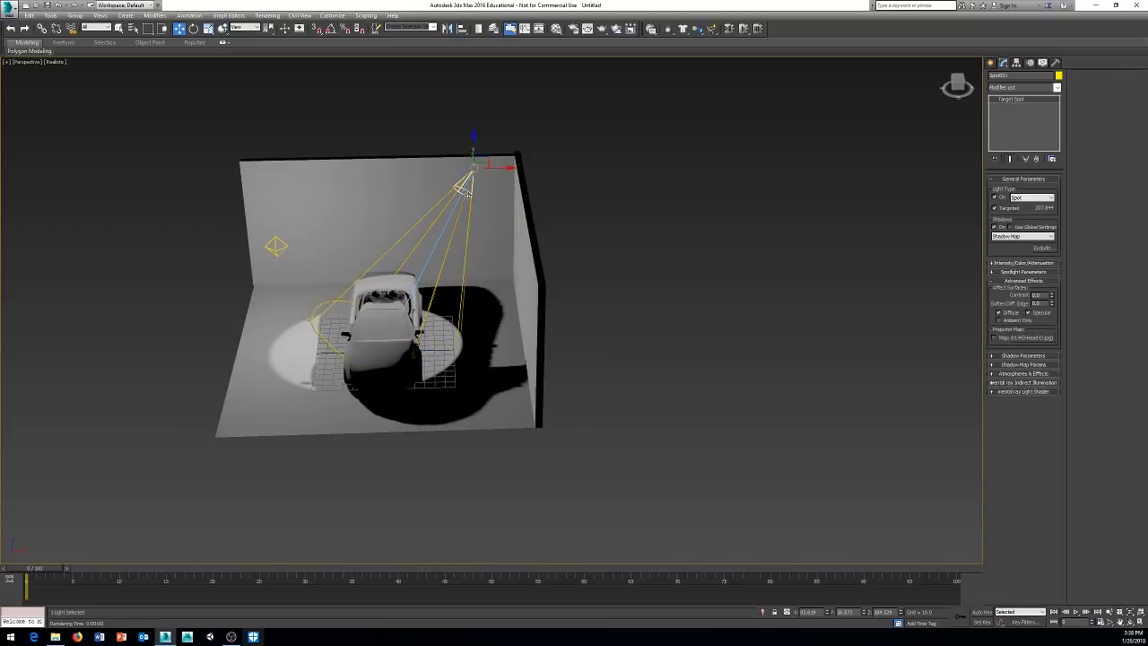
pyautogui.moveTo(484, 159); pyautogui.dragTo(387, 99)
pyautogui.moveTo(441, 299)
pyautogui.keyDown('alt'); pyautogui.mouseDown(button='middle')
pyautogui.moveTo(440, 376)
pyautogui.moveTo(456, 384)
pyautogui.moveTo(487, 367)
pyautogui.moveTo(568, 379)
pyautogui.mouseUp(button='middle'); pyautogui.keyUp('alt')
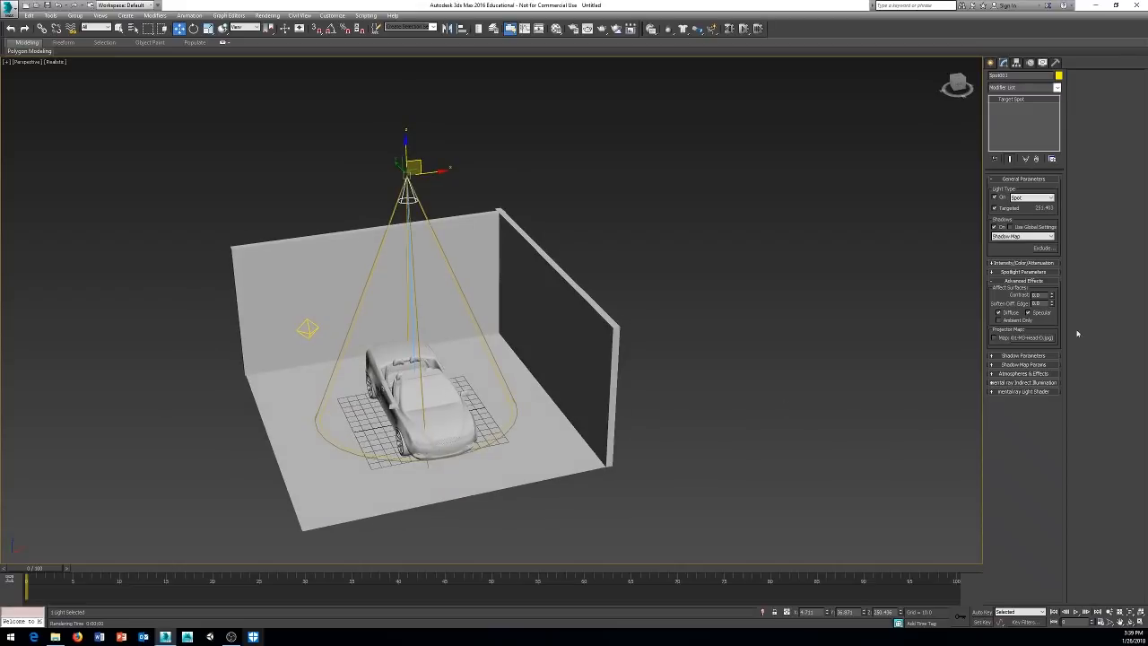
# - Add a new Volume Light atmosphere to the spotlight
pyautogui.click(1011, 373)
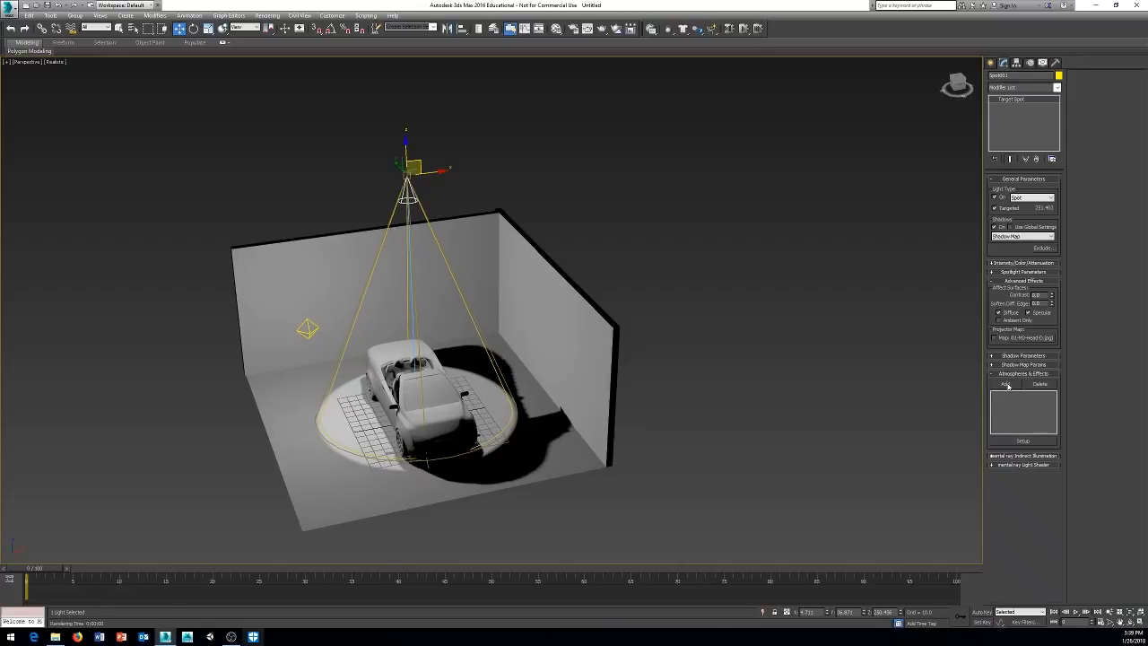
pyautogui.click(1007, 385)
pyautogui.moveTo(563, 260); pyautogui.dragTo(733, 227)
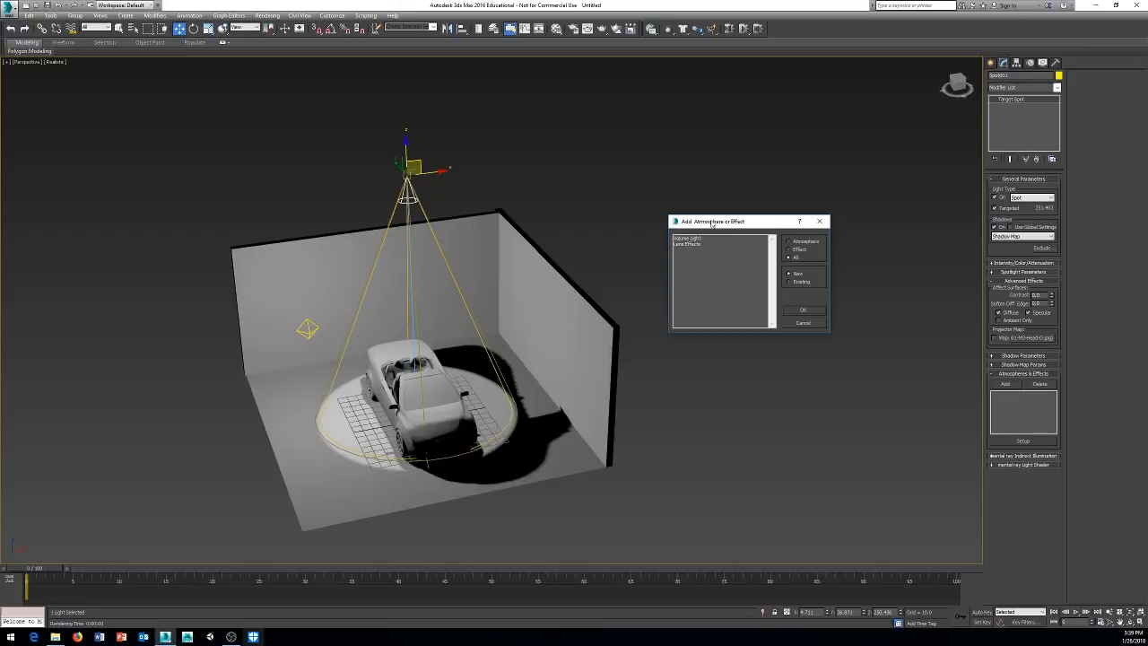
pyautogui.moveTo(713, 224); pyautogui.dragTo(719, 214)
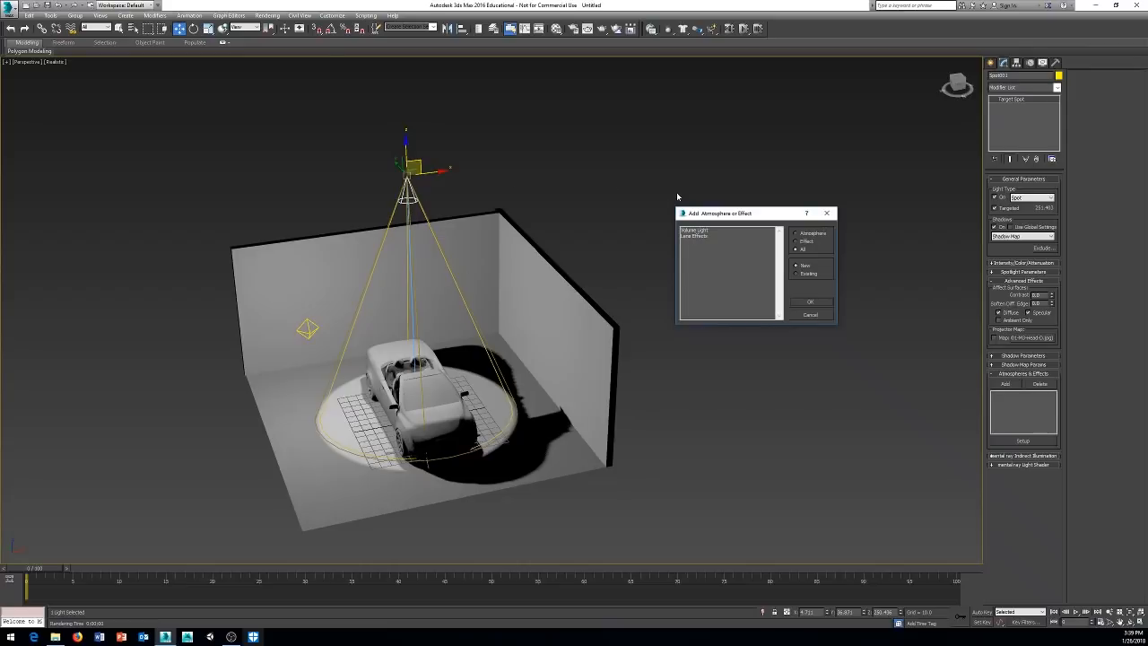
pyautogui.click(703, 231)
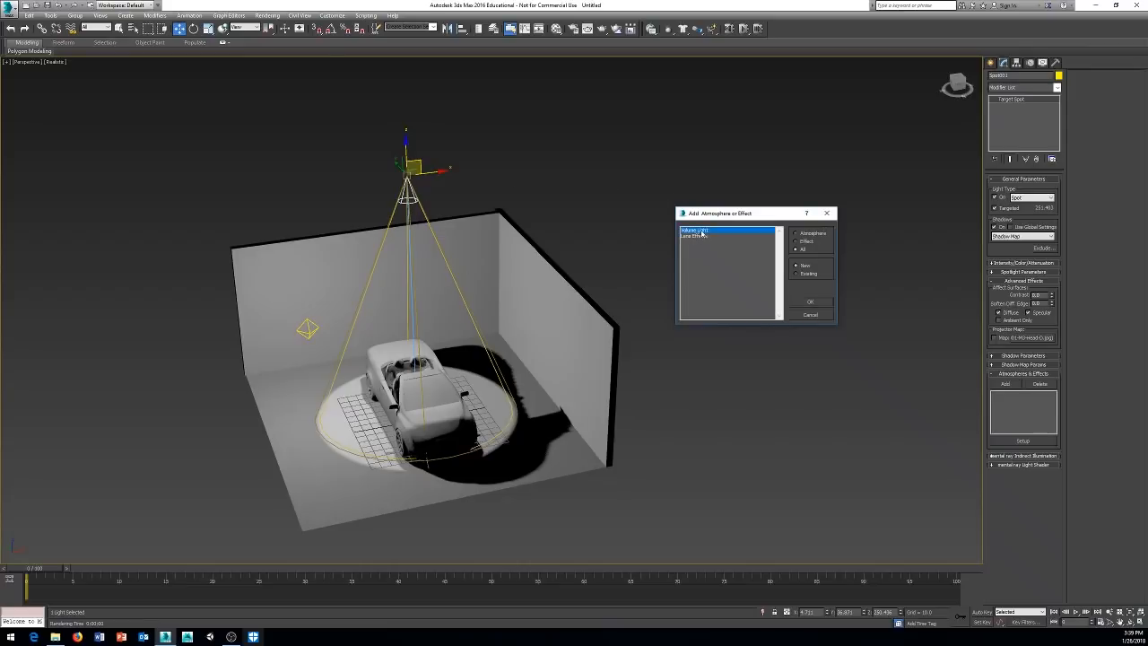
pyautogui.click(813, 303)
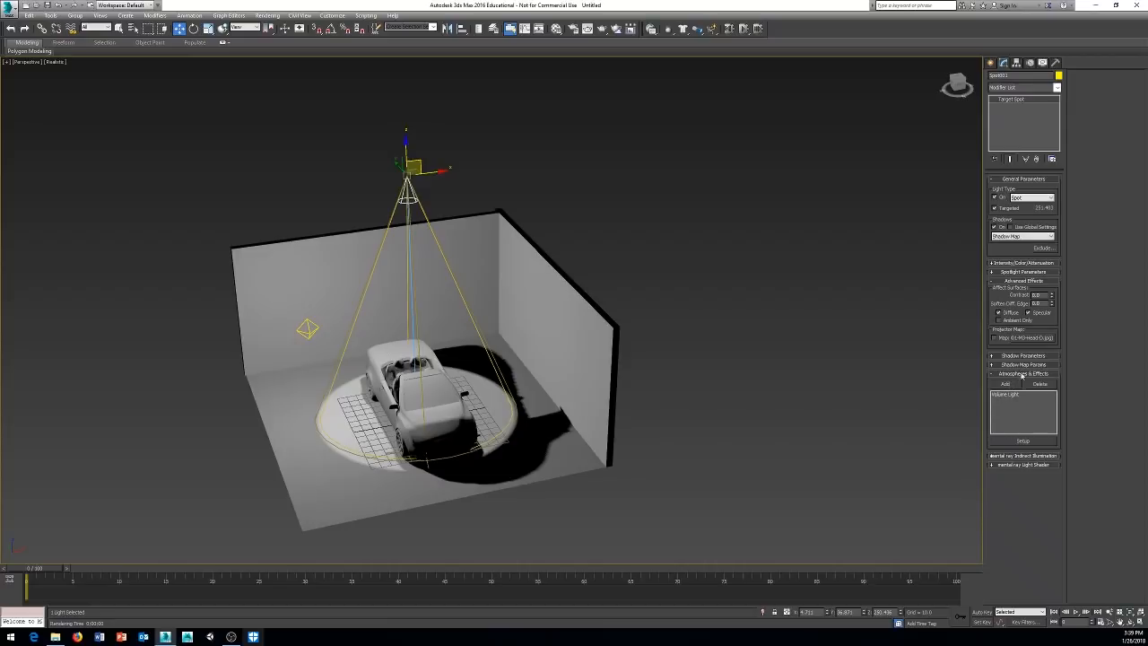
# - Add a Lens Effects entry to the spotlight's atmospheres and effects
pyautogui.click(1007, 384)
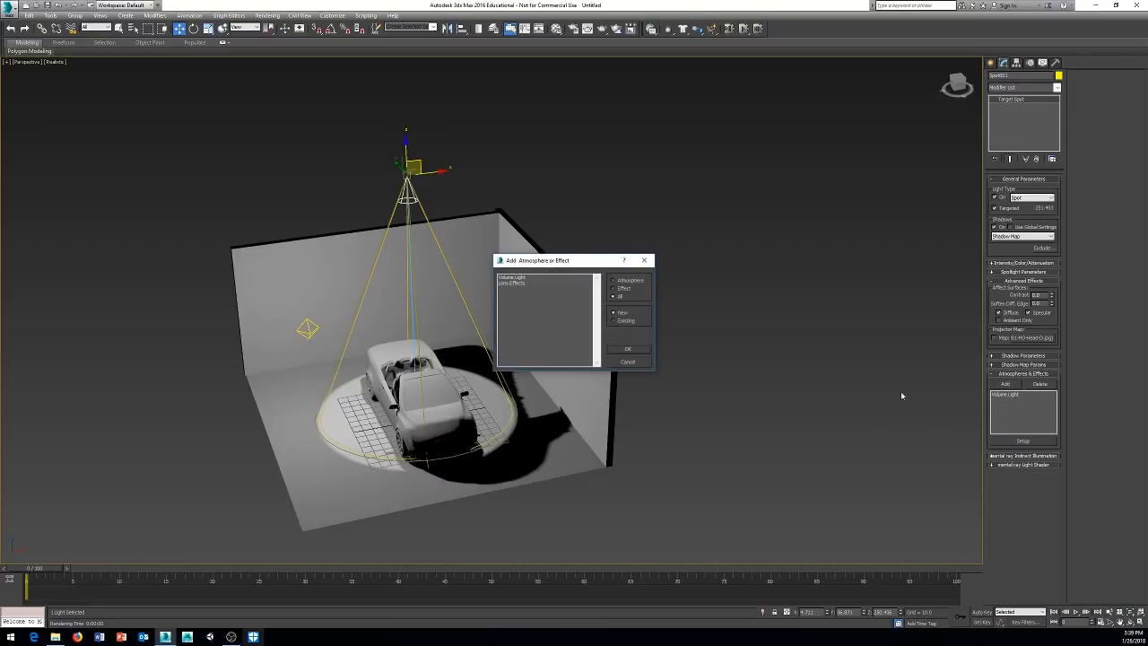
pyautogui.click(511, 284)
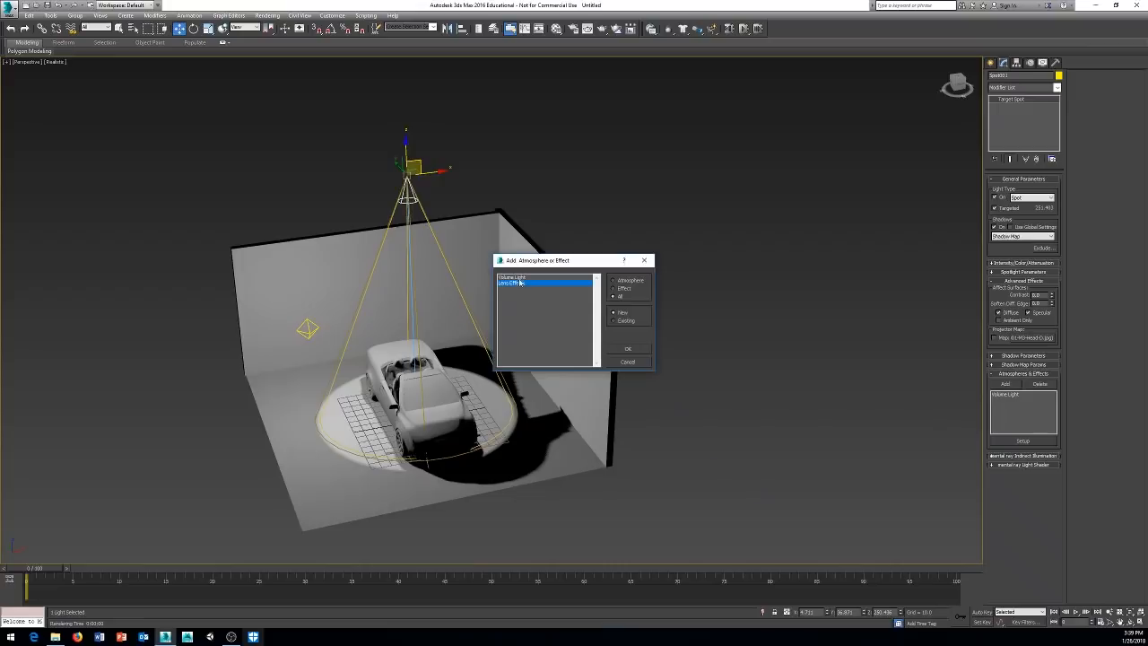
pyautogui.click(626, 348)
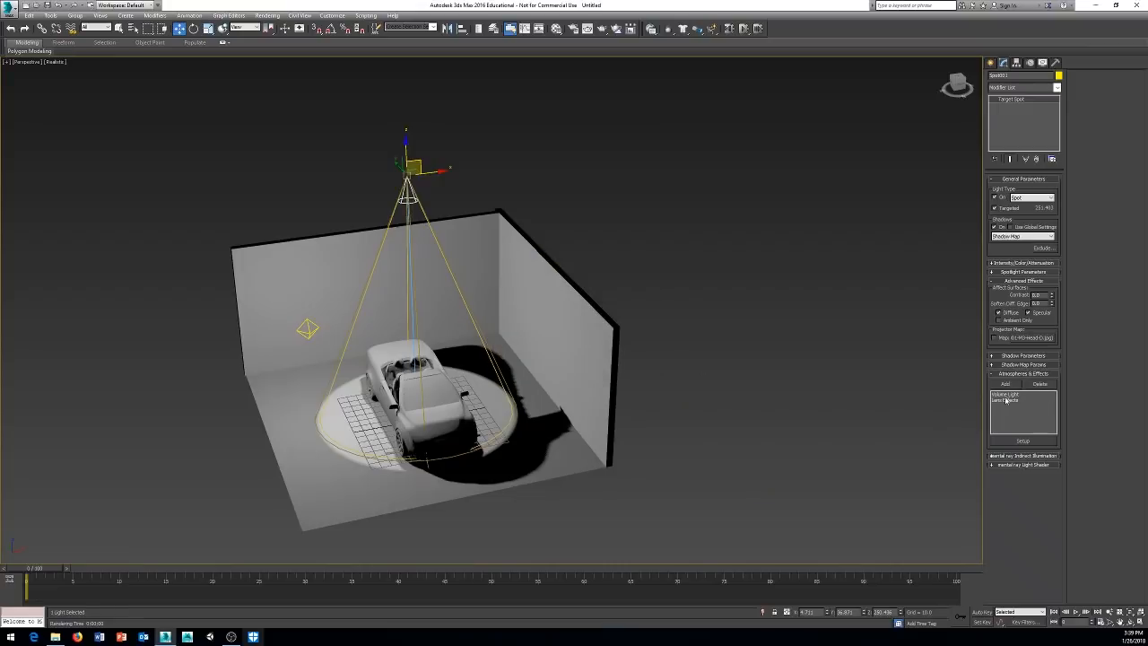
# - Open the setup of the spotlight's Volume Light and render the perspective view to check the light cone
pyautogui.click(999, 394)
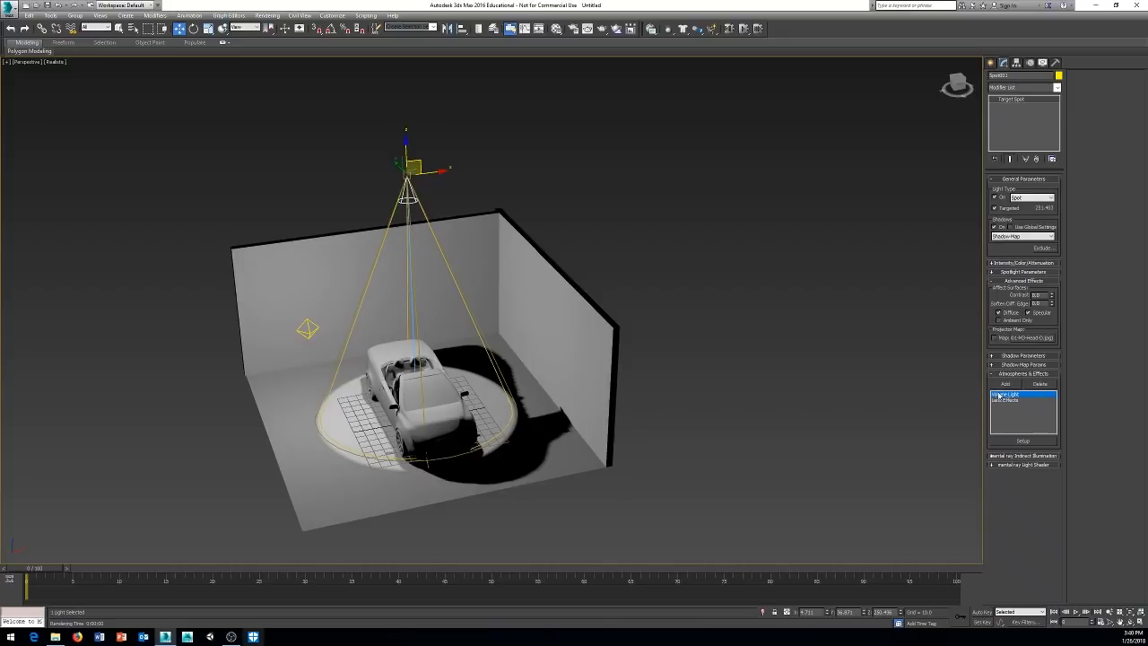
pyautogui.click(1022, 441)
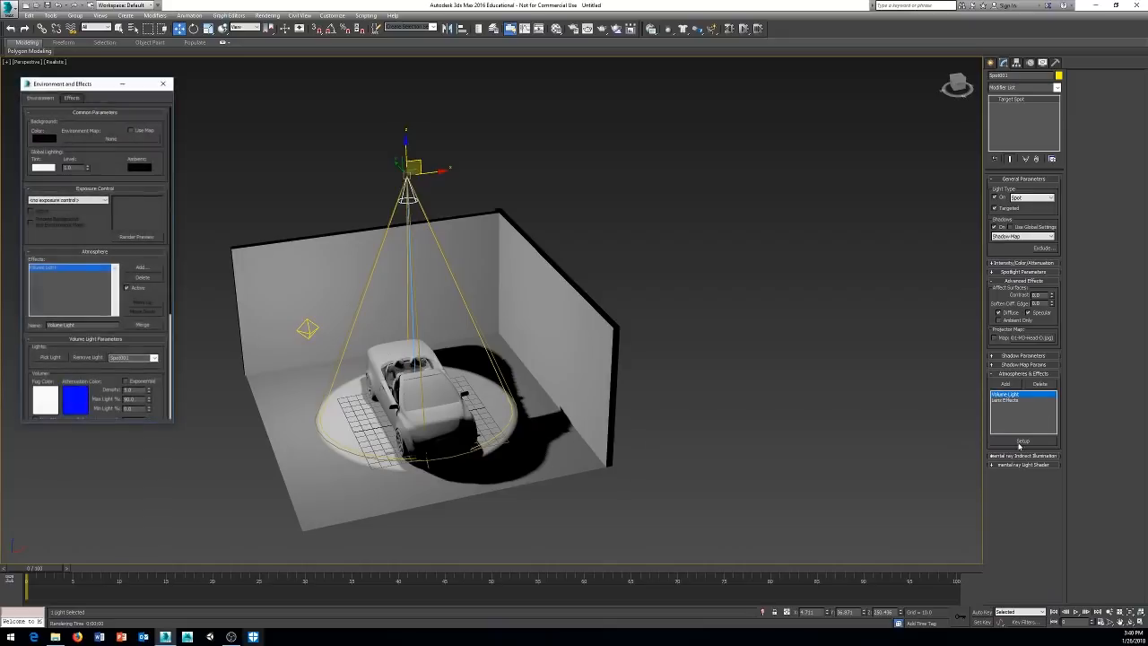
pyautogui.moveTo(90, 85); pyautogui.dragTo(106, 82)
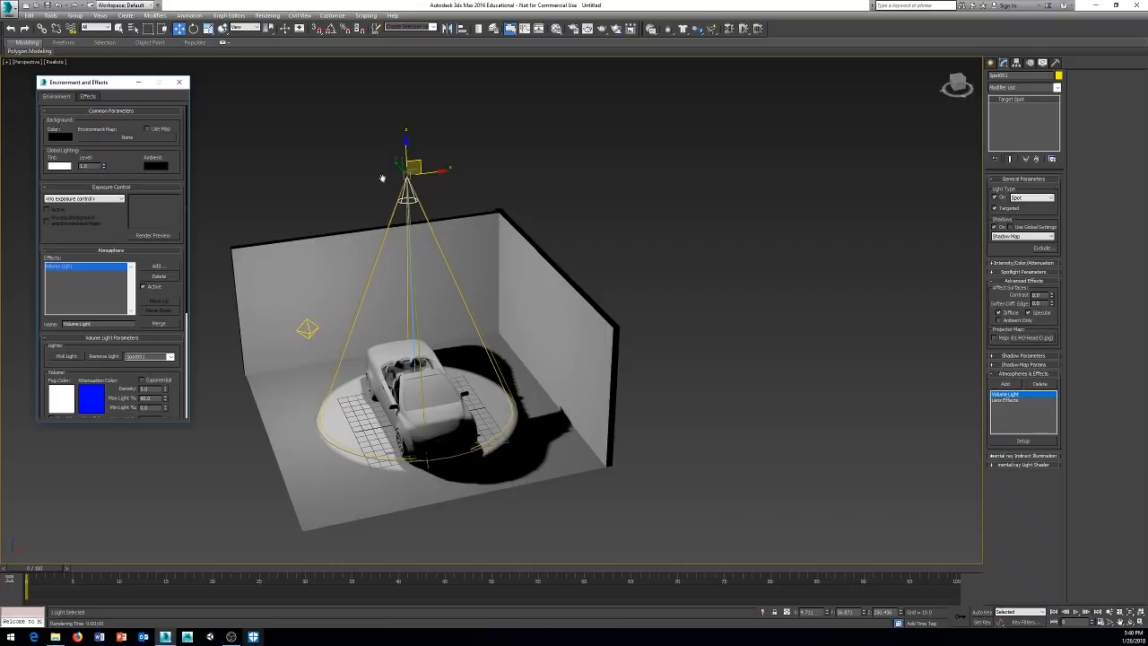
pyautogui.moveTo(625, 256); pyautogui.dragTo(626, 258, button='middle')
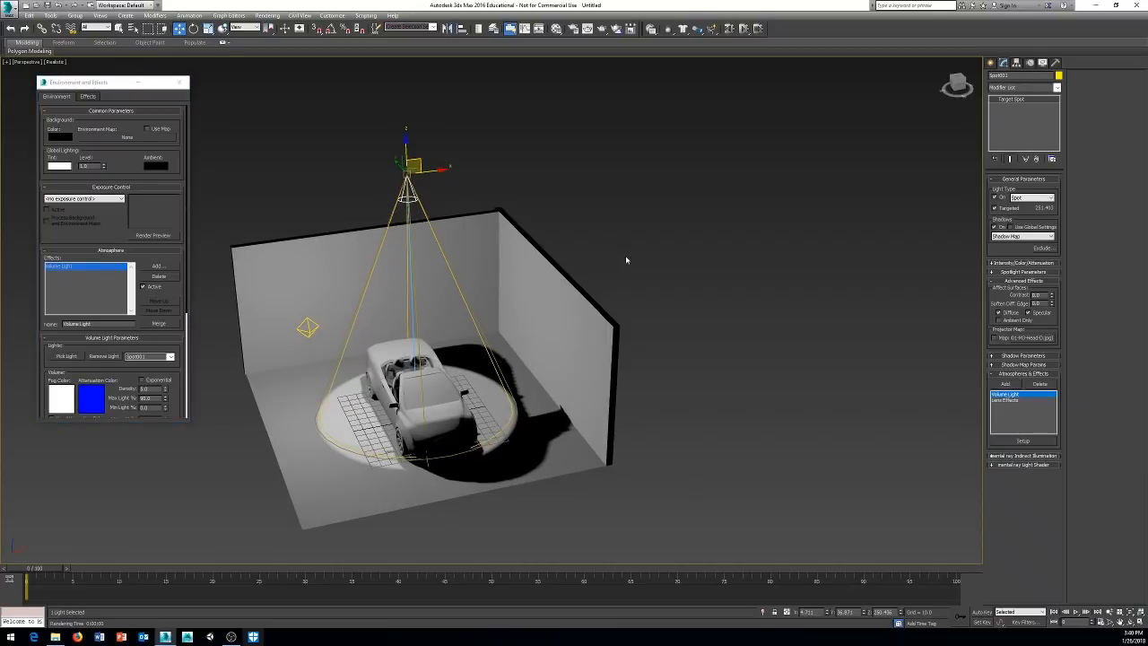
pyautogui.press('F10')
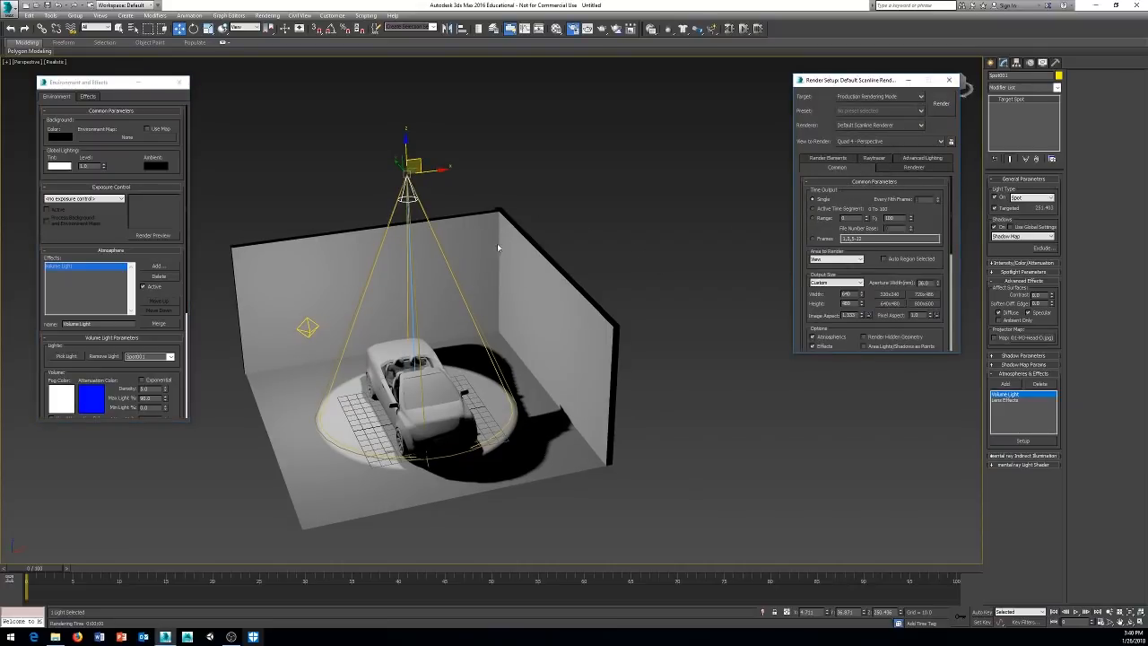
pyautogui.hotkey('shift', 'q')
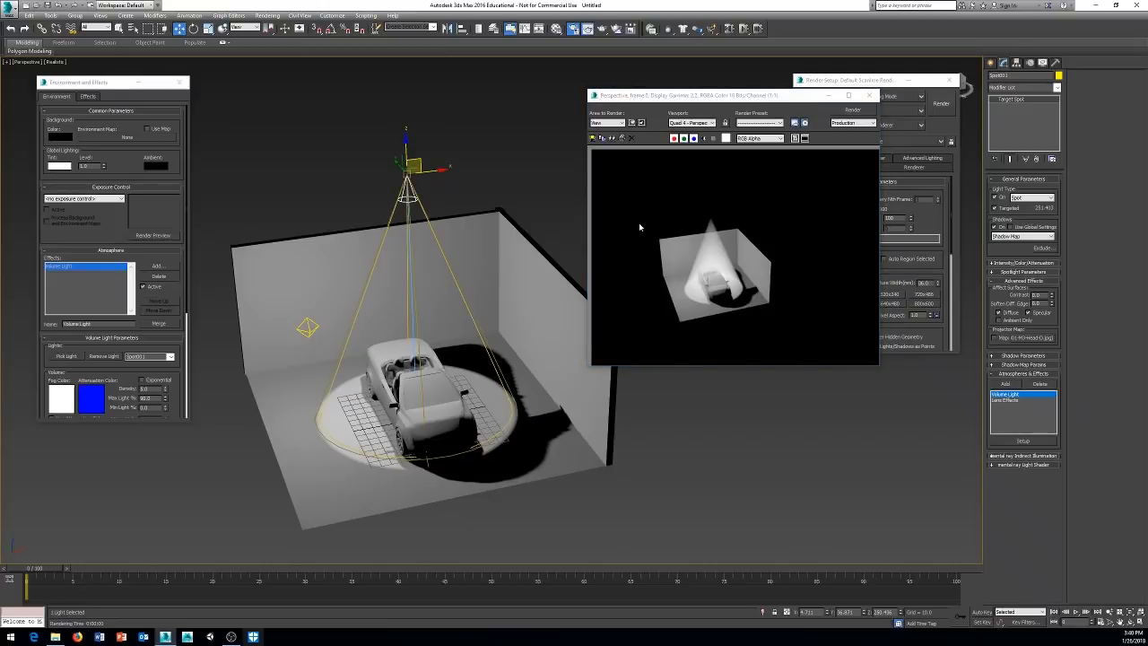
# - Set the environment background color to a medium gray and render the perspective view again
pyautogui.moveTo(104, 87)
pyautogui.mouseDown()
pyautogui.moveTo(124, 86)
pyautogui.moveTo(110, 85)
pyautogui.mouseUp()
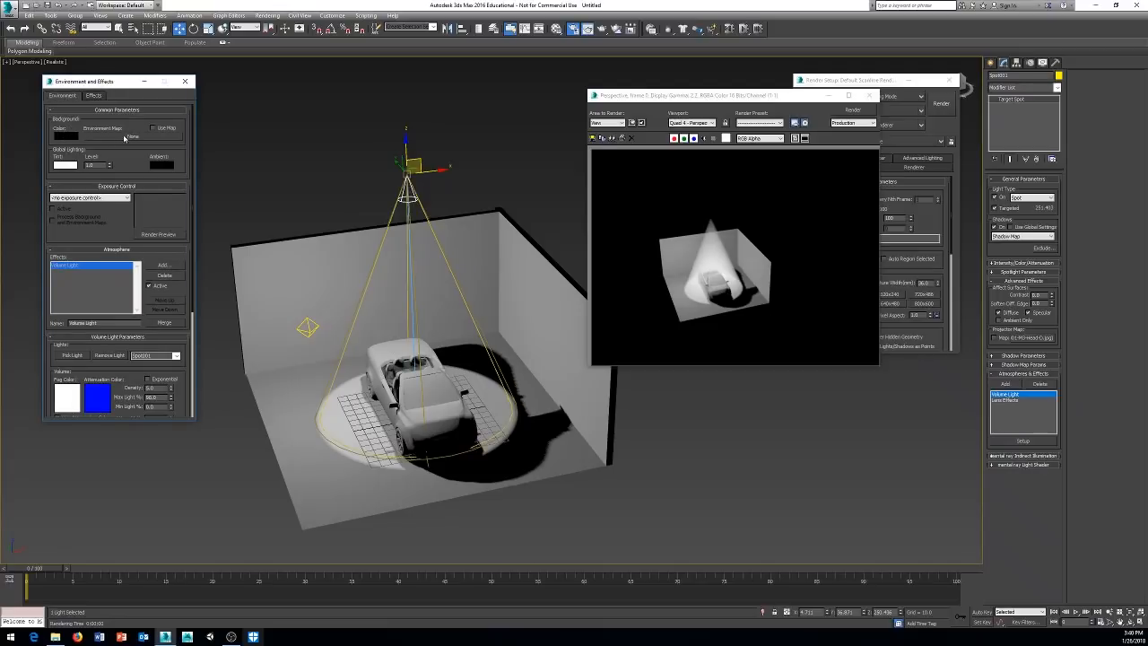
pyautogui.click(66, 136)
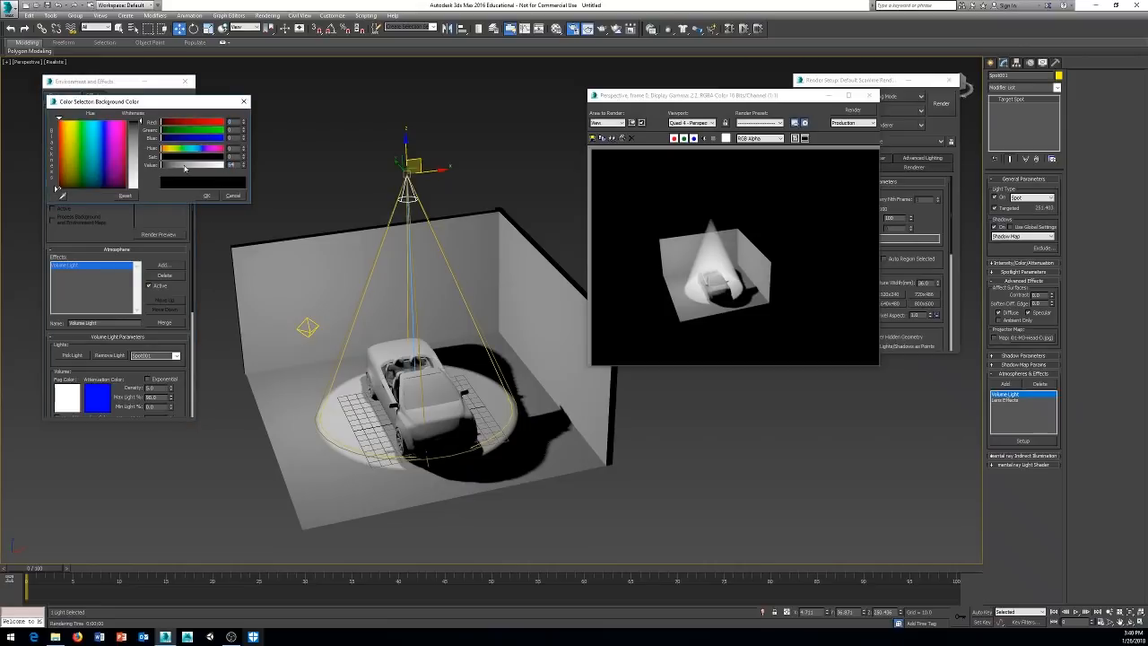
pyautogui.click(207, 197)
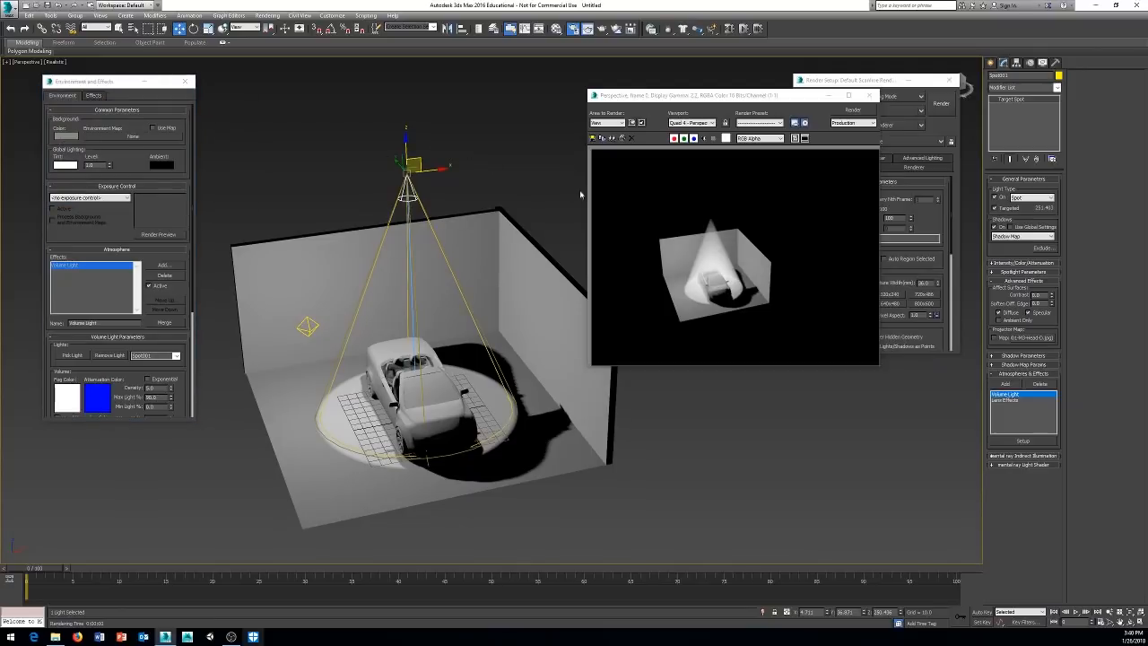
pyautogui.click(730, 210)
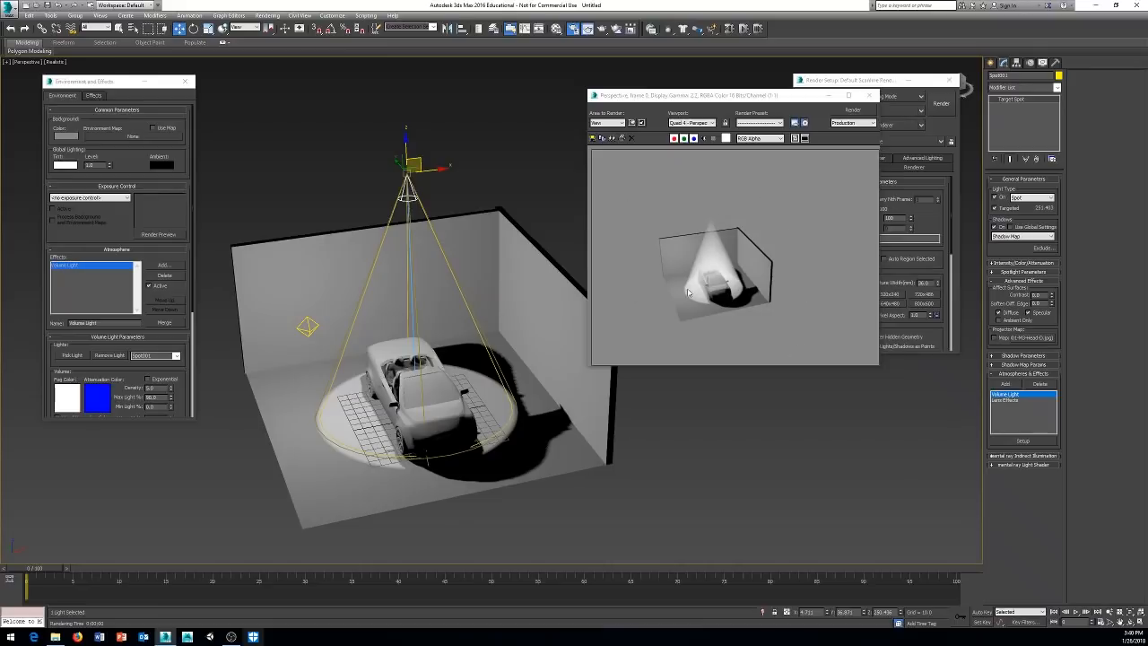
# - Render a closer perspective view of the car and volume light against the gray background, then close the render
pyautogui.click(868, 95)
pyautogui.keyDown('alt'); pyautogui.moveTo(533, 380); pyautogui.dragTo(565, 354, button='middle'); pyautogui.keyUp('alt')
pyautogui.scroll(3, 552, 373)
pyautogui.hotkey('shift', 'q')
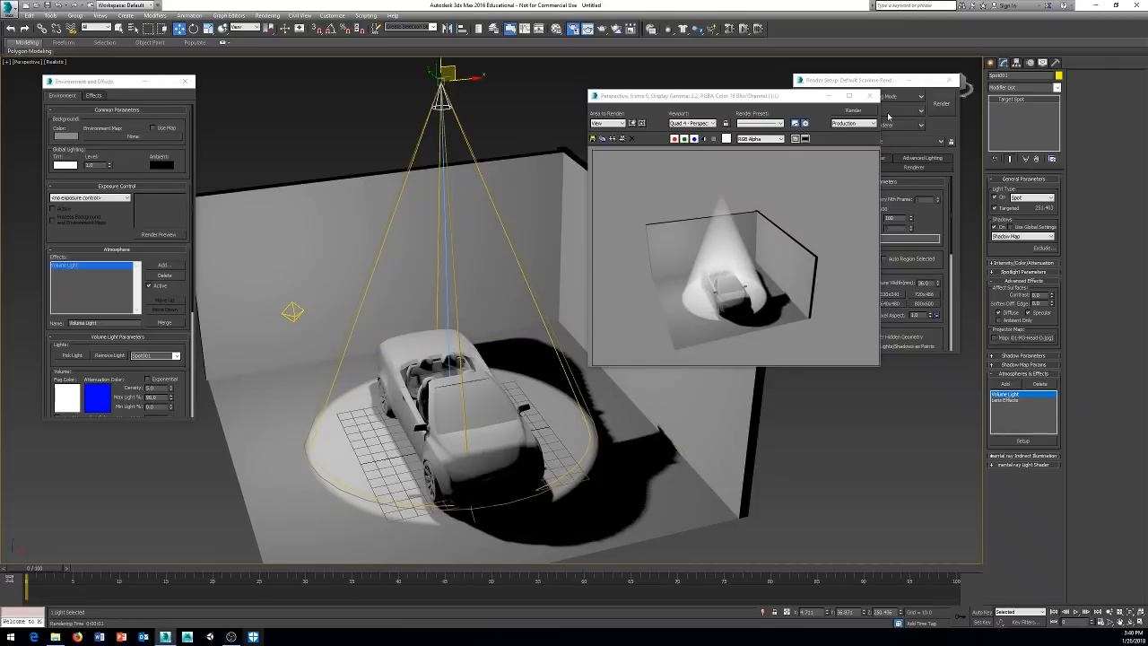
pyautogui.click(868, 95)
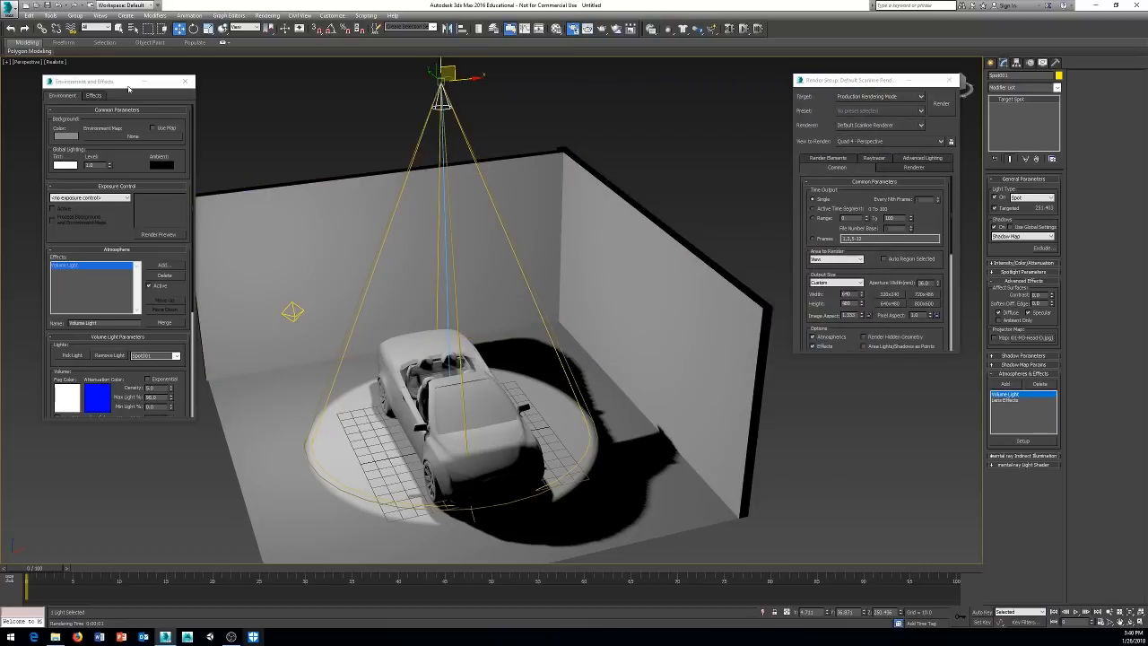
# - Set the environment's exposure control to Automatic Exposure Control and render its preview thumbnail
pyautogui.moveTo(129, 87); pyautogui.dragTo(138, 92)
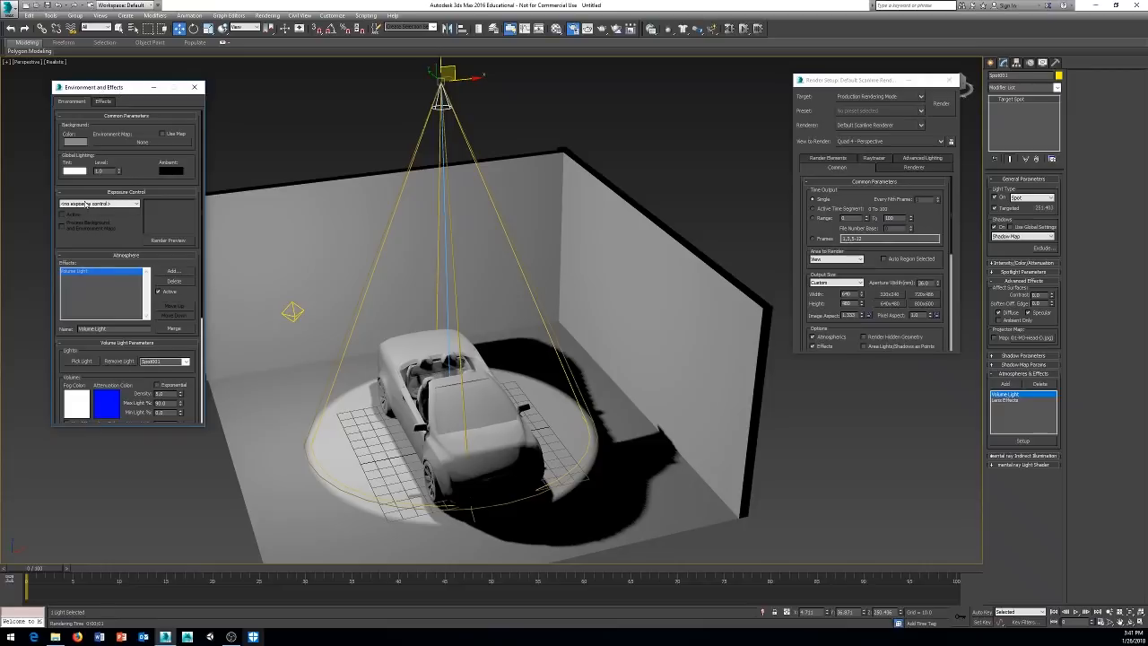
pyautogui.click(137, 205)
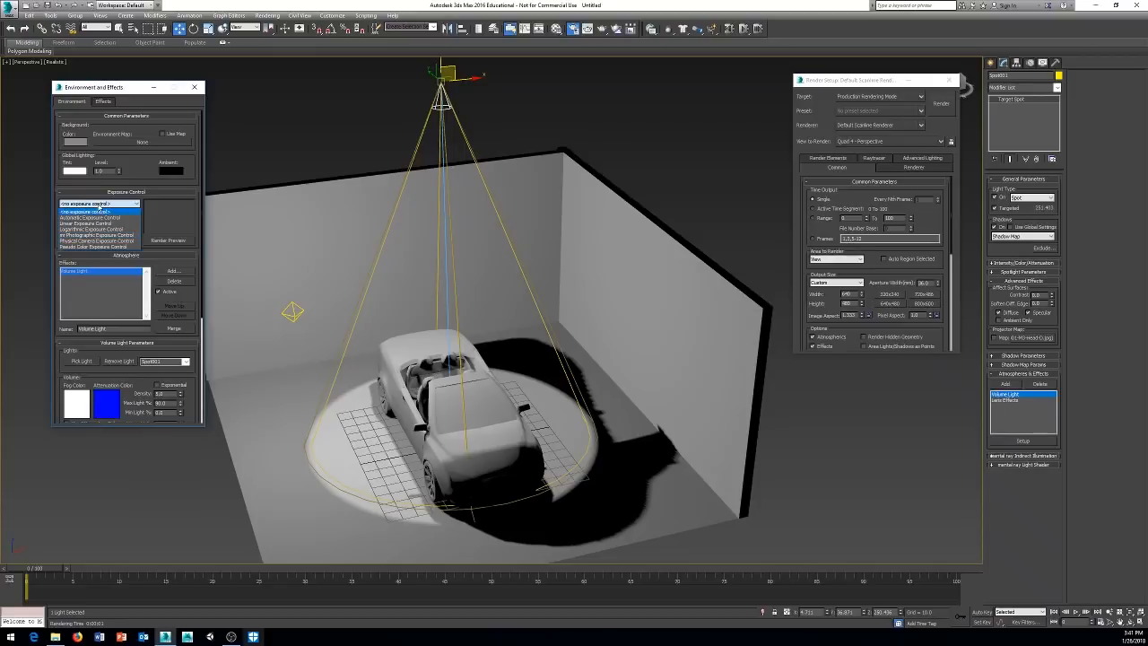
pyautogui.click(97, 211)
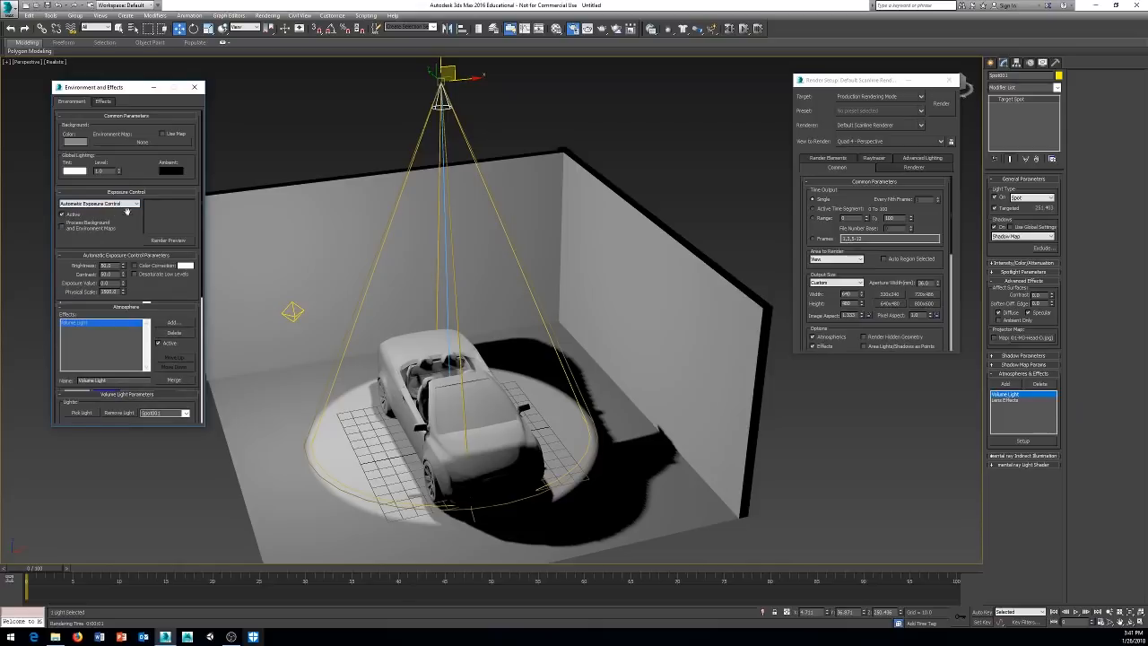
pyautogui.click(169, 241)
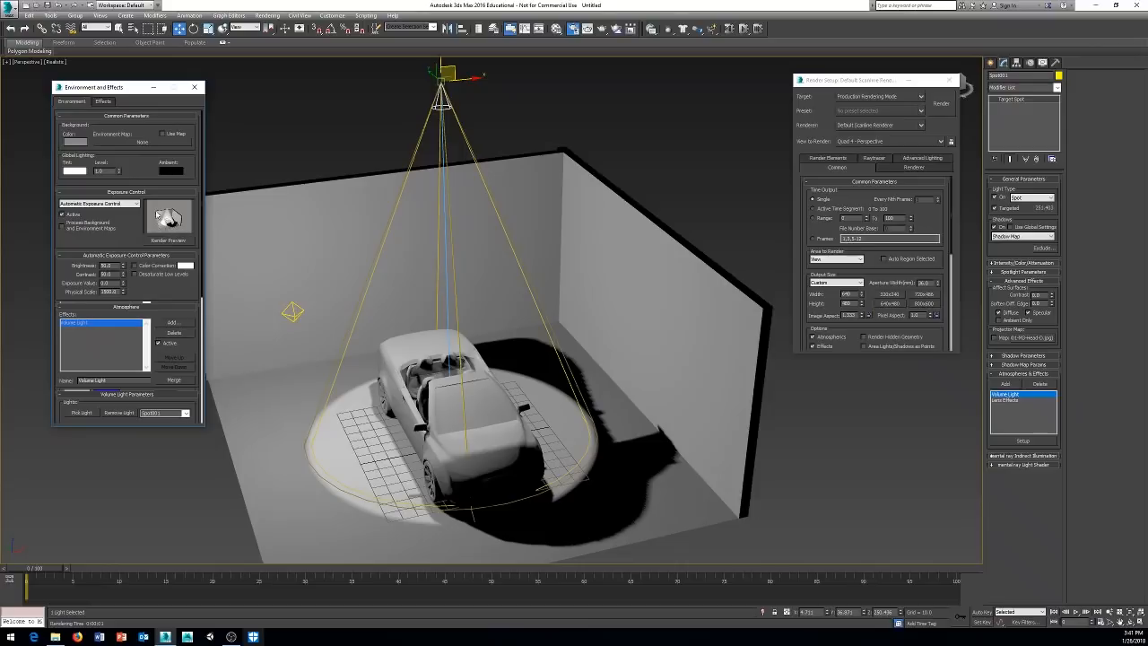
# - Try Logarithmic Exposure Control on the scene and return to Automatic Exposure Control
pyautogui.click(131, 205)
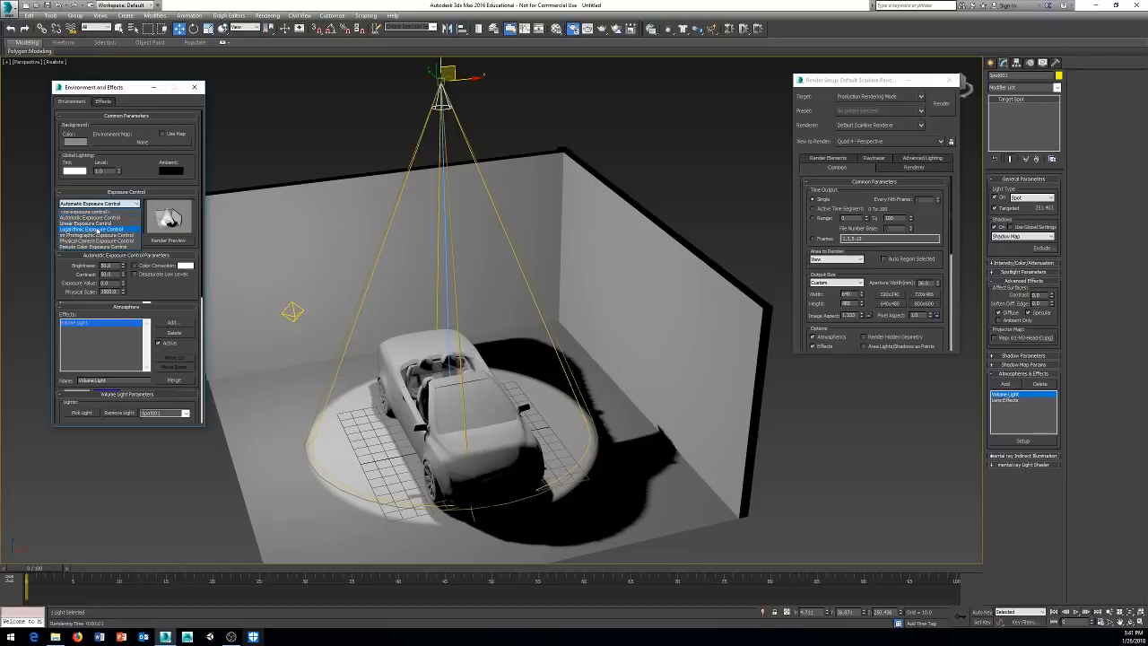
pyautogui.click(98, 229)
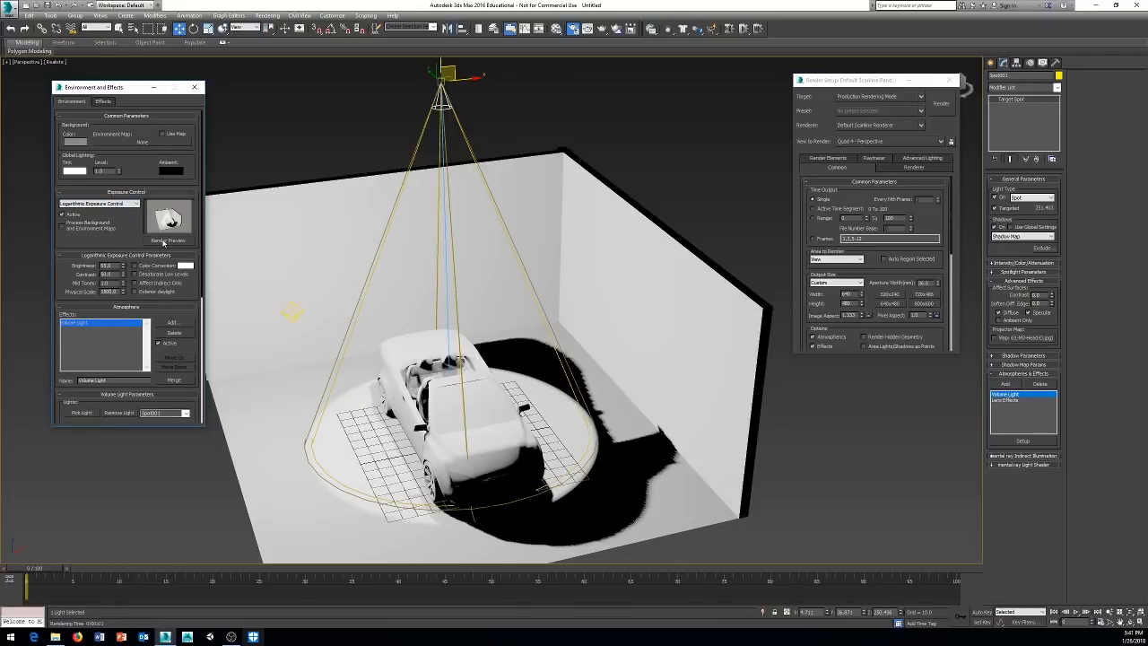
pyautogui.click(137, 203)
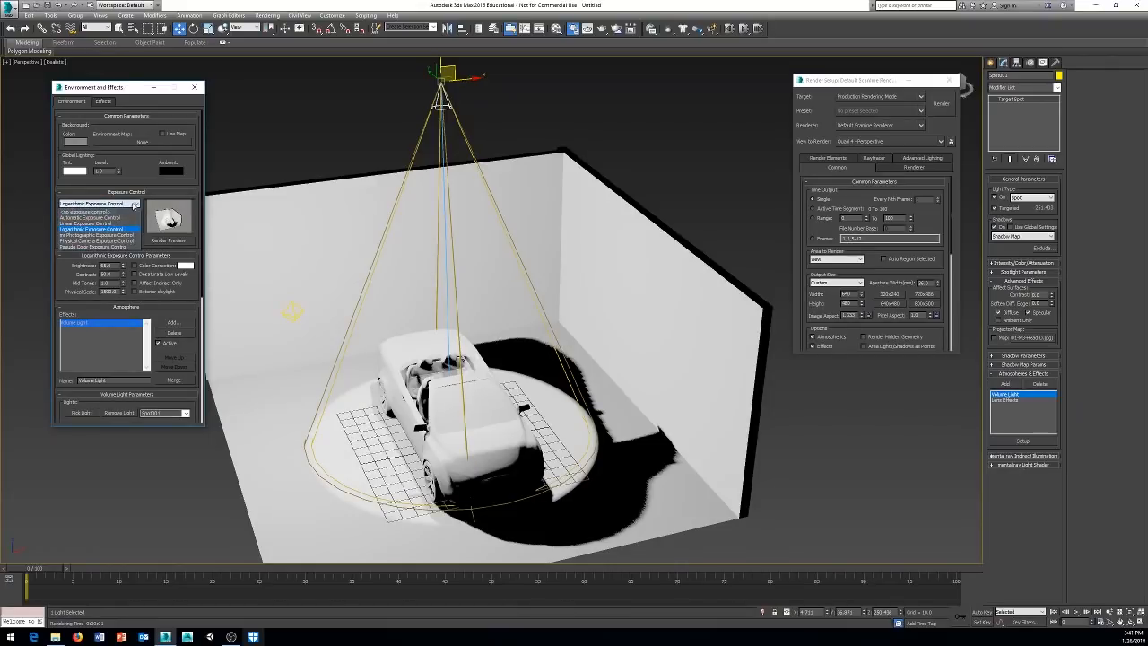
pyautogui.click(99, 218)
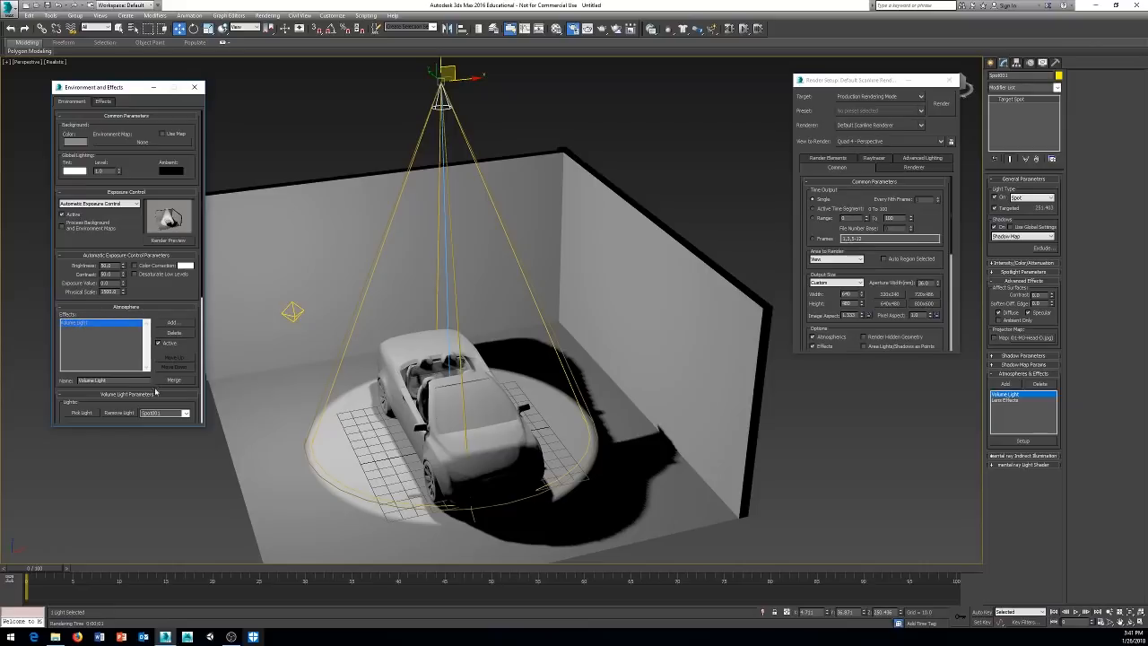
# - Enable Exponential for the volume light, set Density to 2.5, lower the Max Light percentage, and set the attenuation End to 50%
pyautogui.moveTo(153, 382); pyautogui.dragTo(155, 212)
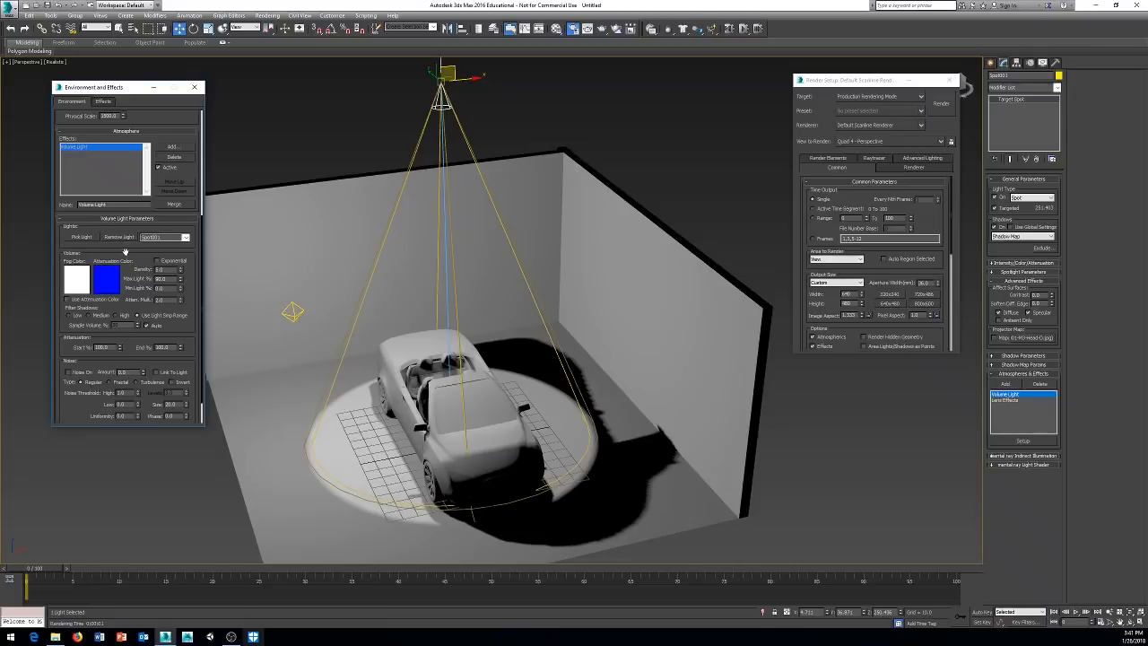
pyautogui.scroll(-2, 129, 251)
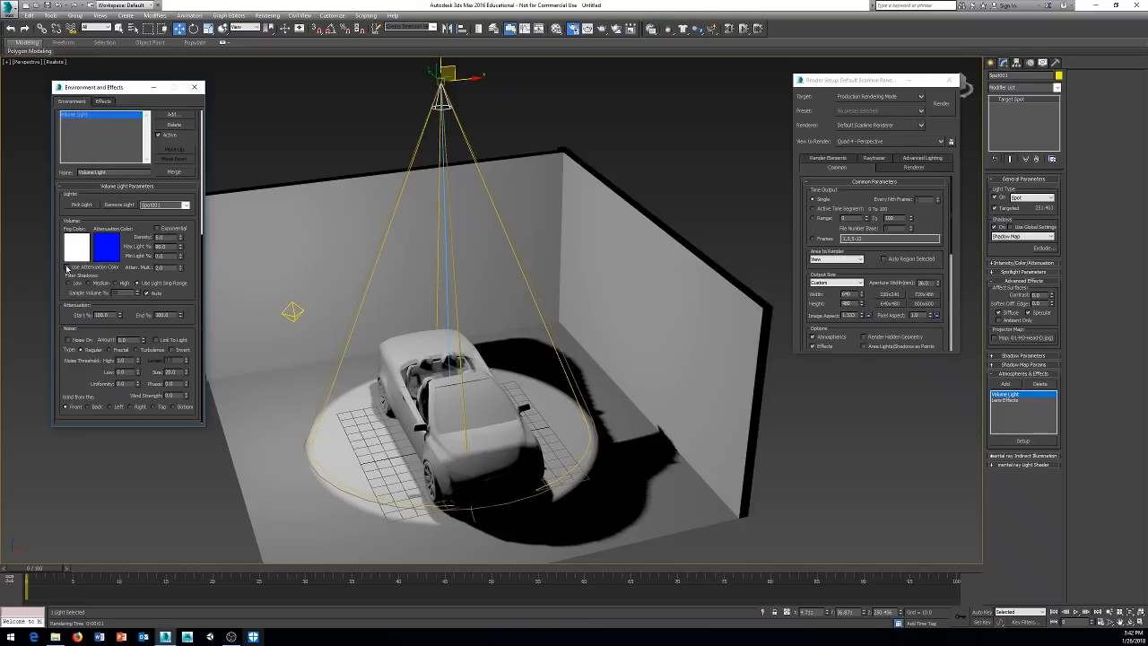
pyautogui.click(157, 228)
pyautogui.doubleClick(161, 237)
pyautogui.moveTo(165, 246); pyautogui.dragTo(141, 244)
pyautogui.write('8.5')
pyautogui.doubleClick(164, 315)
pyautogui.write('50')
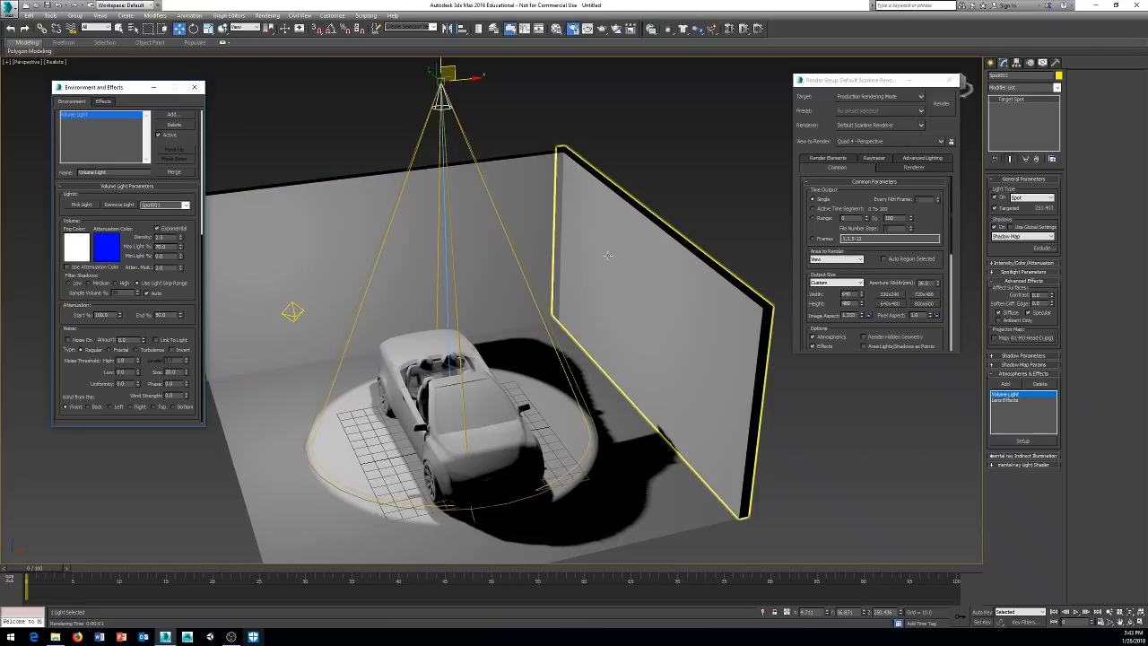
# - Render the perspective view to check the adjusted volume light, and close the render and render setup windows
pyautogui.click(942, 105)
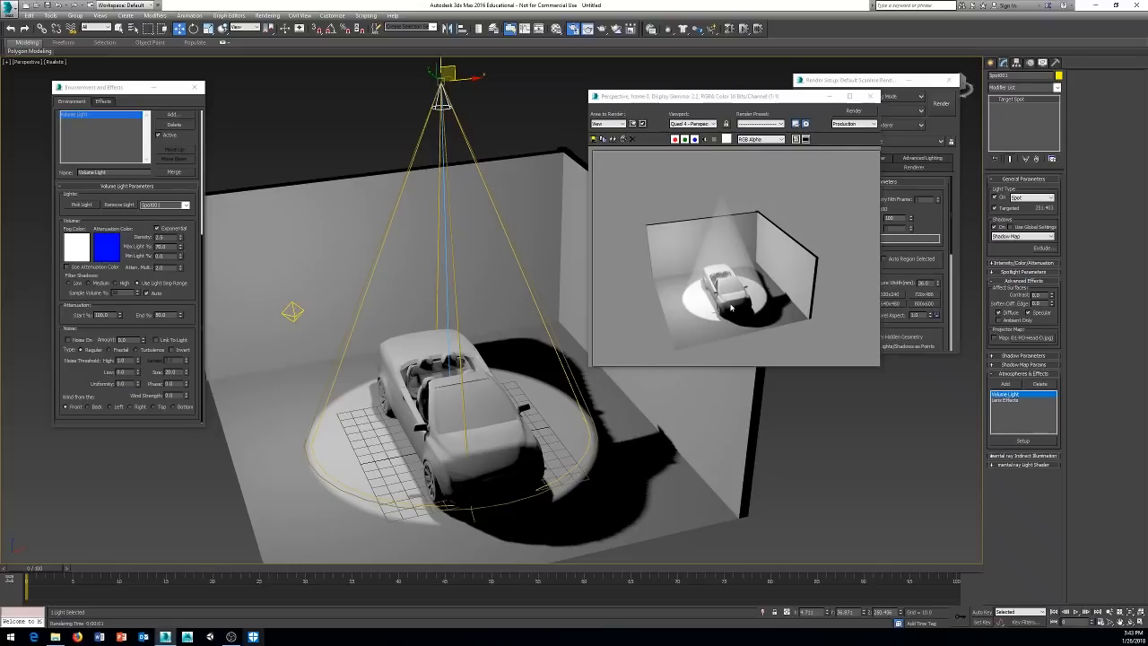
pyautogui.click(869, 96)
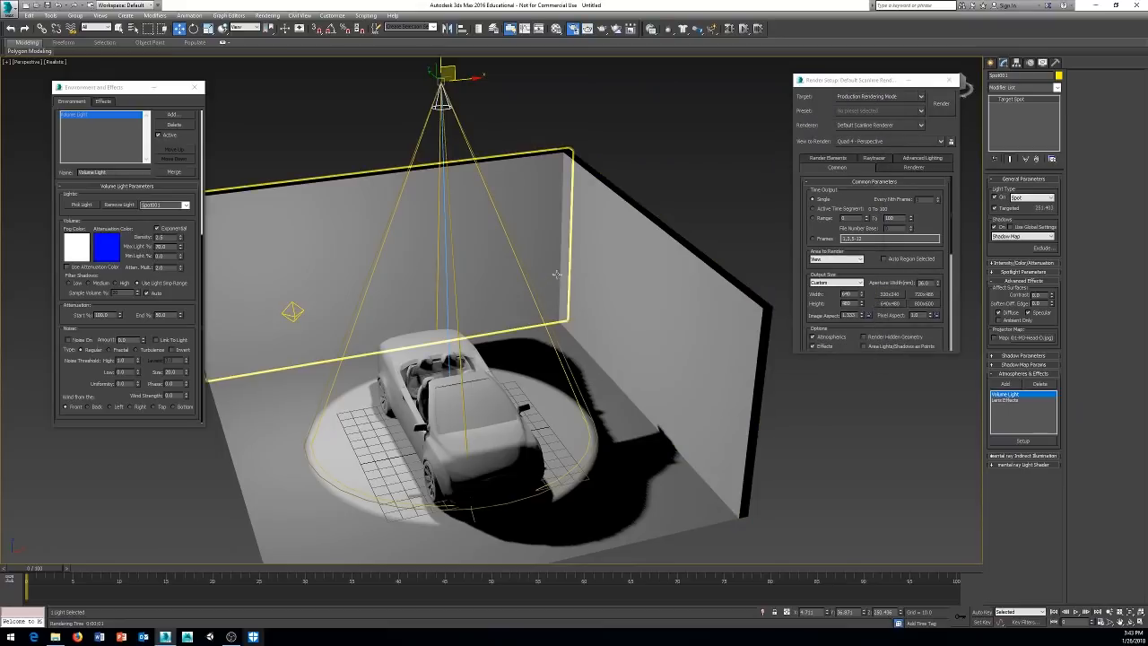
pyautogui.moveTo(558, 270); pyautogui.dragTo(529, 250, button='middle')
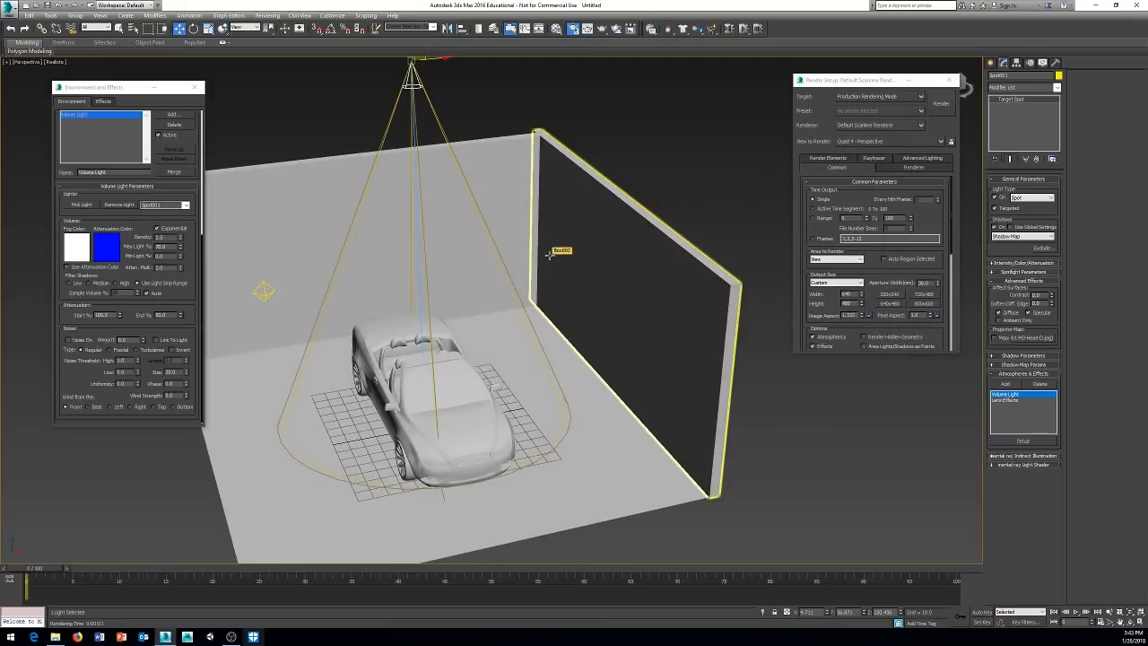
pyautogui.click(950, 79)
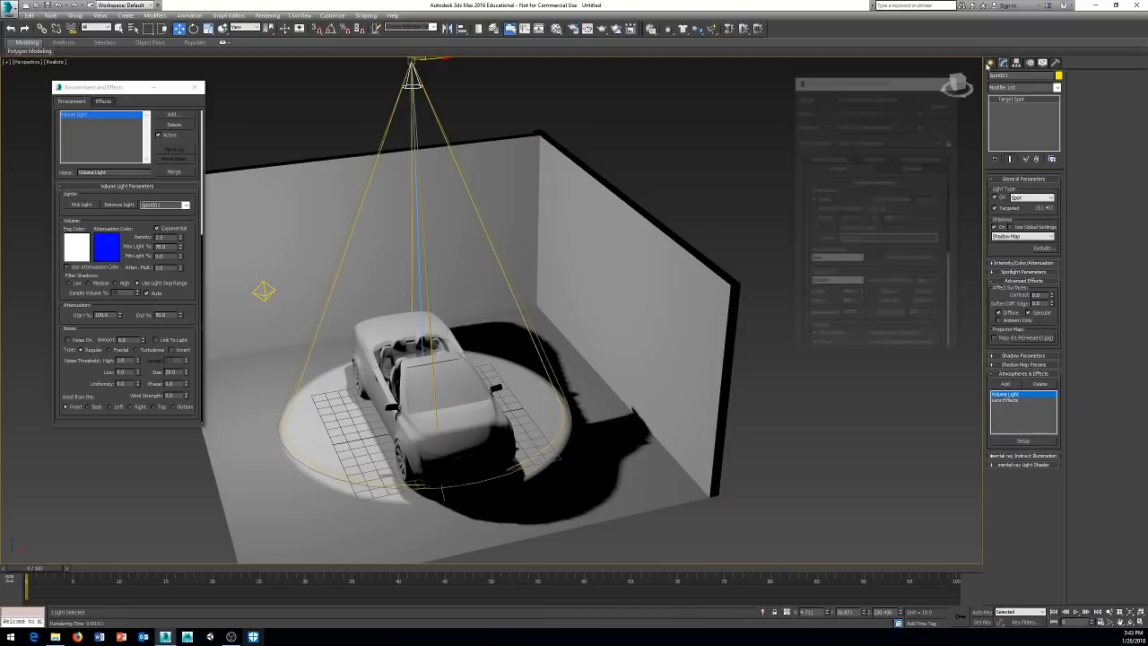
# - Create a Skylight on the floor beside the car, near the open corner of the room, and inspect its lighting
pyautogui.click(990, 63)
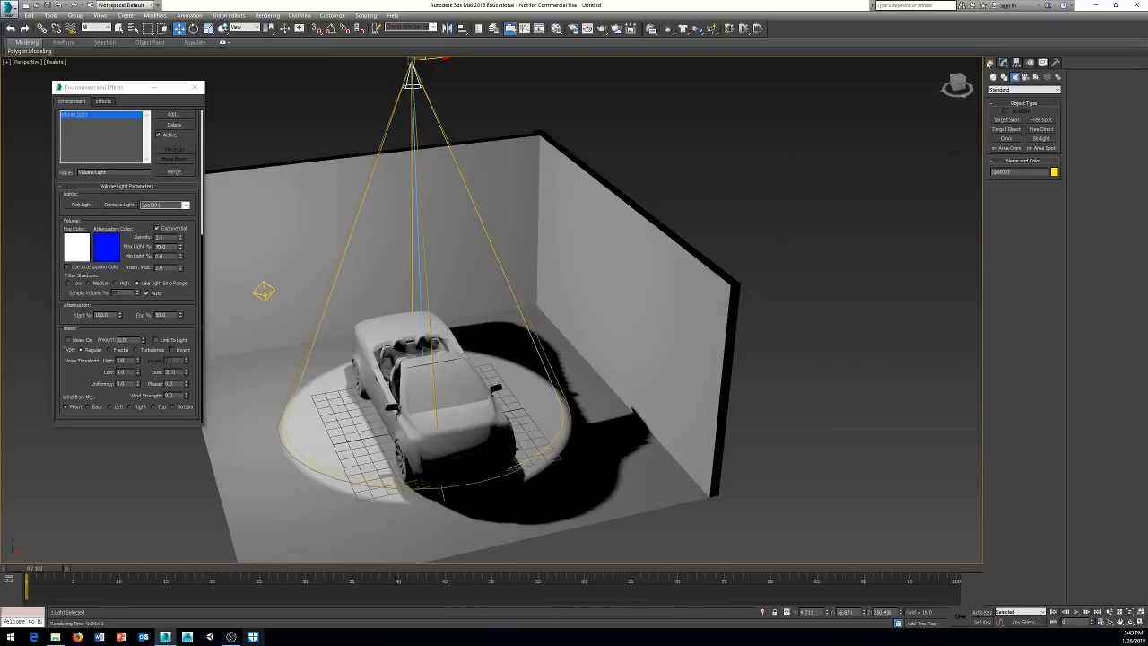
pyautogui.click(1040, 139)
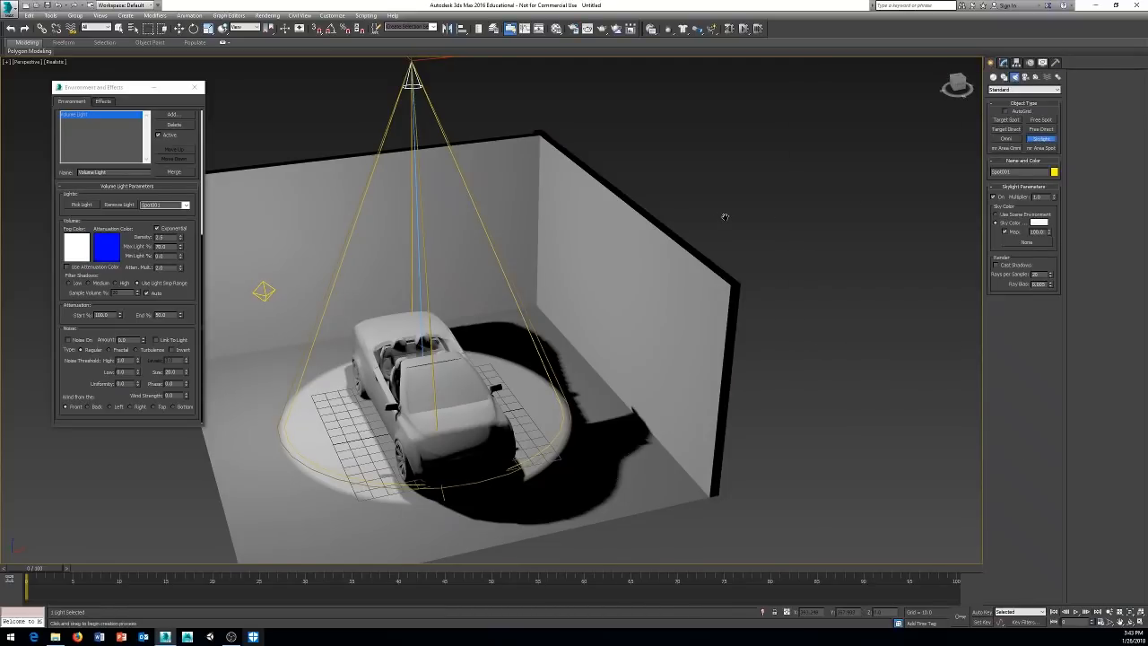
pyautogui.moveTo(723, 215); pyautogui.dragTo(835, 166, button='middle')
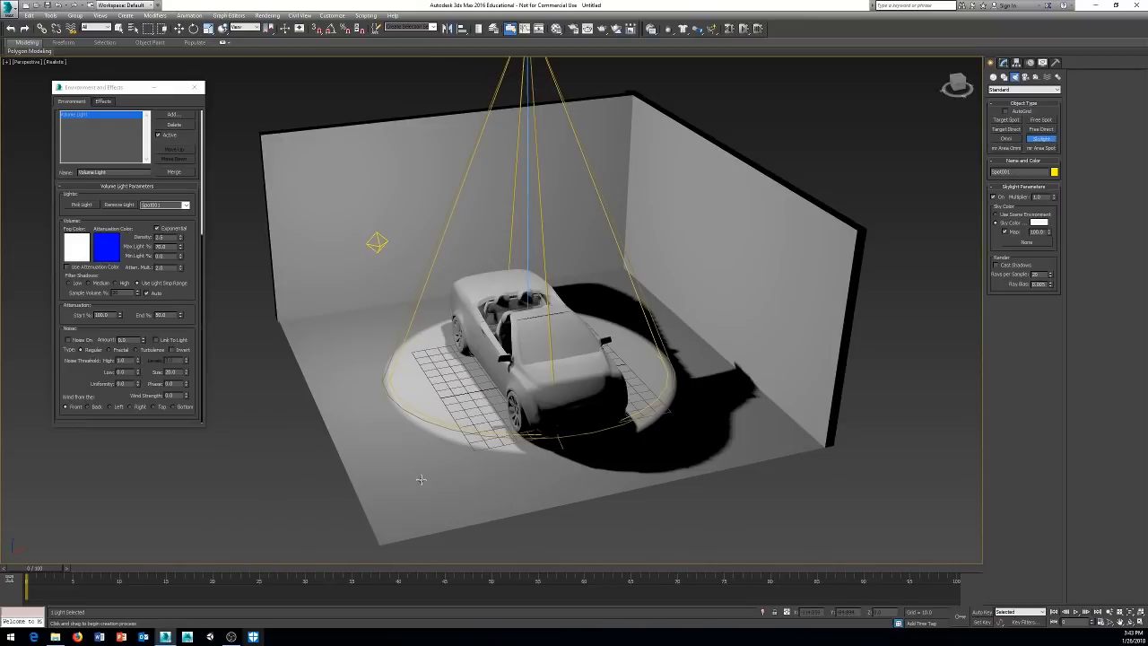
pyautogui.click(421, 478)
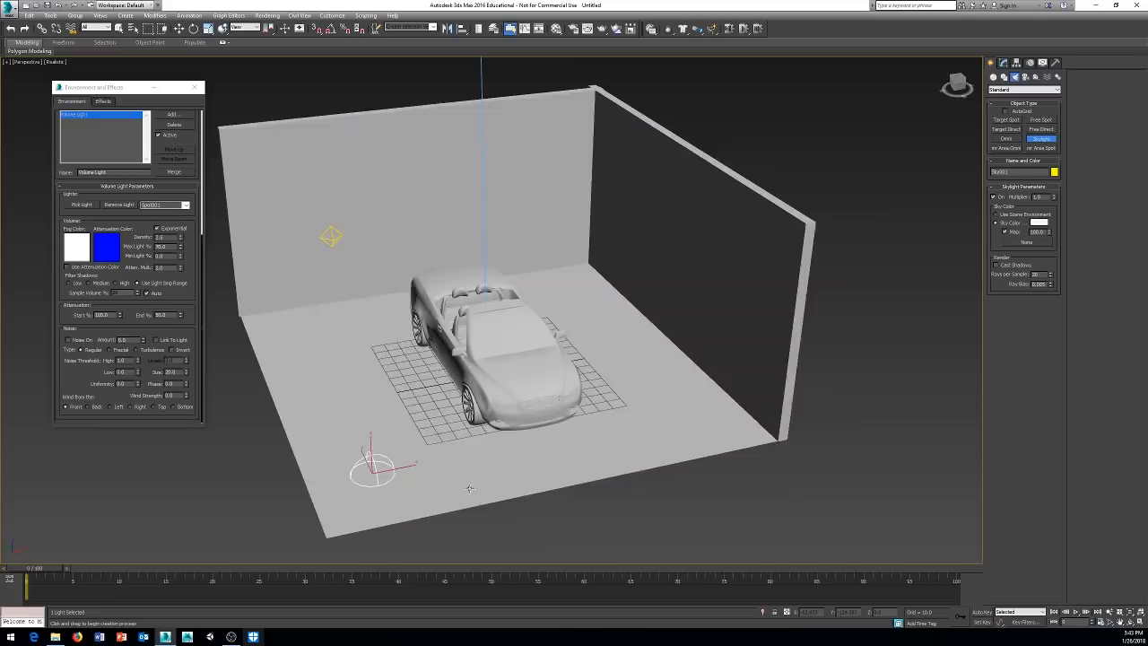
pyautogui.moveTo(514, 493)
pyautogui.keyDown('alt'); pyautogui.mouseDown(button='middle')
pyautogui.moveTo(504, 483)
pyautogui.moveTo(652, 466)
pyautogui.mouseUp(button='middle'); pyautogui.keyUp('alt')
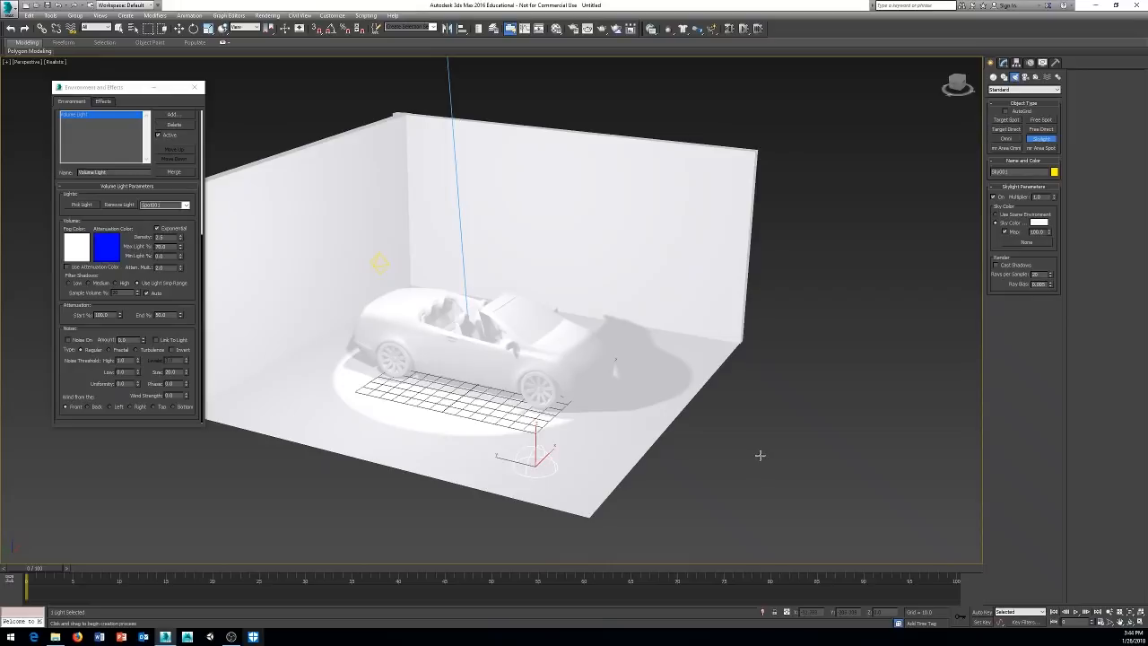
pyautogui.keyDown('alt'); pyautogui.moveTo(759, 454); pyautogui.dragTo(717, 432, button='middle'); pyautogui.keyUp('alt')
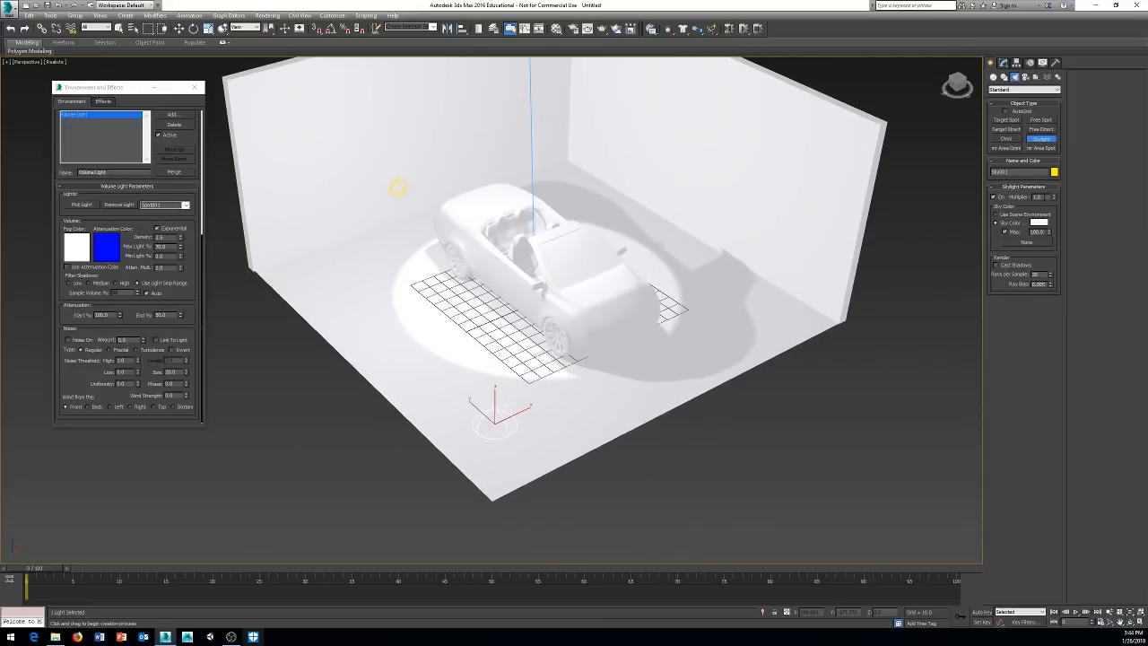
# - Set the skylight's multiplier to 0.25 and turn on Cast Shadows
pyautogui.doubleClick(1036, 196)
pyautogui.click(1002, 62)
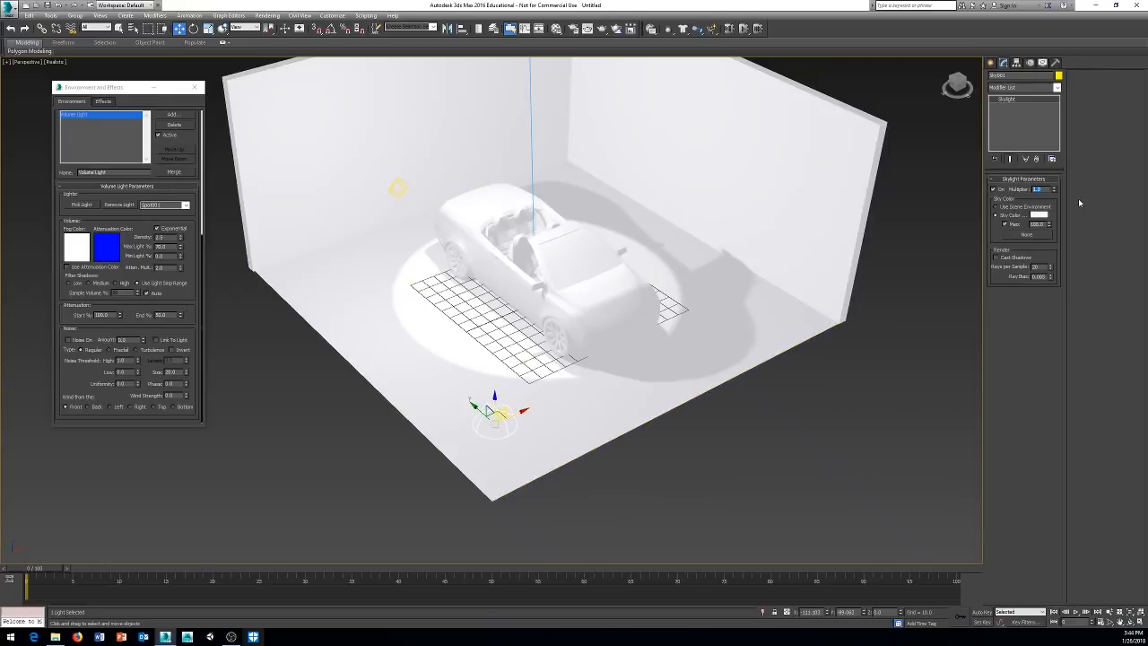
pyautogui.write('.25')
pyautogui.press('Return')
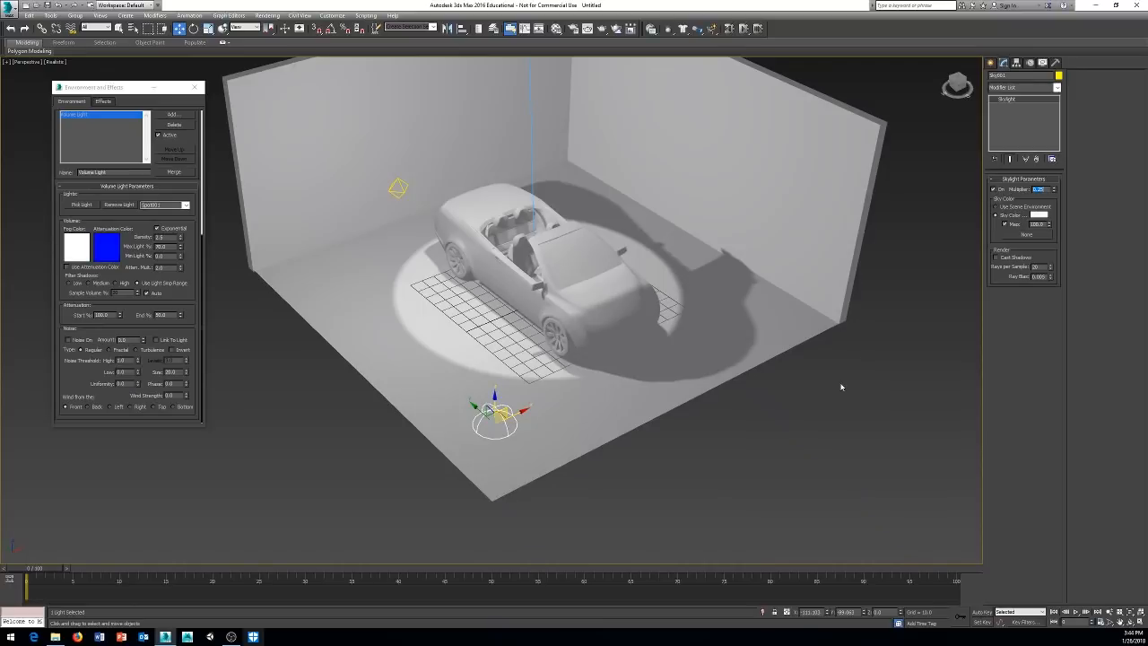
pyautogui.keyDown('alt'); pyautogui.moveTo(840, 386); pyautogui.dragTo(840, 352, button='middle'); pyautogui.keyUp('alt')
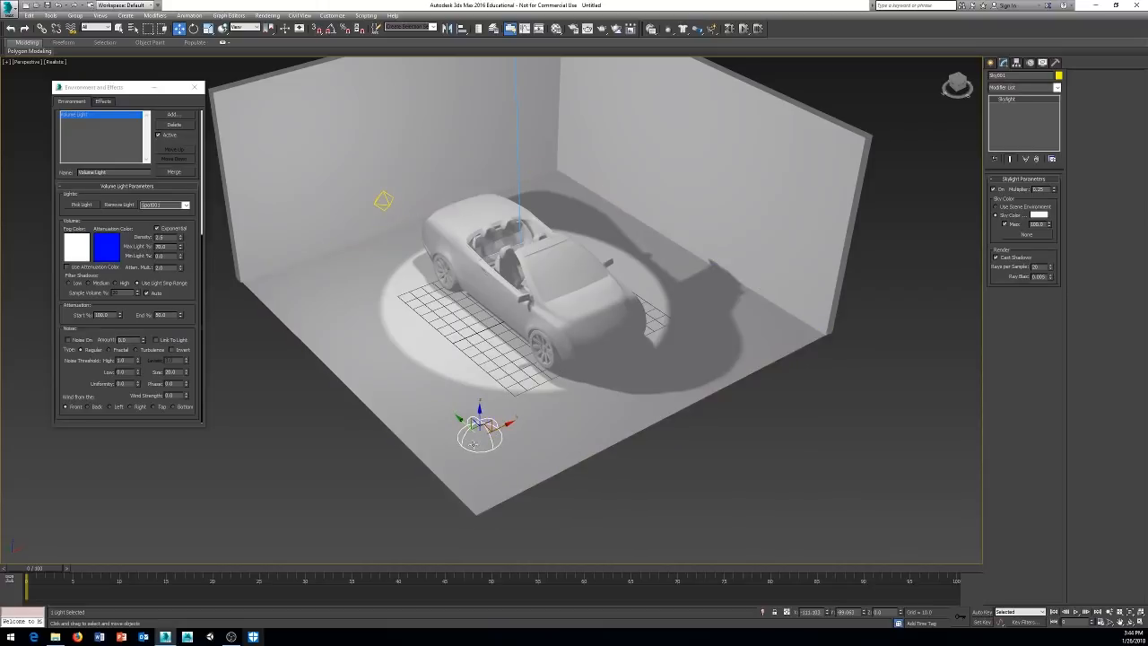
# - Render the whole room in the perspective view to check the skylight's shadows, and close the render
pyautogui.moveTo(745, 434)
pyautogui.mouseDown(button='middle')
pyautogui.moveTo(735, 451)
pyautogui.moveTo(748, 448)
pyautogui.moveTo(743, 420)
pyautogui.moveTo(761, 425)
pyautogui.mouseUp(button='middle')
pyautogui.keyDown('alt'); pyautogui.moveTo(690, 450); pyautogui.dragTo(699, 449, button='middle'); pyautogui.keyUp('alt')
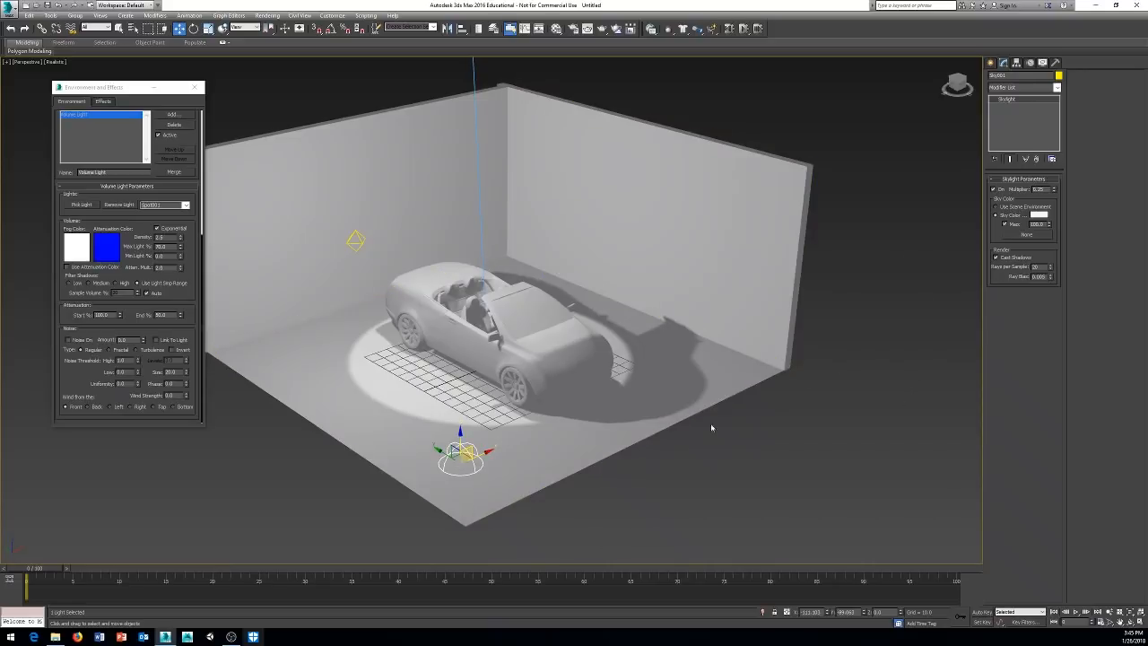
pyautogui.moveTo(722, 419); pyautogui.dragTo(760, 412, button='middle')
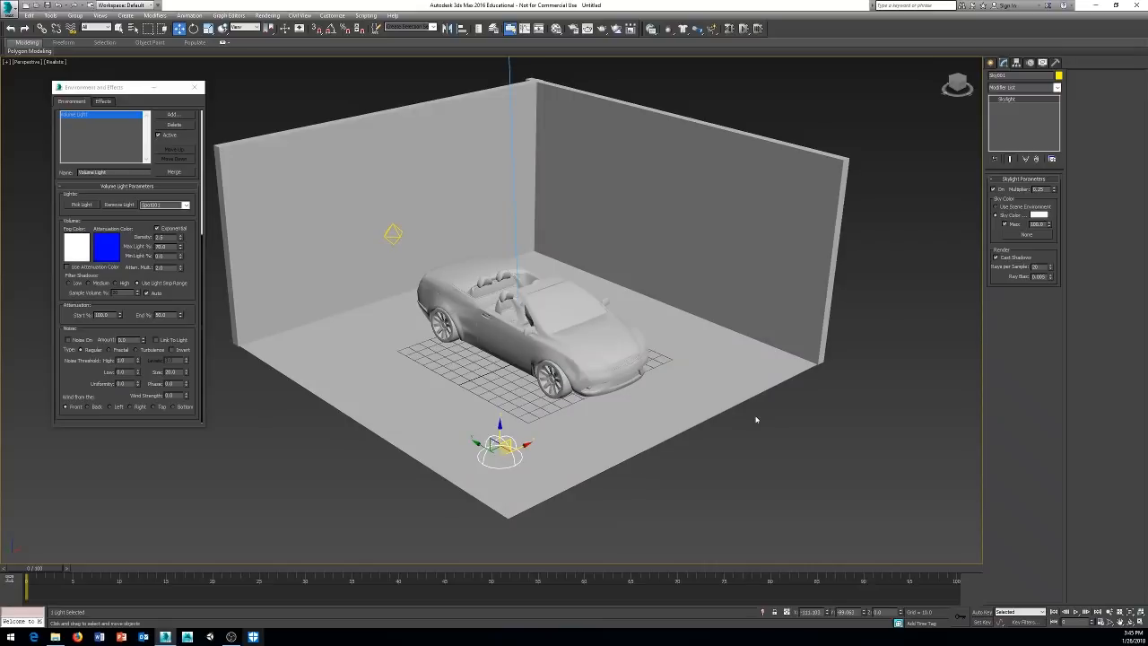
pyautogui.hotkey('shift', 'q')
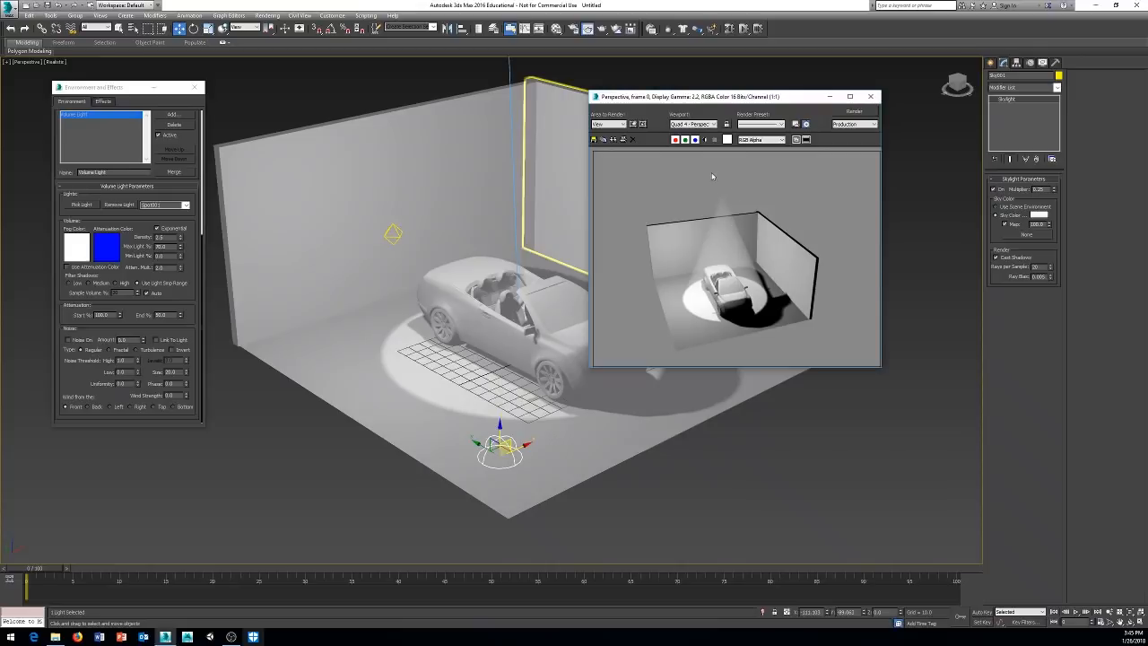
pyautogui.hotkey('shift', 'q')
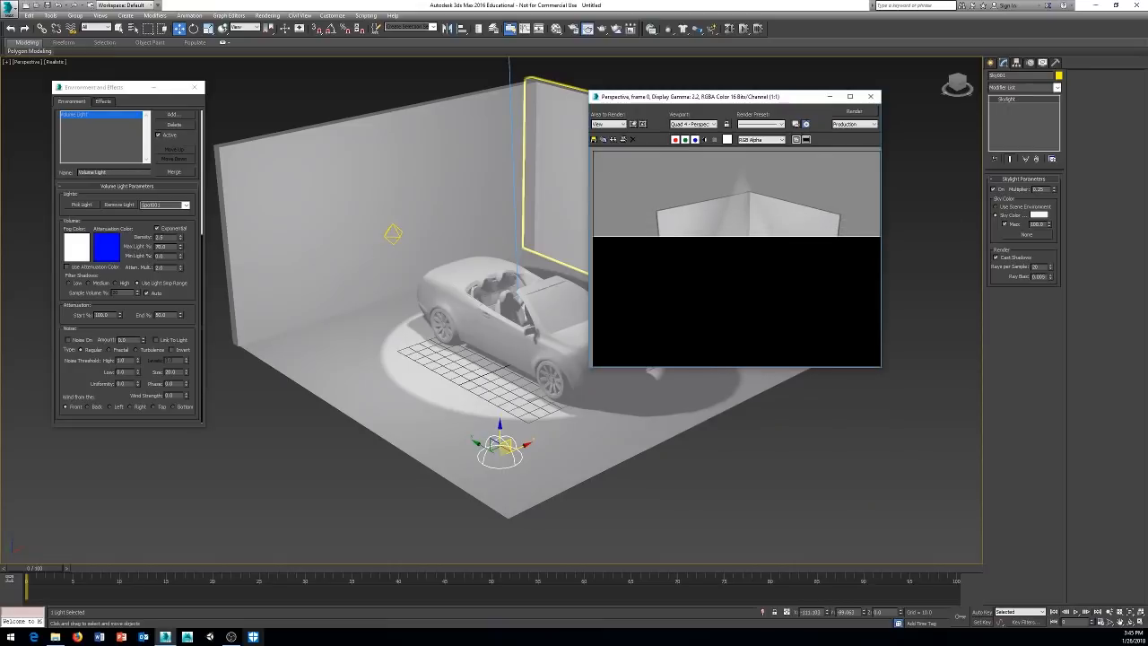
pyautogui.moveTo(0, 104); pyautogui.dragTo(286, 91)
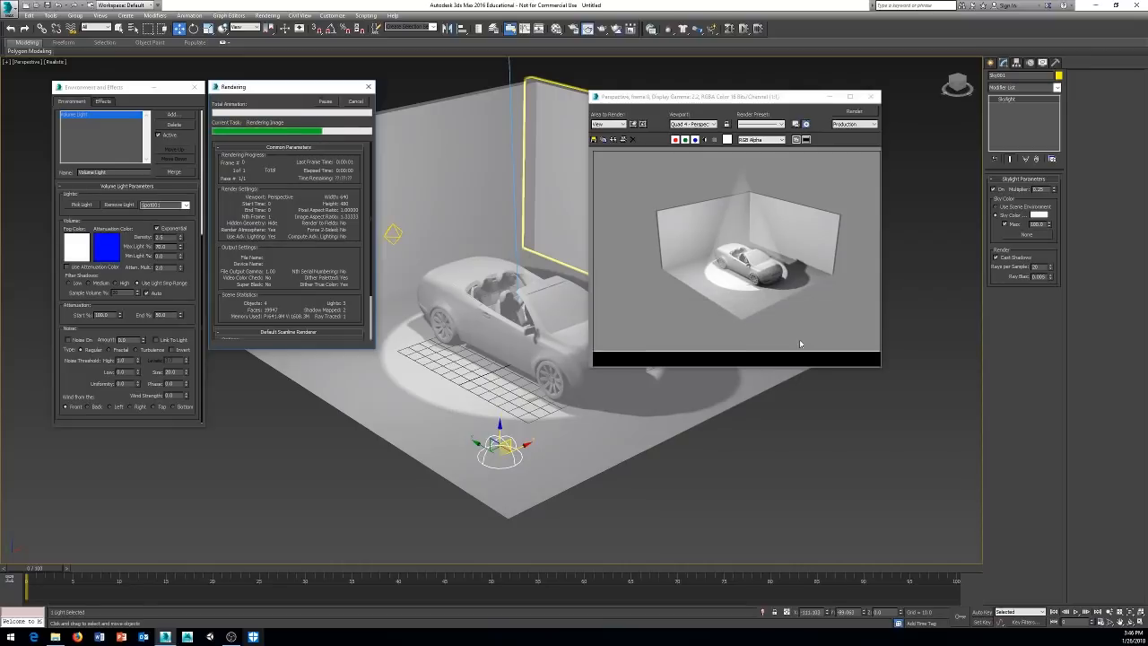
pyautogui.moveTo(774, 97); pyautogui.dragTo(741, 116)
pyautogui.click(824, 138)
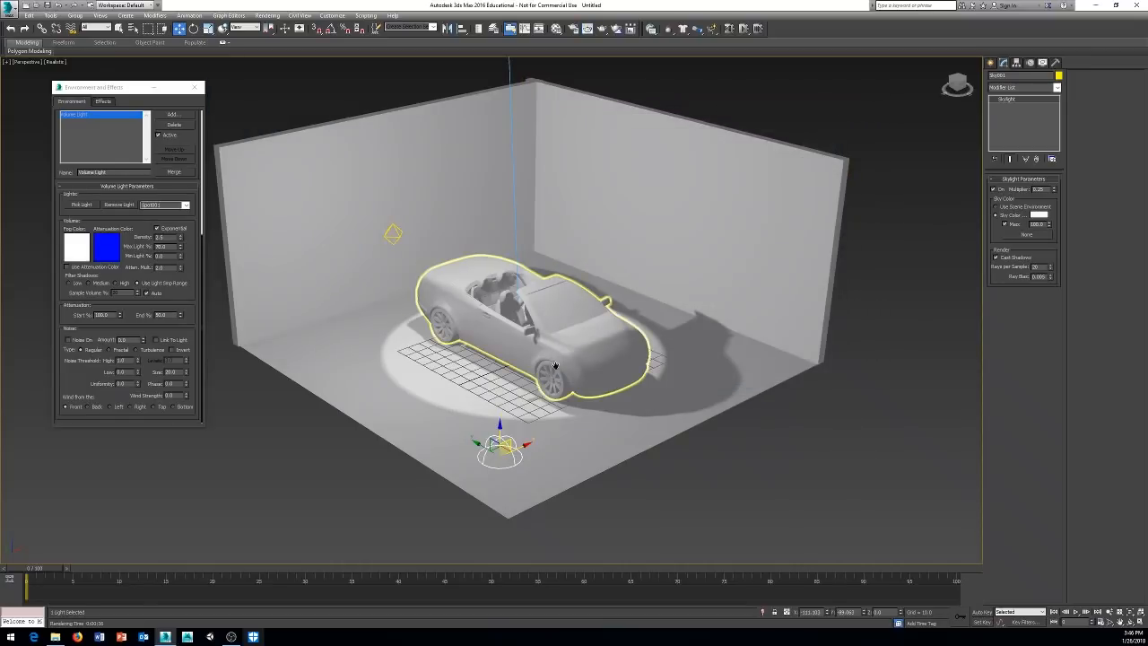
# - Render a closer perspective view of the car under the skylight and spotlight, and close the render
pyautogui.moveTo(554, 365); pyautogui.dragTo(573, 364, button='middle')
pyautogui.scroll(5, 622, 289)
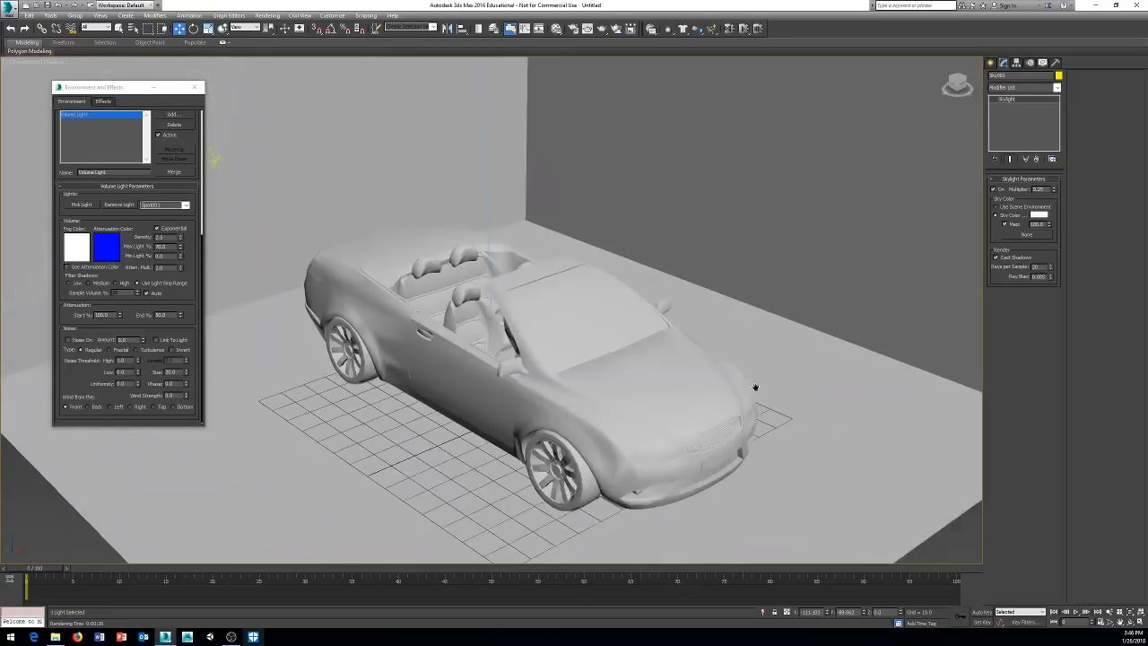
pyautogui.keyDown('alt'); pyautogui.moveTo(755, 387); pyautogui.dragTo(781, 287, button='middle'); pyautogui.keyUp('alt')
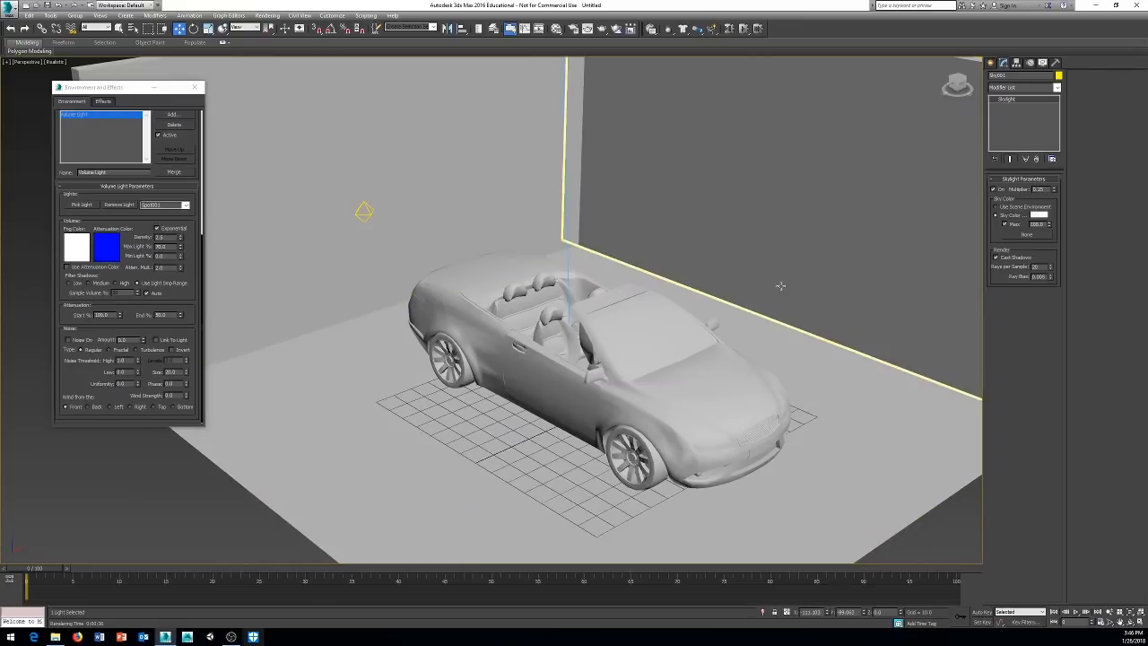
pyautogui.hotkey('shift', 'q')
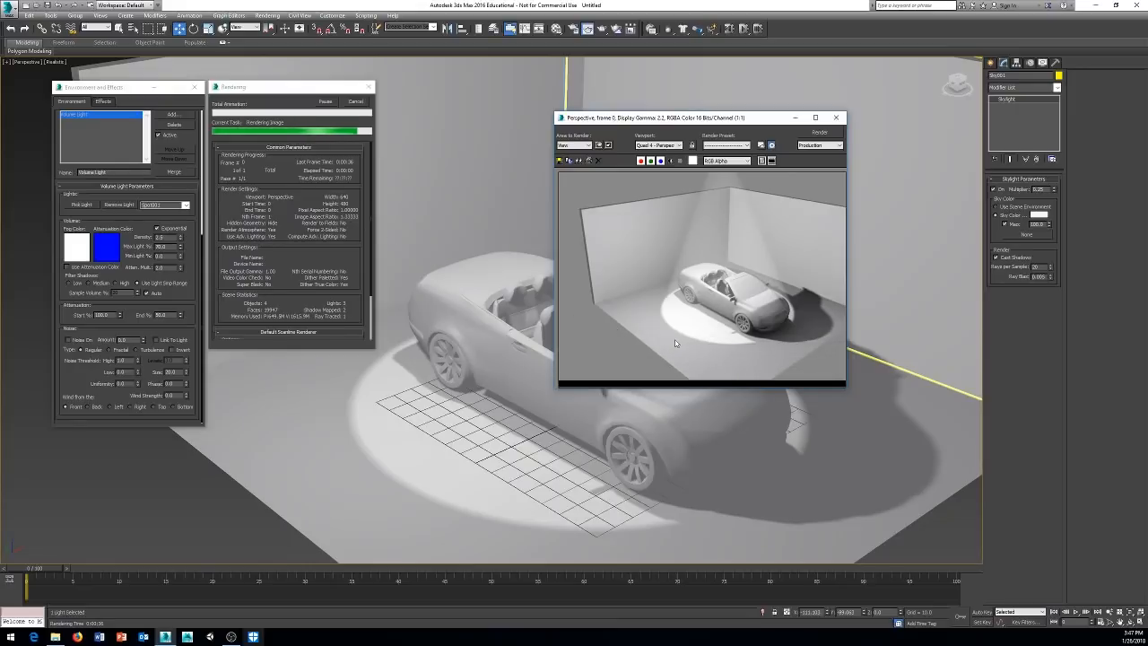
pyautogui.moveTo(700, 117); pyautogui.dragTo(557, 112)
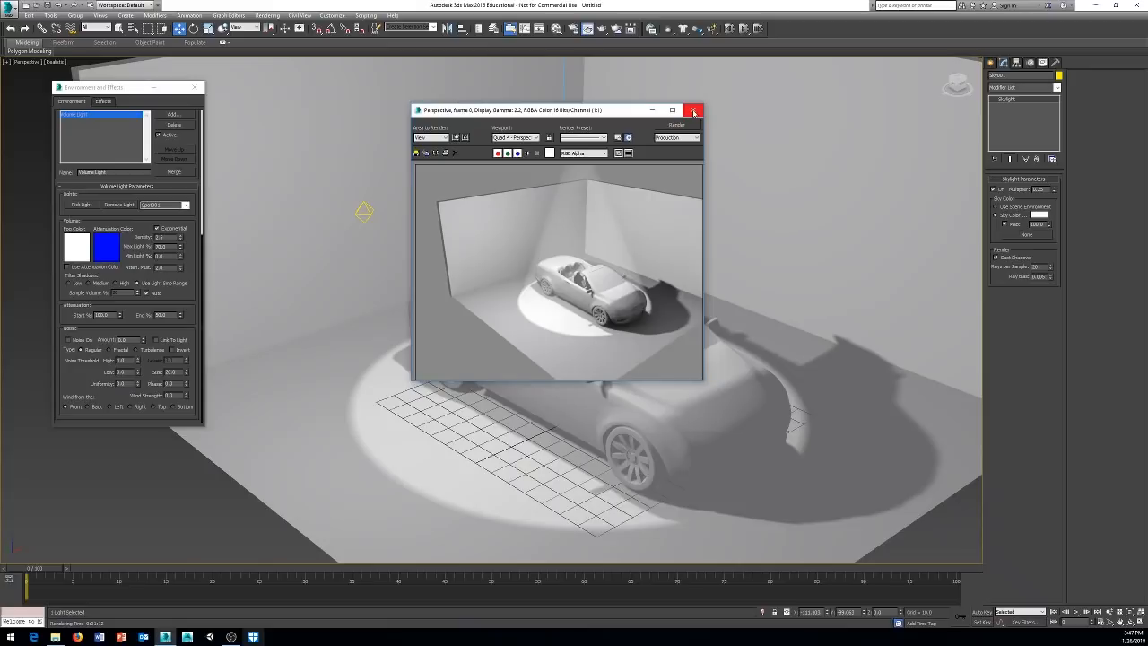
pyautogui.click(693, 111)
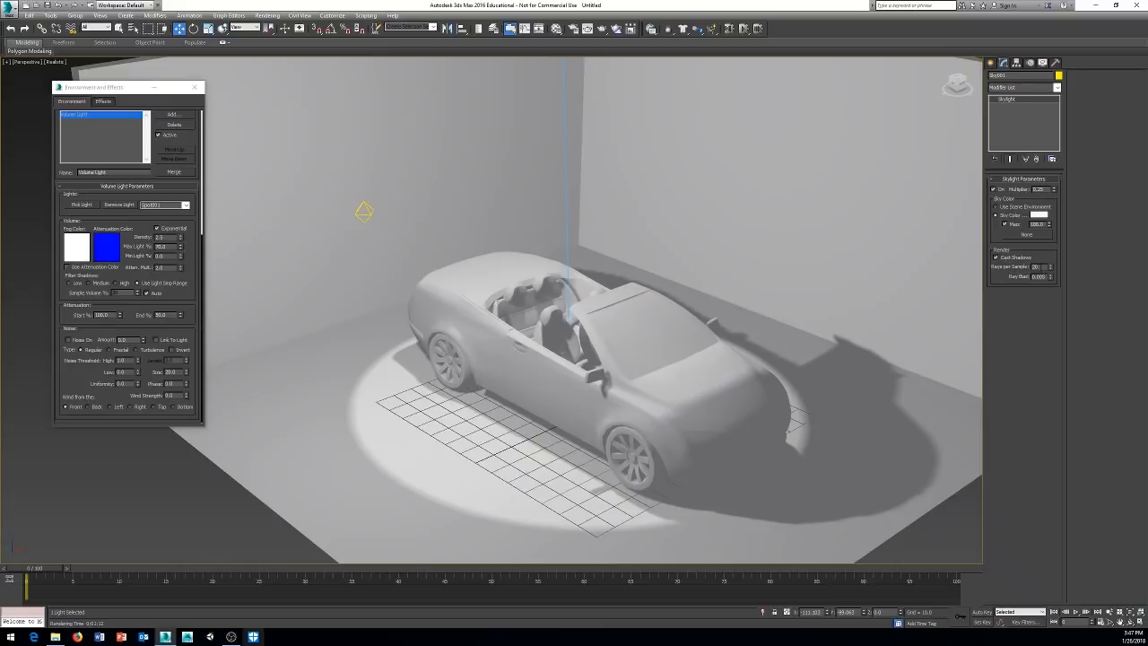
# - Set the skylight's rays per sample to 4, render the perspective view, and close the render and the render settings
pyautogui.doubleClick(1043, 267)
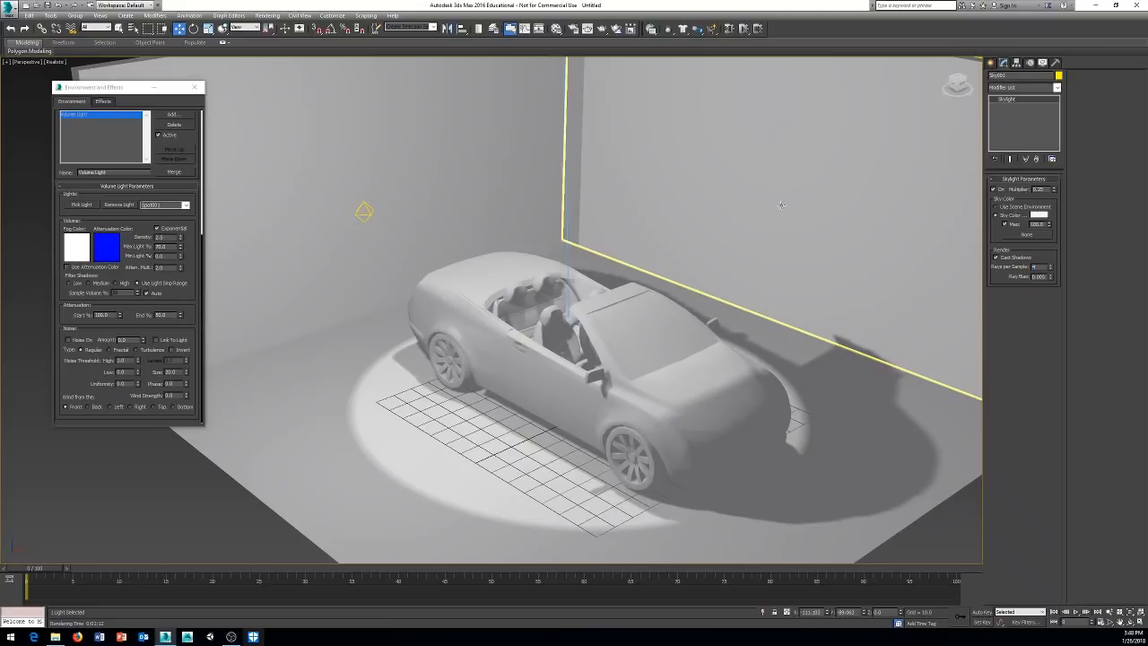
pyautogui.click(573, 29)
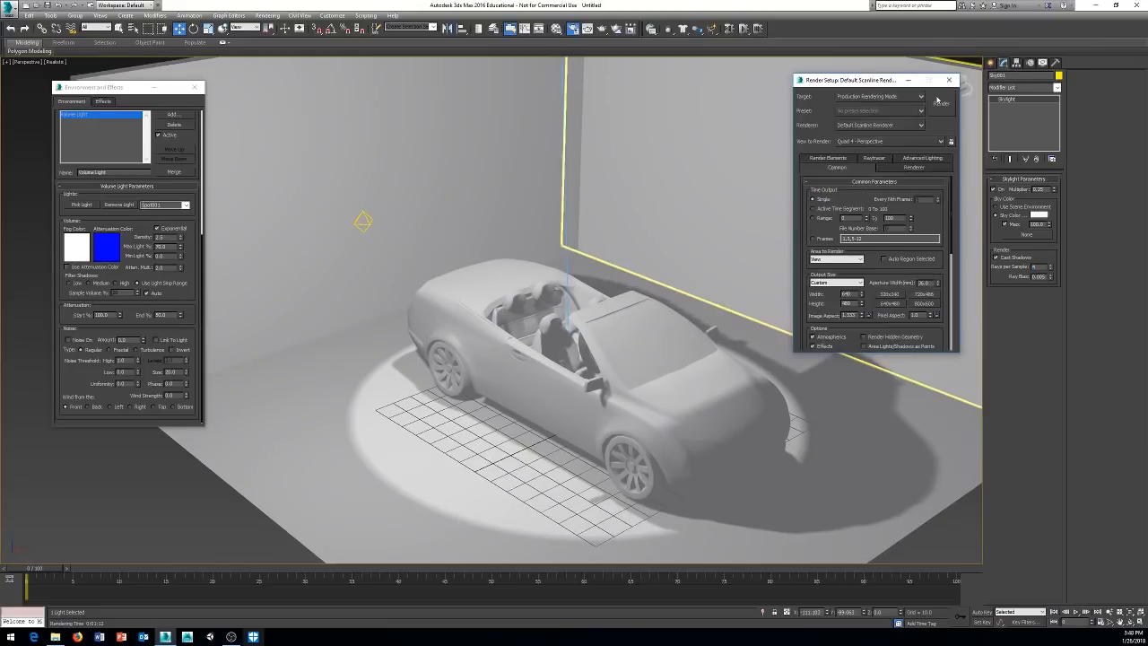
pyautogui.click(940, 104)
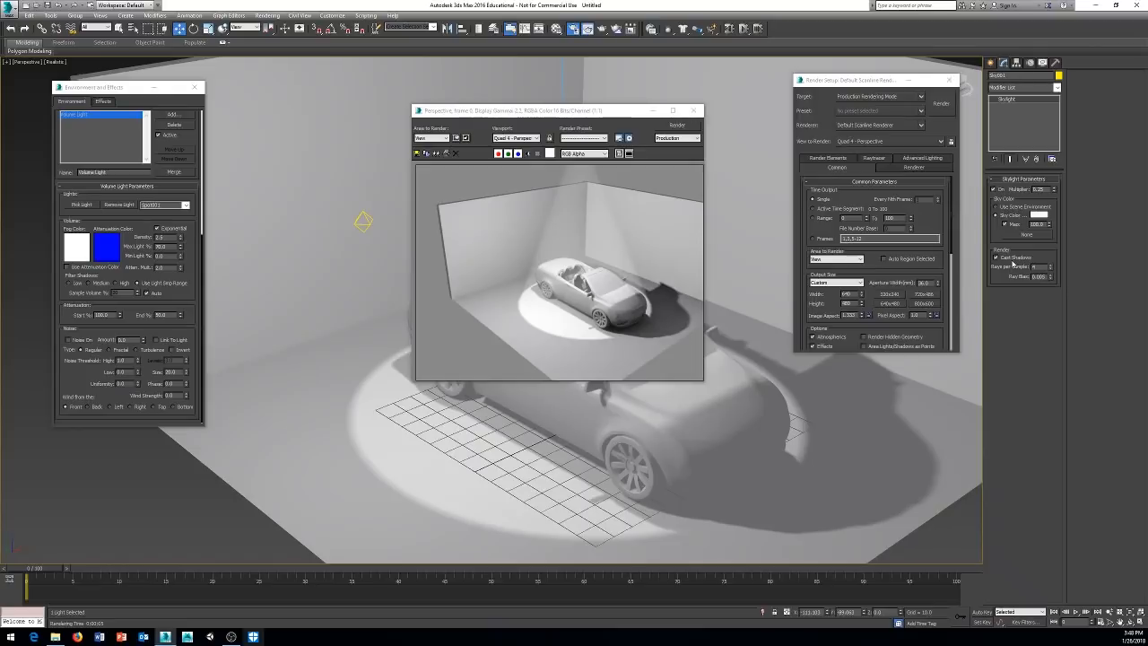
pyautogui.click(699, 115)
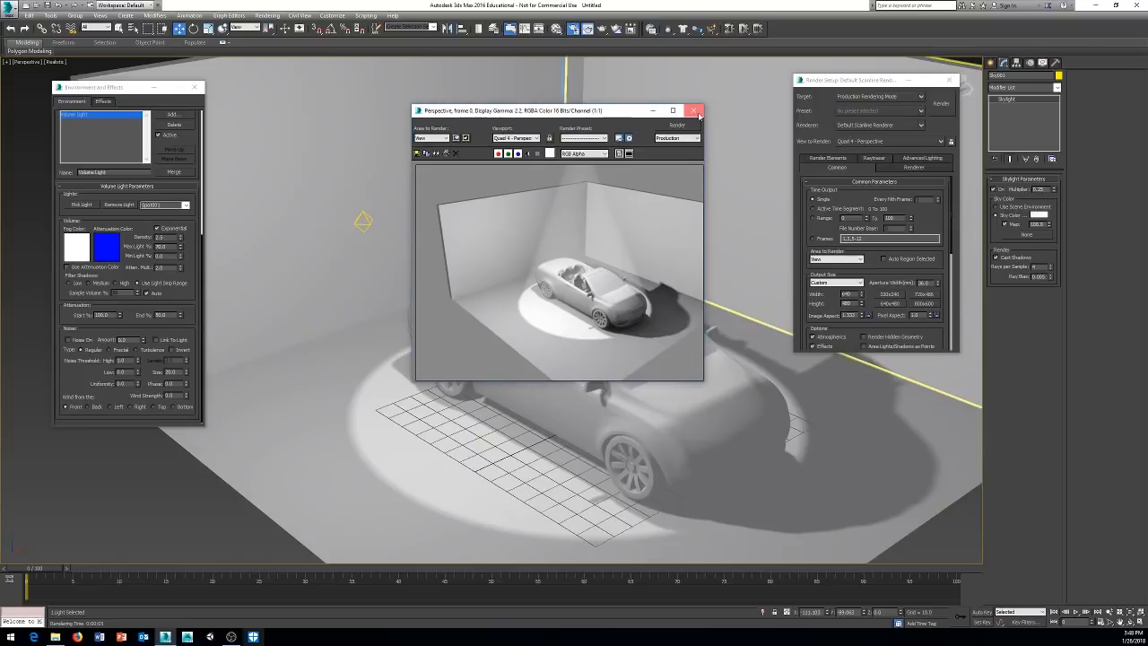
pyautogui.click(699, 115)
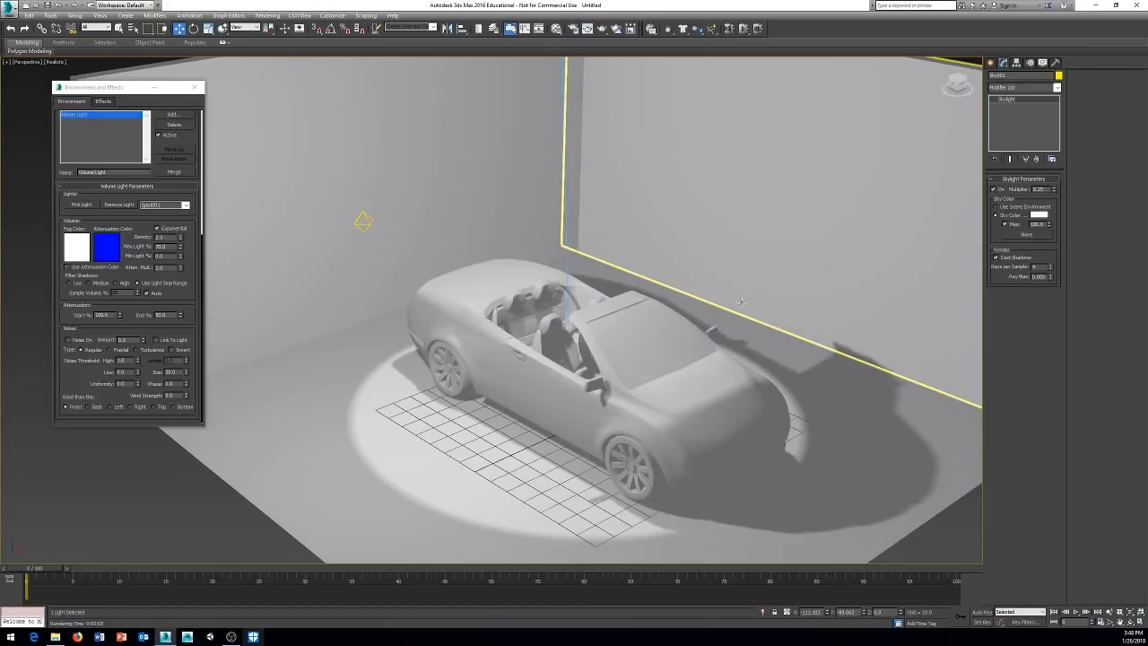
# - Select the target spot above the car and open the setup of its Lens Effects entry
pyautogui.scroll(-5, 741, 301)
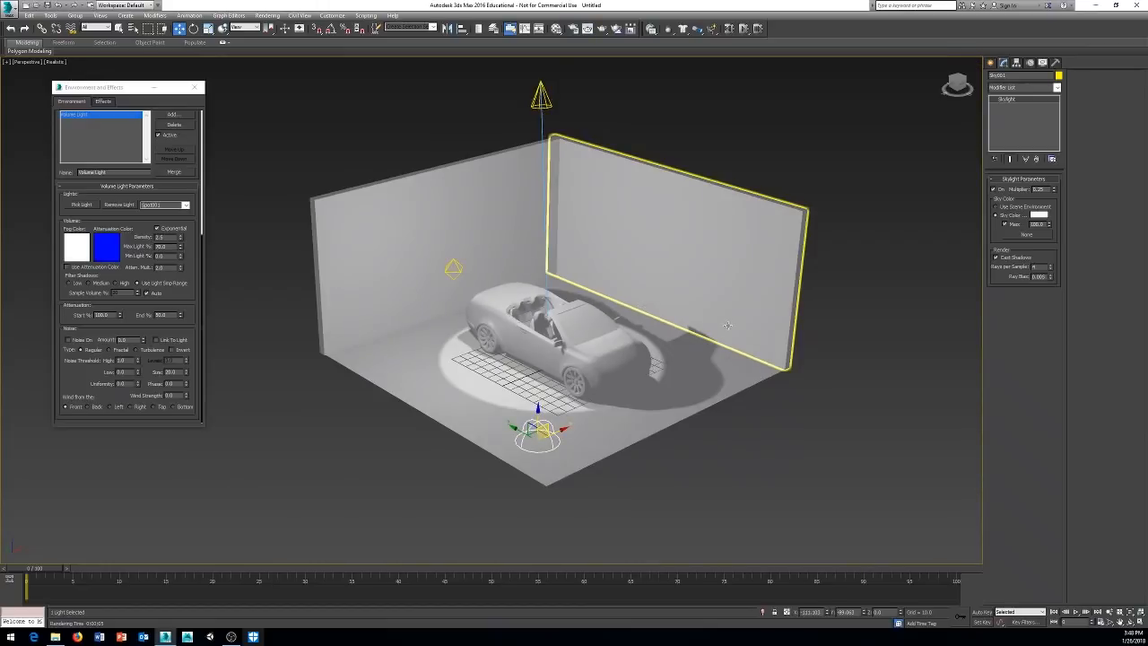
pyautogui.keyDown('alt'); pyautogui.moveTo(728, 325); pyautogui.dragTo(679, 341, button='middle'); pyautogui.keyUp('alt')
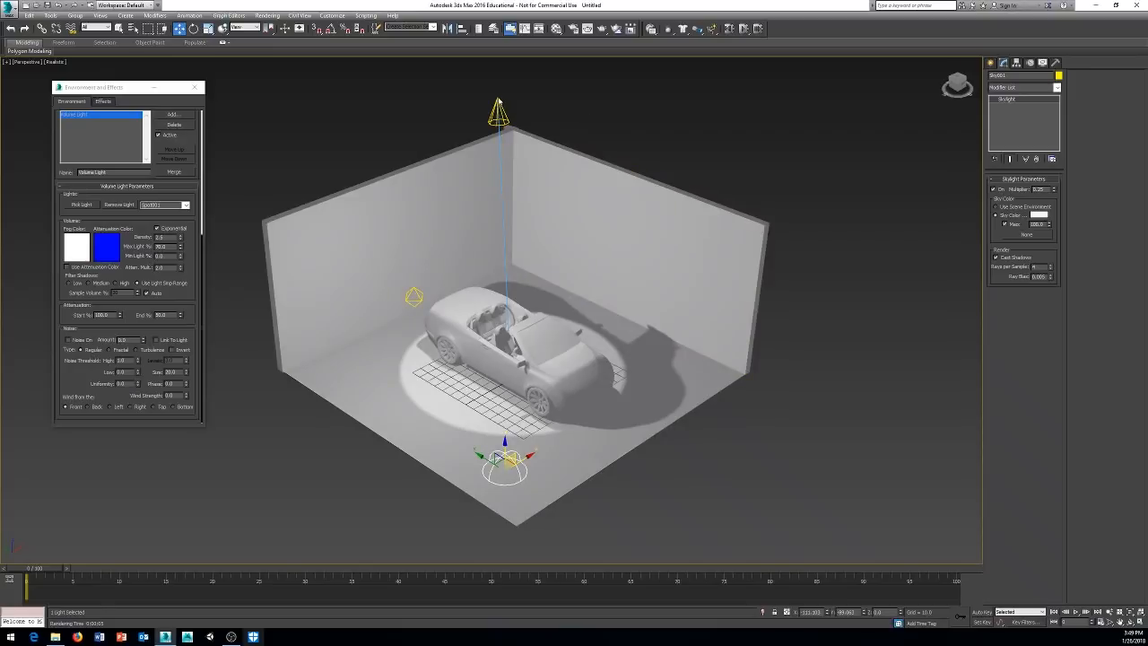
pyautogui.click(499, 100)
pyautogui.moveTo(561, 158); pyautogui.dragTo(573, 189, button='middle')
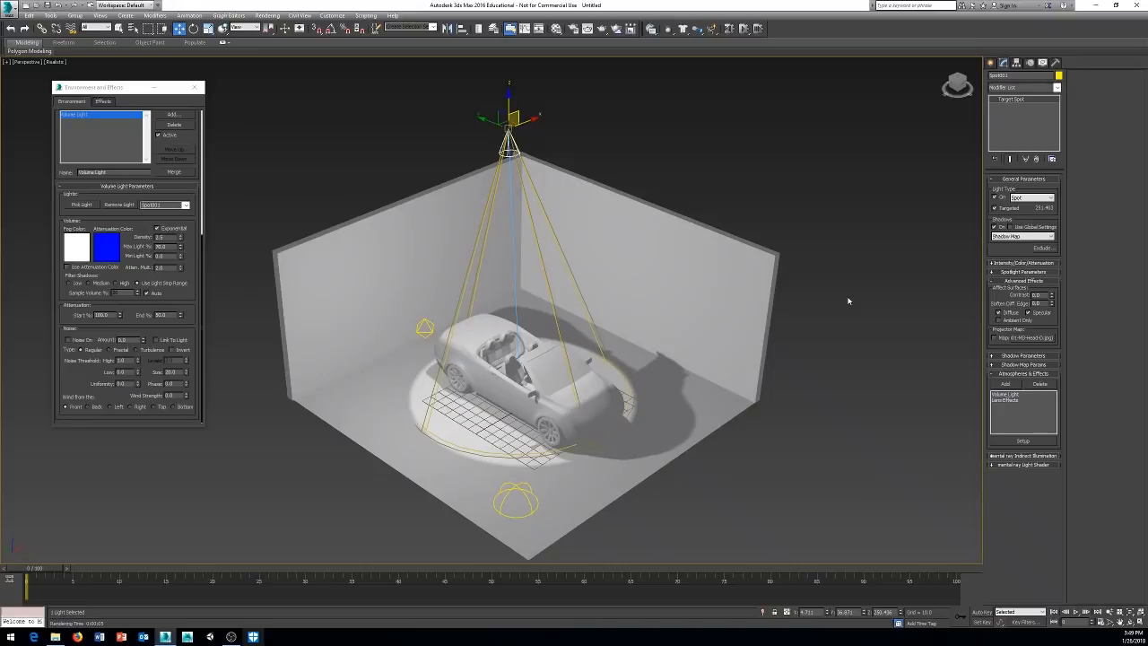
pyautogui.click(1002, 399)
pyautogui.click(1019, 441)
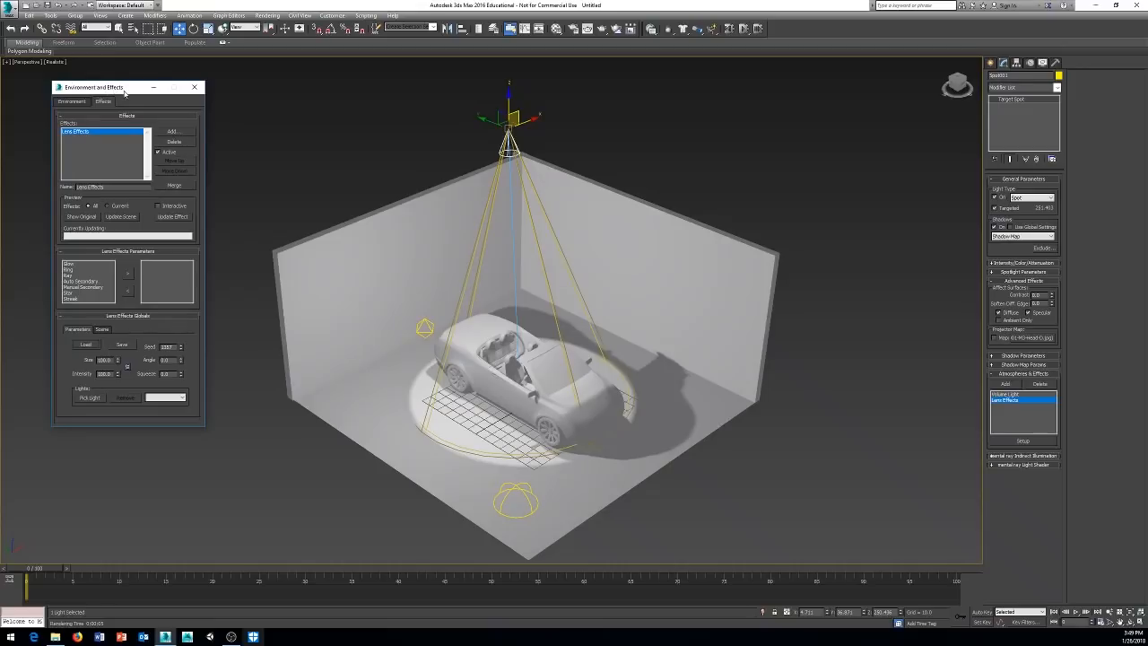
pyautogui.click(71, 101)
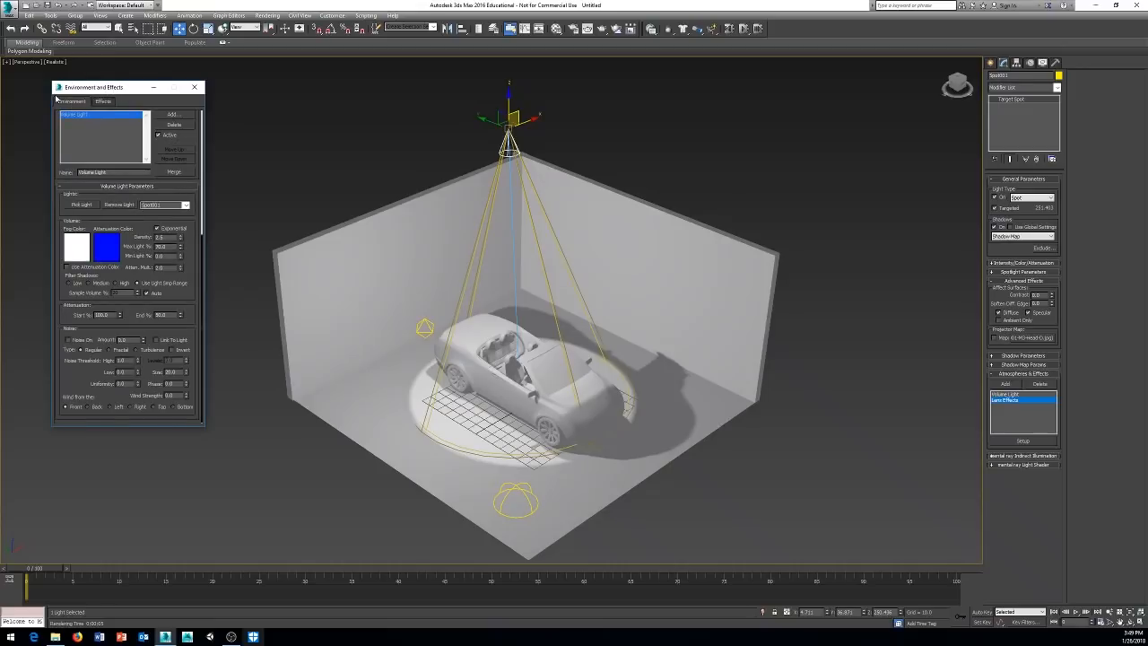
pyautogui.click(103, 102)
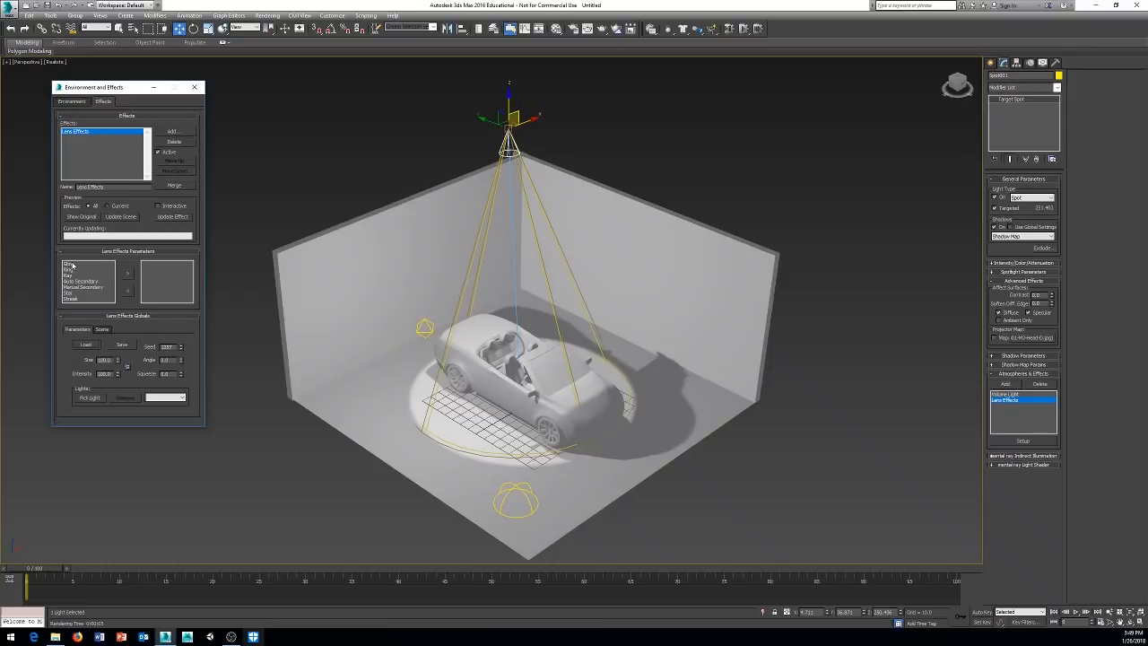
# - Add a Glow element to the spotlight's lens effects
pyautogui.click(72, 264)
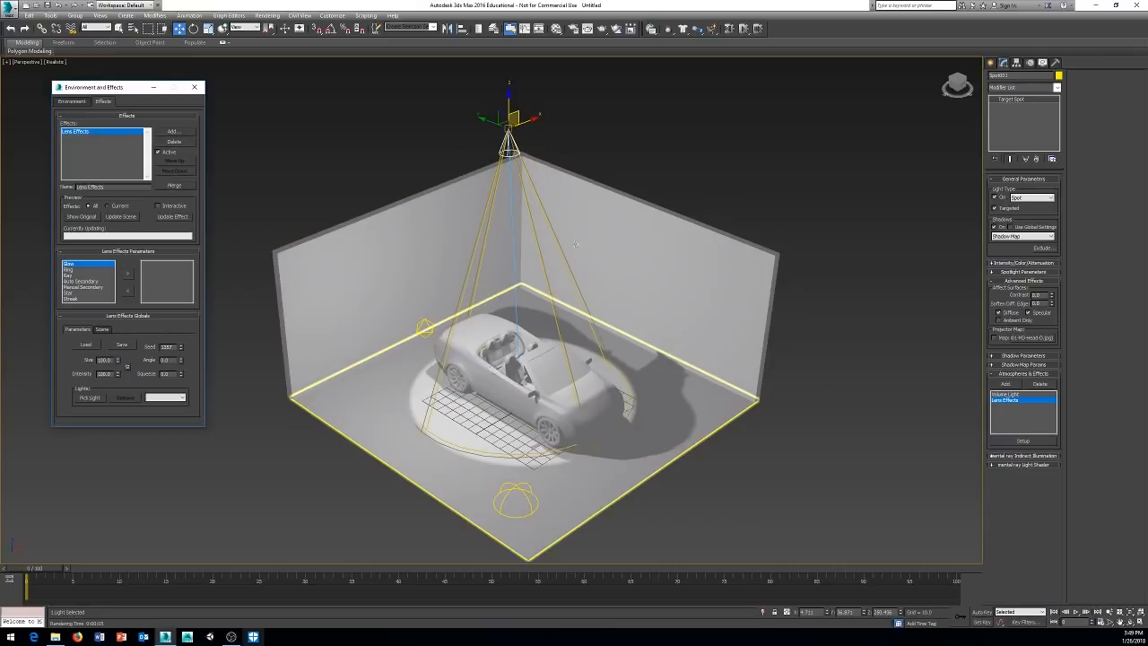
pyautogui.moveTo(558, 112); pyautogui.dragTo(556, 116, button='middle')
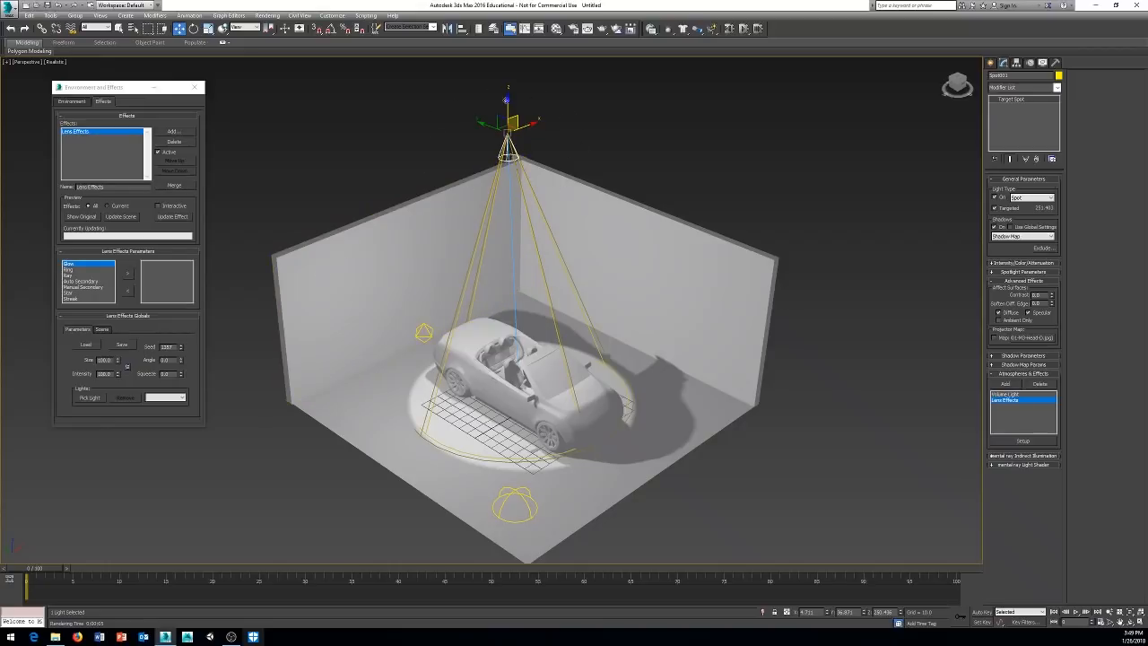
pyautogui.click(82, 265)
pyautogui.click(128, 274)
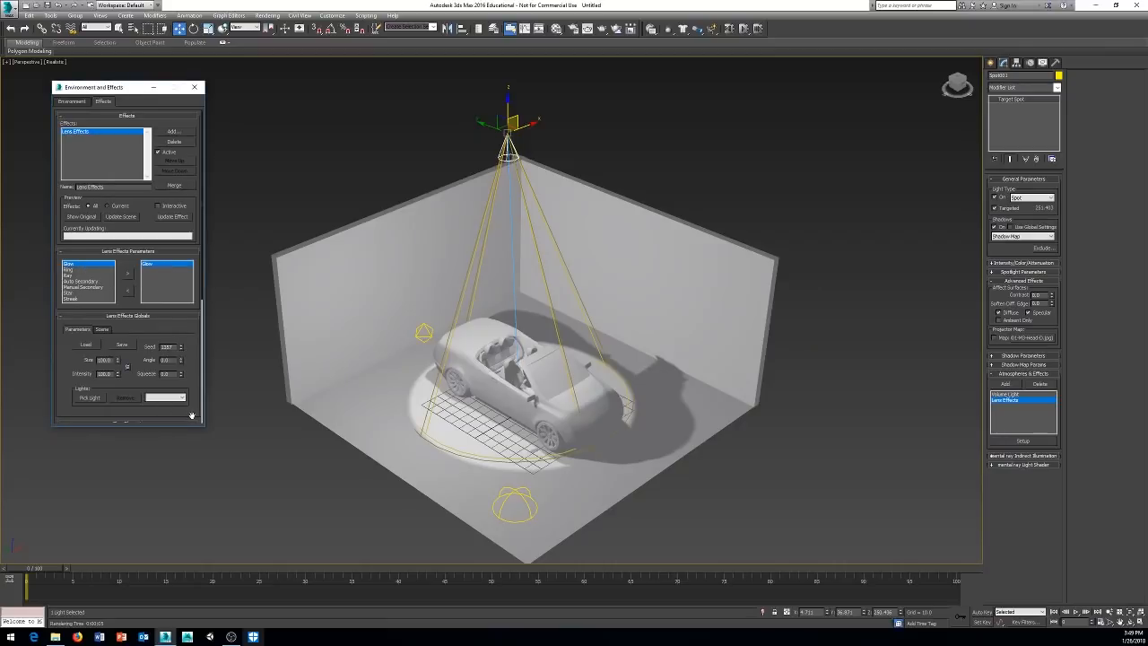
# - Choose Spot001 as the lens effects' light and set the Glow element's size to 10
pyautogui.moveTo(192, 416); pyautogui.dragTo(189, 232)
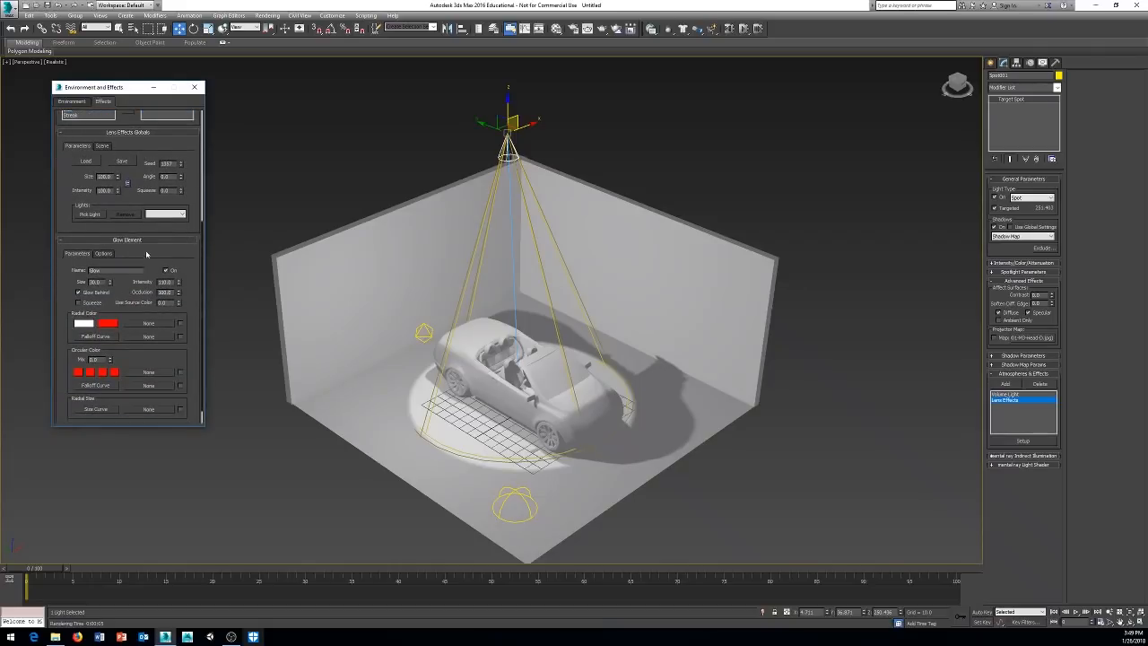
pyautogui.scroll(-1, 147, 233)
pyautogui.click(183, 195)
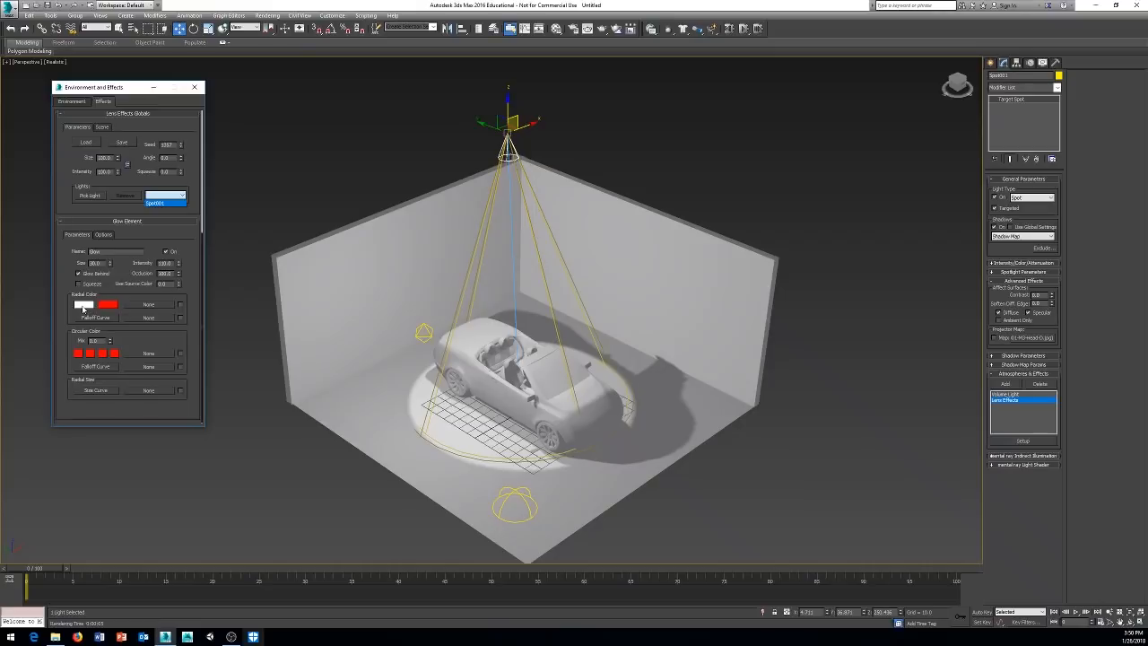
pyautogui.doubleClick(101, 265)
pyautogui.write('10')
pyautogui.press('Return')
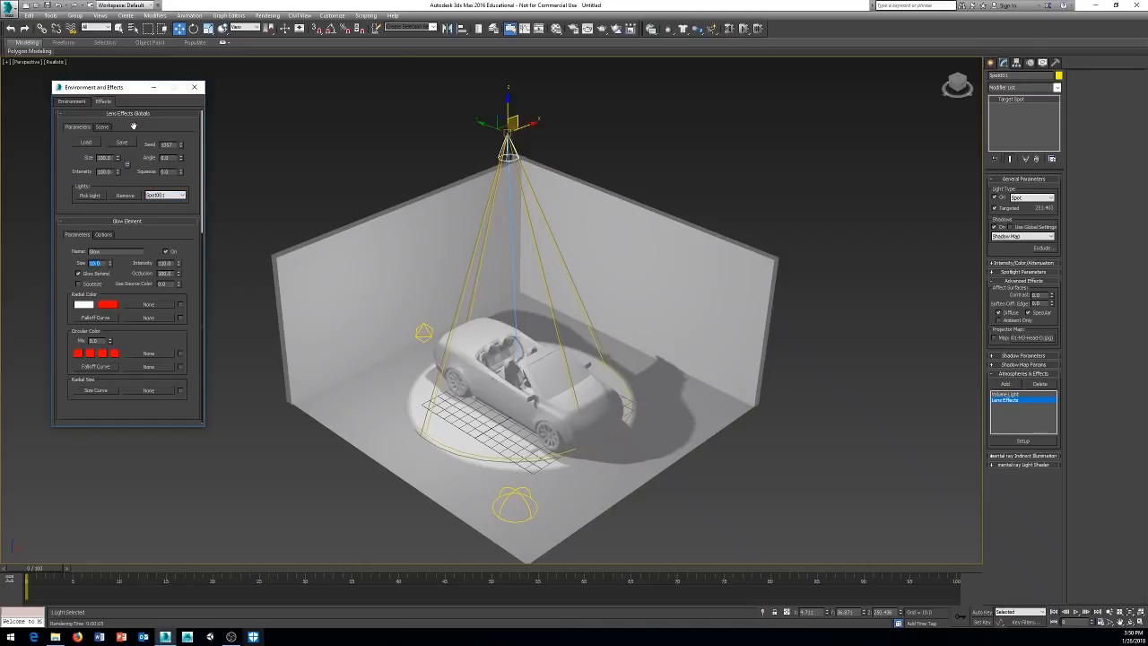
# - Delete the skylight near the open corner of the room
pyautogui.moveTo(130, 88); pyautogui.dragTo(99, 88)
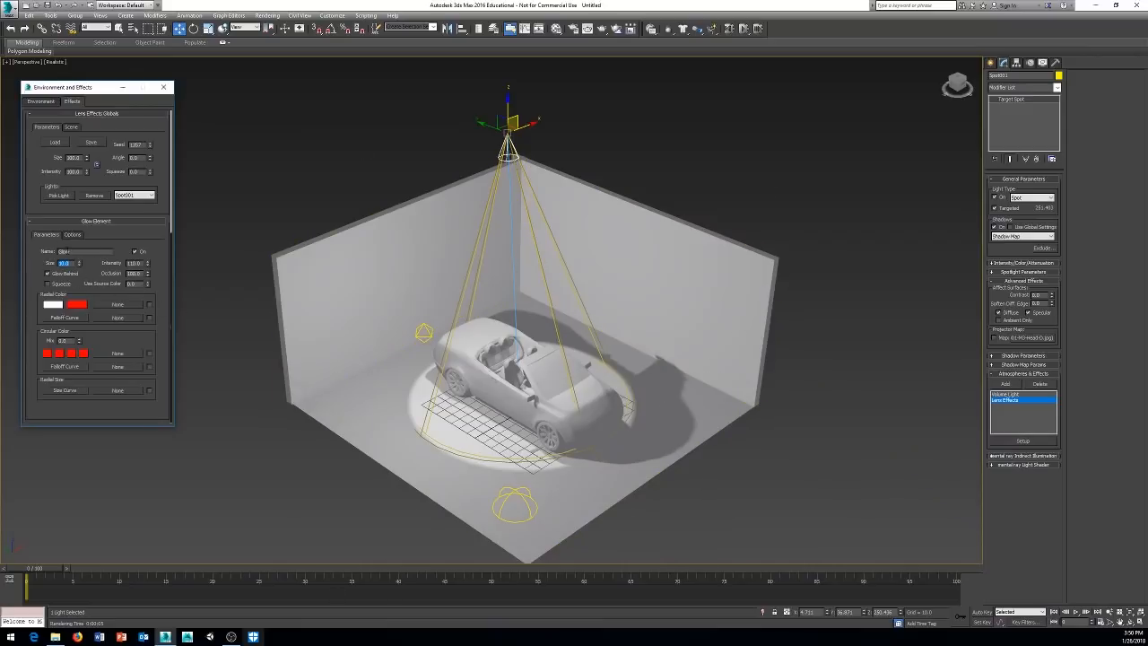
pyautogui.click(525, 500)
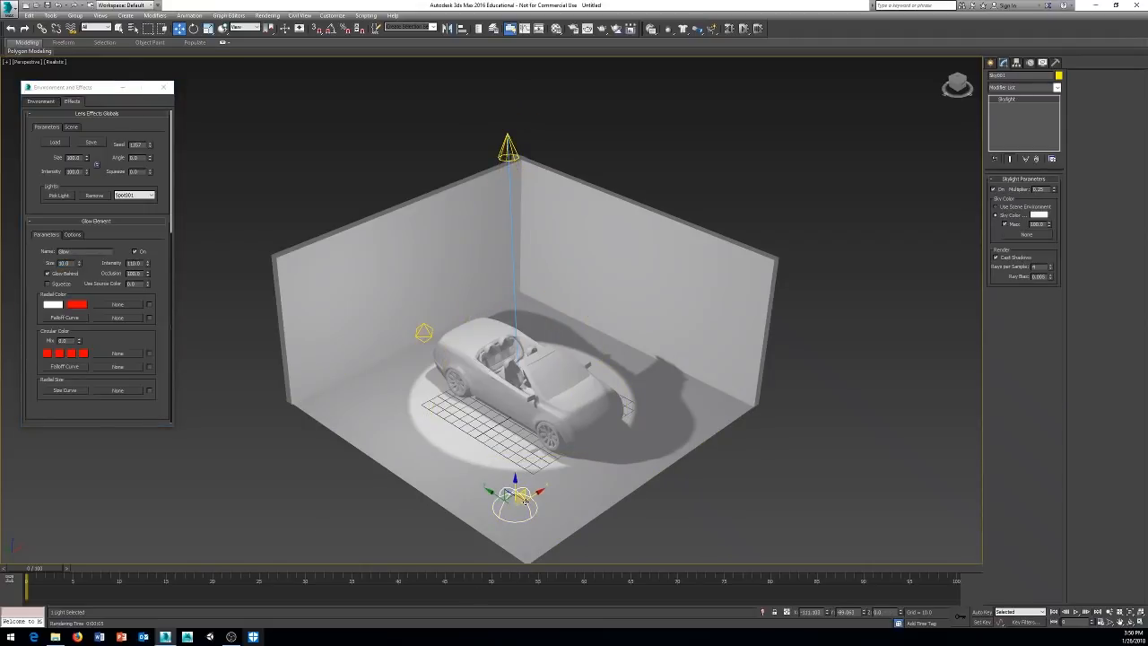
pyautogui.press('Delete')
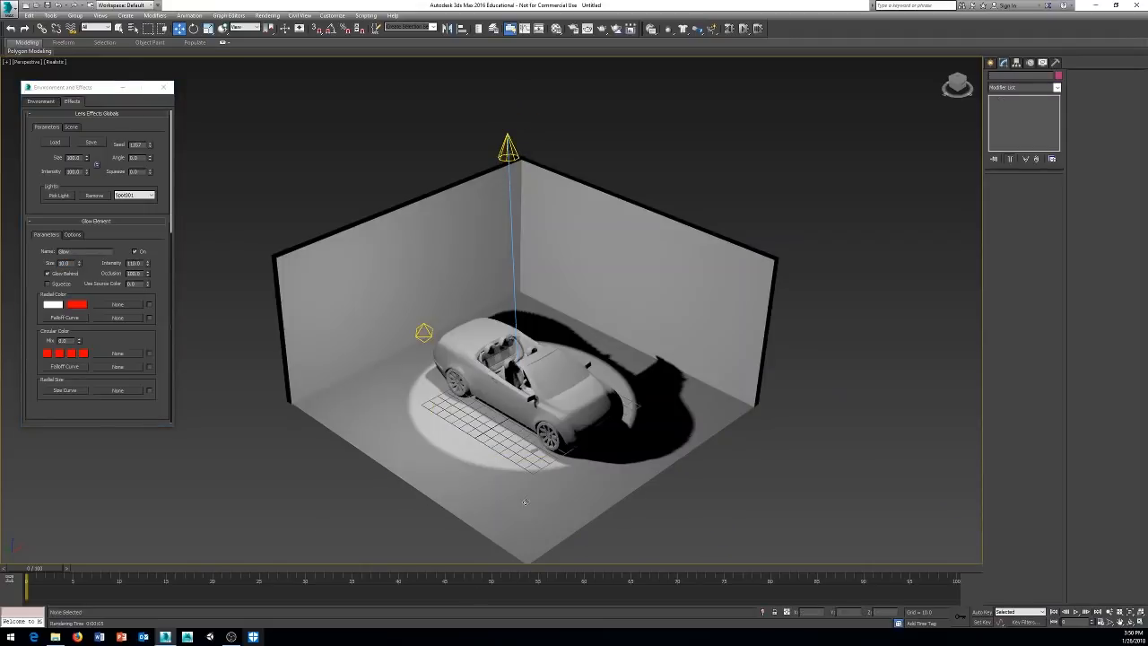
# - Change the glow's outer radial color to a dark green
pyautogui.click(72, 305)
pyautogui.click(83, 157)
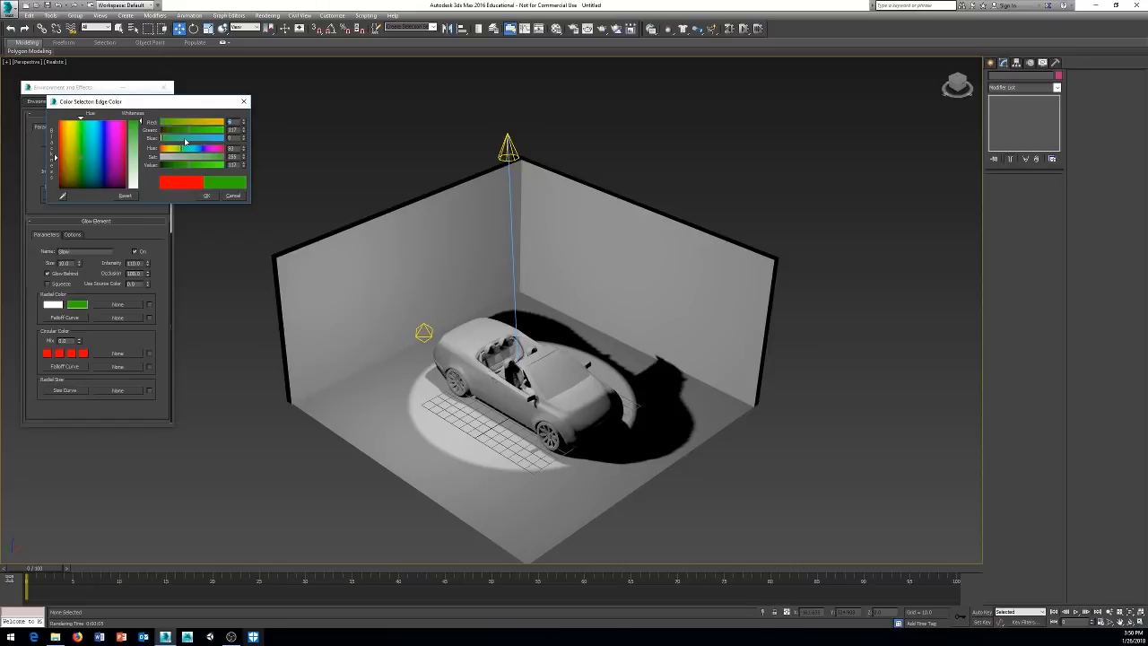
pyautogui.moveTo(188, 166); pyautogui.dragTo(175, 166)
pyautogui.click(207, 196)
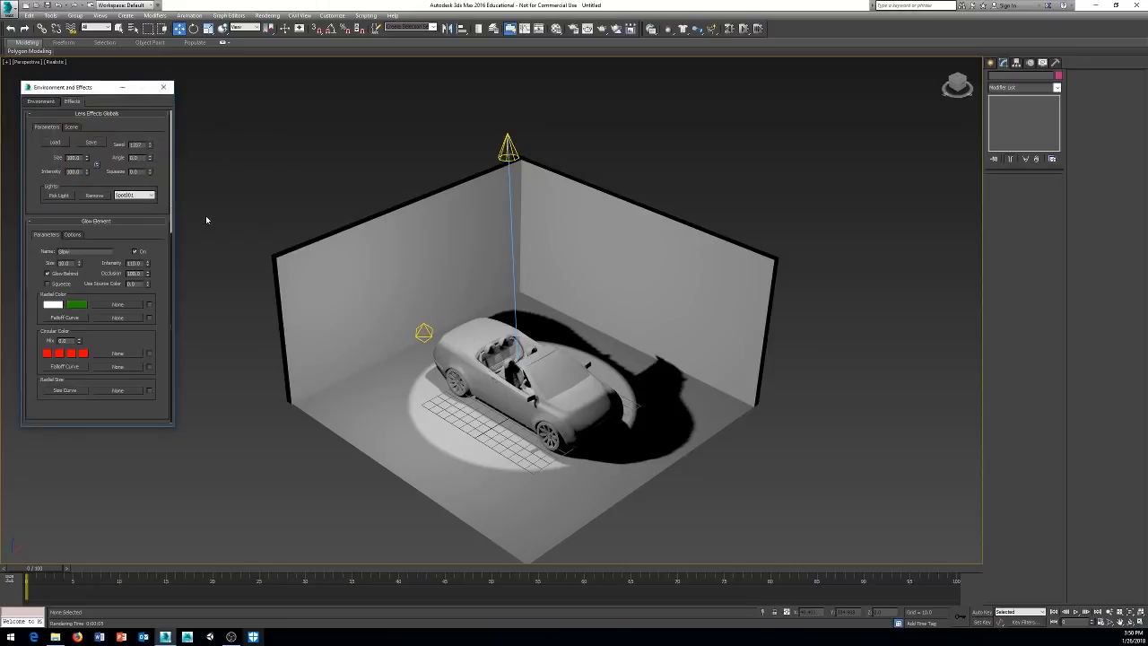
# - Set the glow's intensity to 50, render the perspective view, and close the render
pyautogui.doubleClick(133, 262)
pyautogui.write('50')
pyautogui.press('Return')
pyautogui.hotkey('shift', 'q')
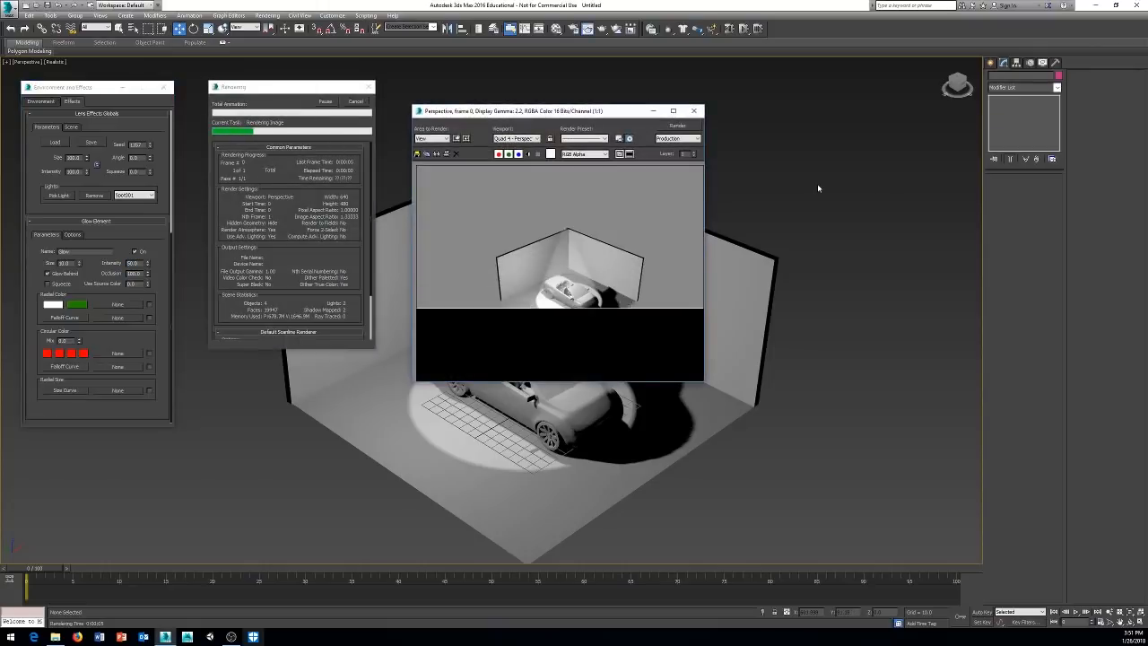
pyautogui.click(695, 113)
# - Set the glow's intensity to 100, render a closer view of the spotlight, and close the render and the effects settings
pyautogui.moveTo(545, 305); pyautogui.dragTo(481, 271, button='middle')
pyautogui.scroll(5, 484, 230)
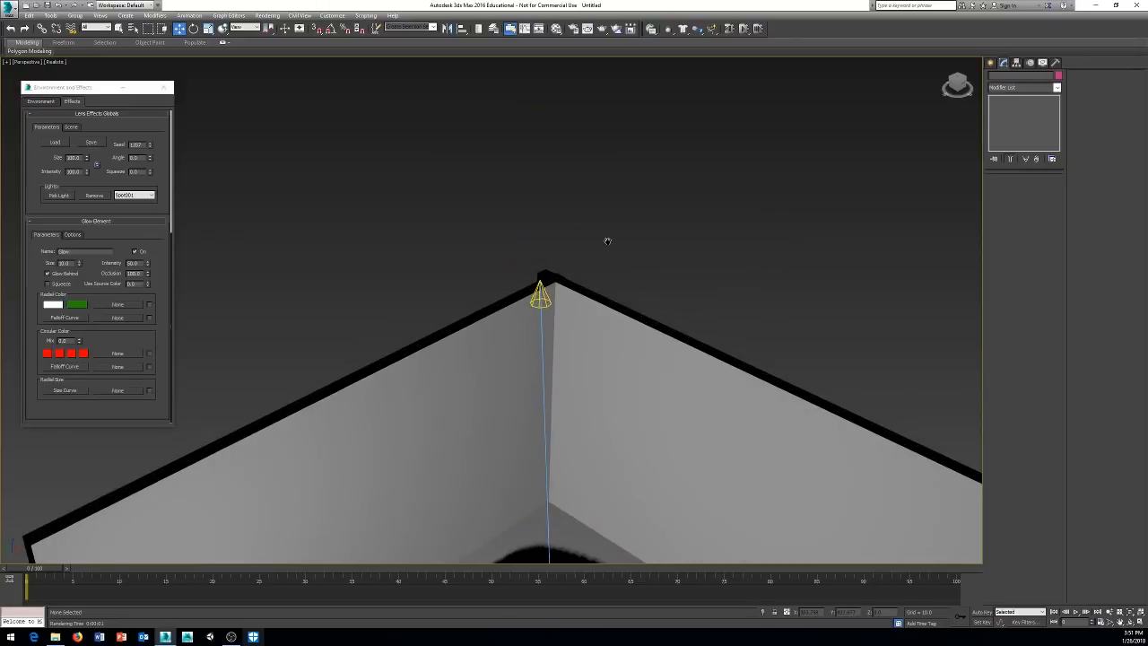
pyautogui.moveTo(589, 227); pyautogui.dragTo(562, 184, button='middle')
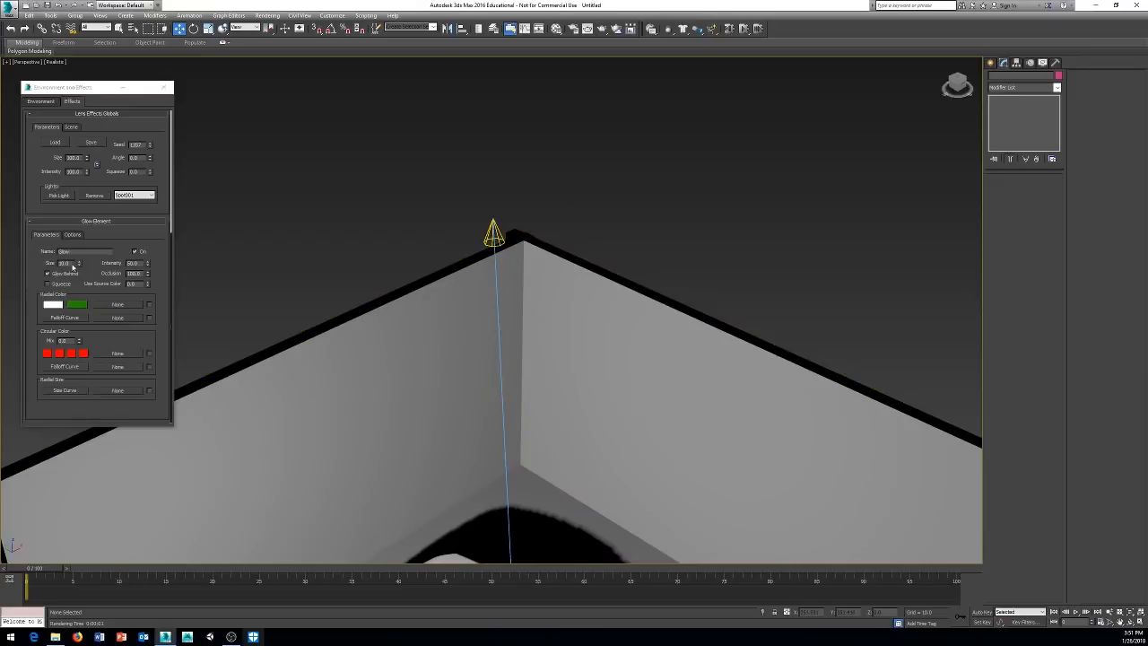
pyautogui.doubleClick(132, 262)
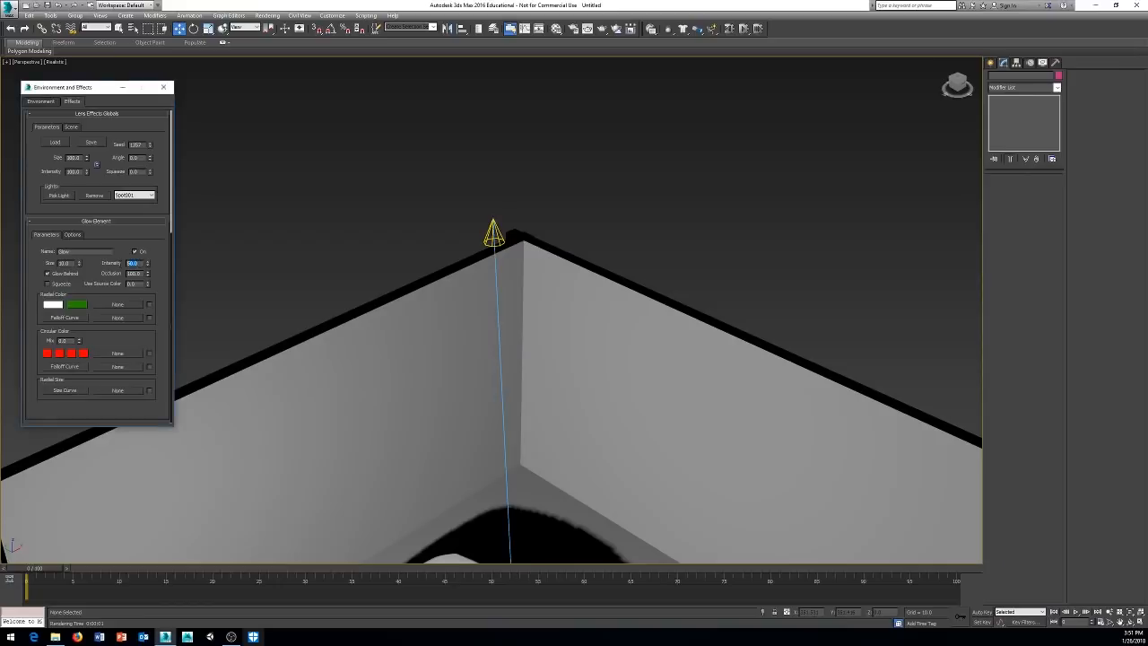
pyautogui.write('100')
pyautogui.press('Return')
pyautogui.hotkey('shift', 'q')
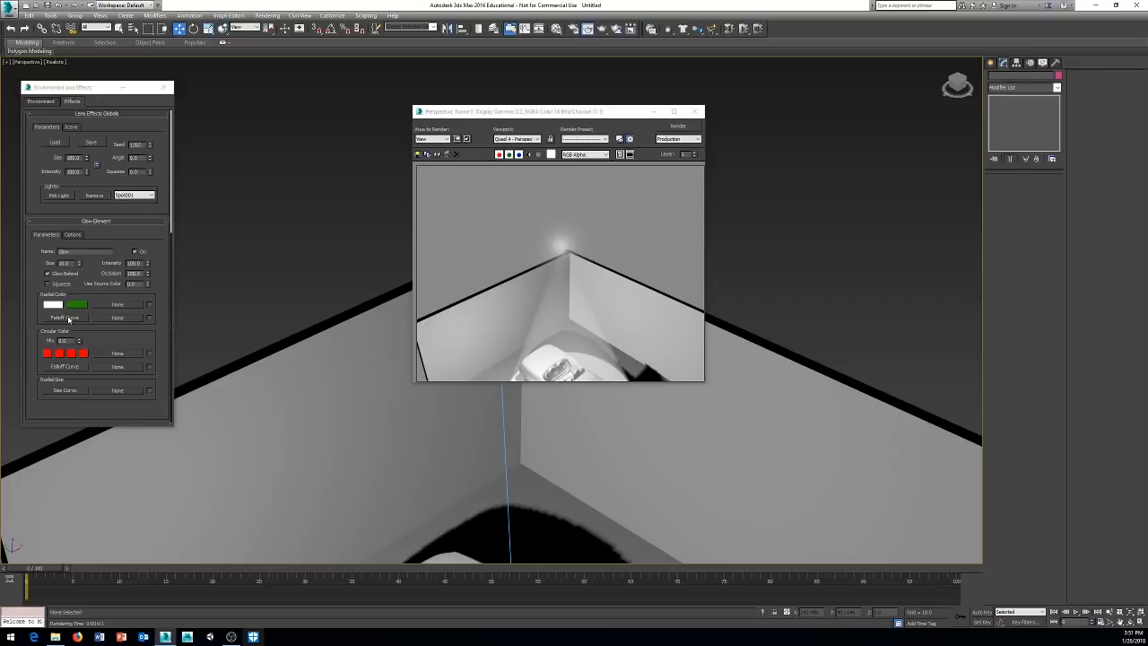
pyautogui.click(694, 112)
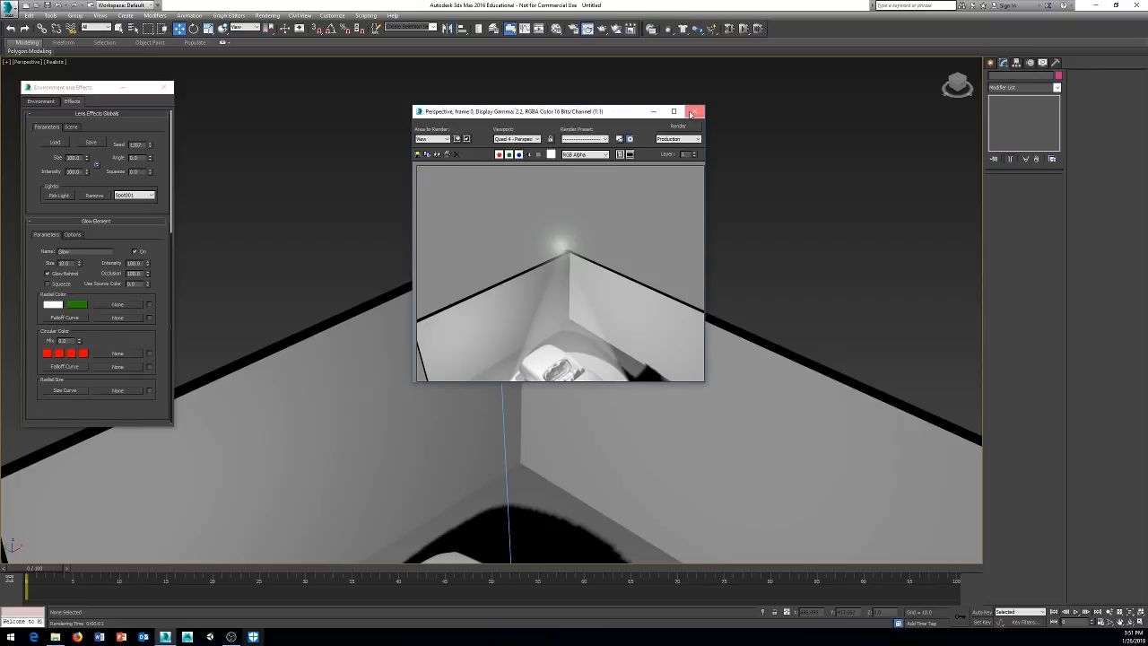
pyautogui.click(163, 87)
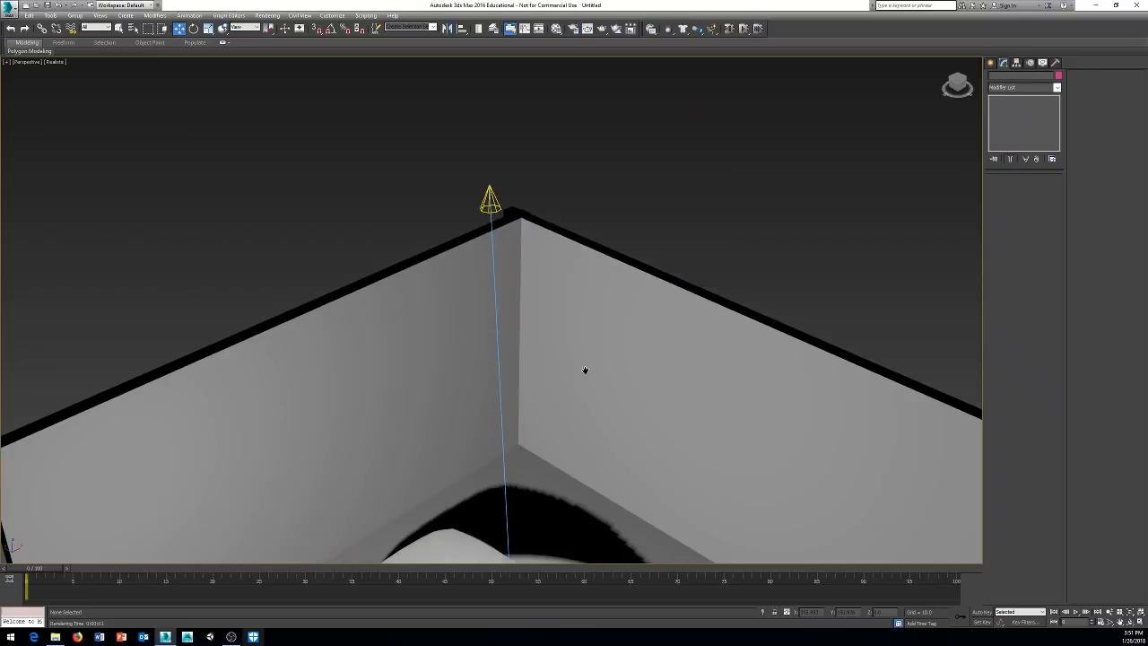
# - Create a standard Target camera in front of the room's open side, pointing past the floor's far side corner
pyautogui.scroll(-10, 584, 371)
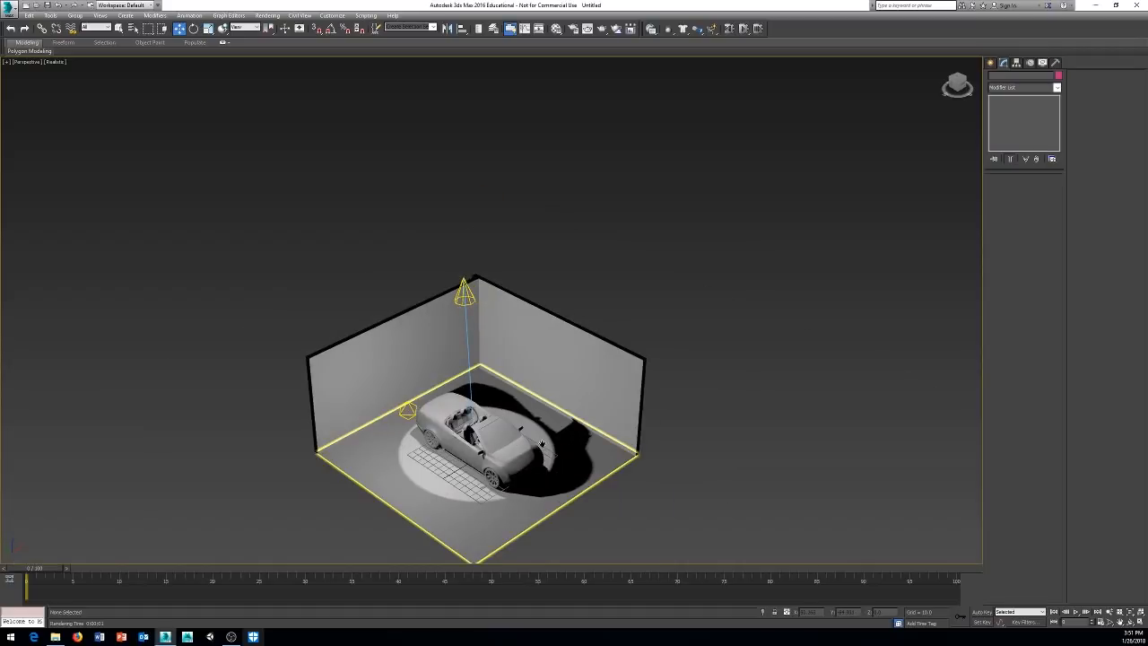
pyautogui.scroll(5, 536, 448)
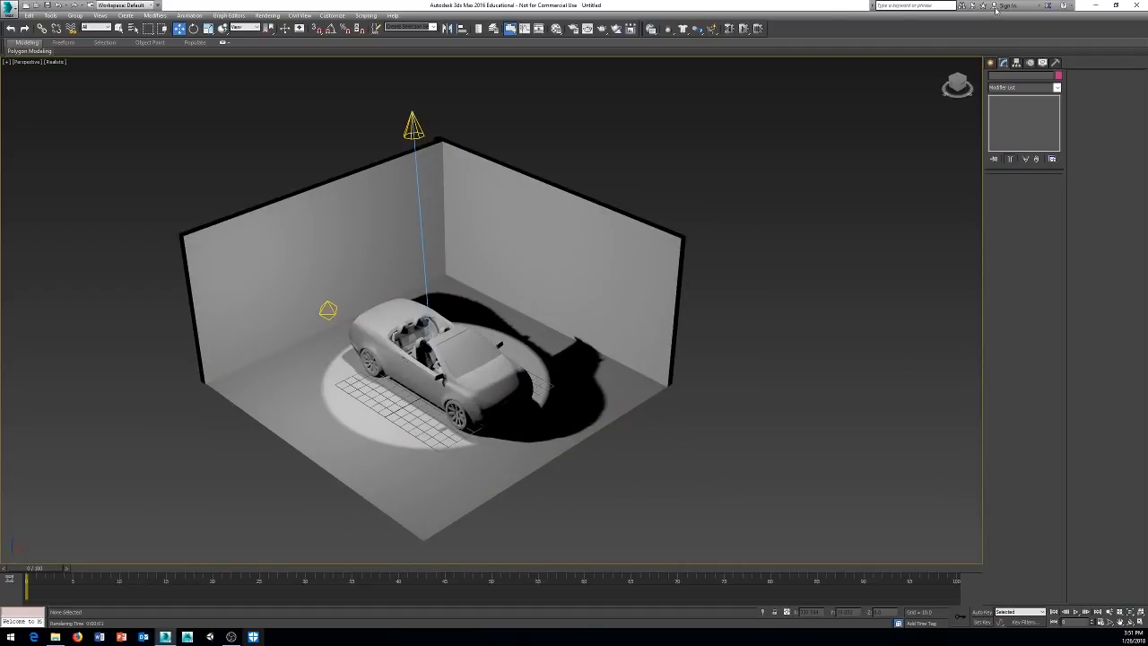
pyautogui.click(991, 63)
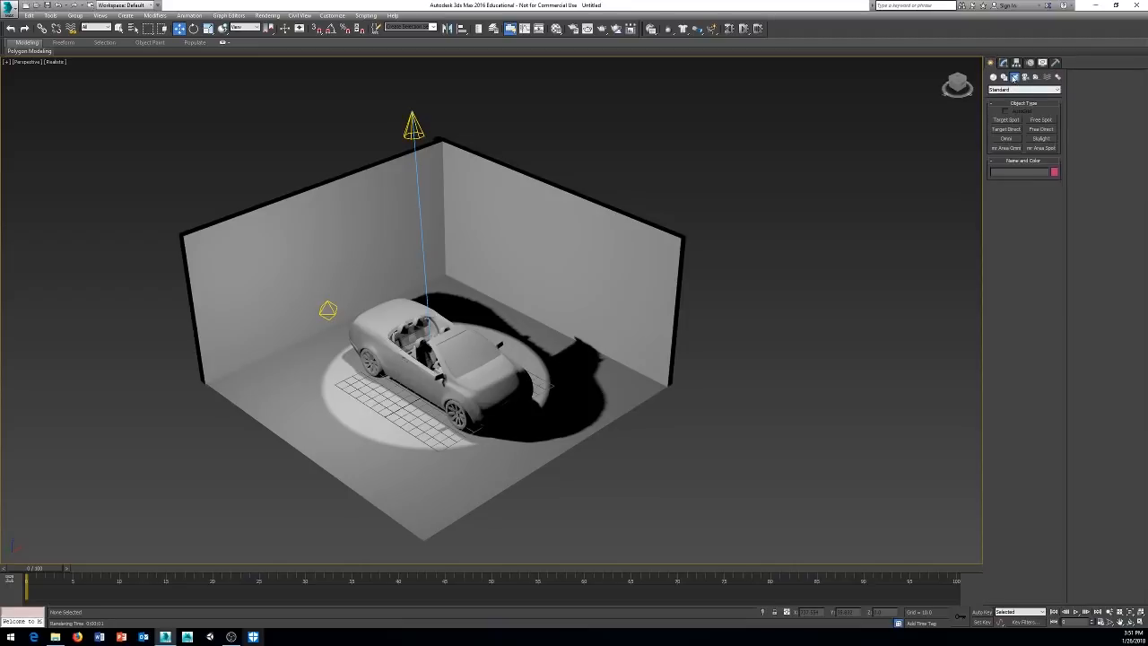
pyautogui.click(1024, 78)
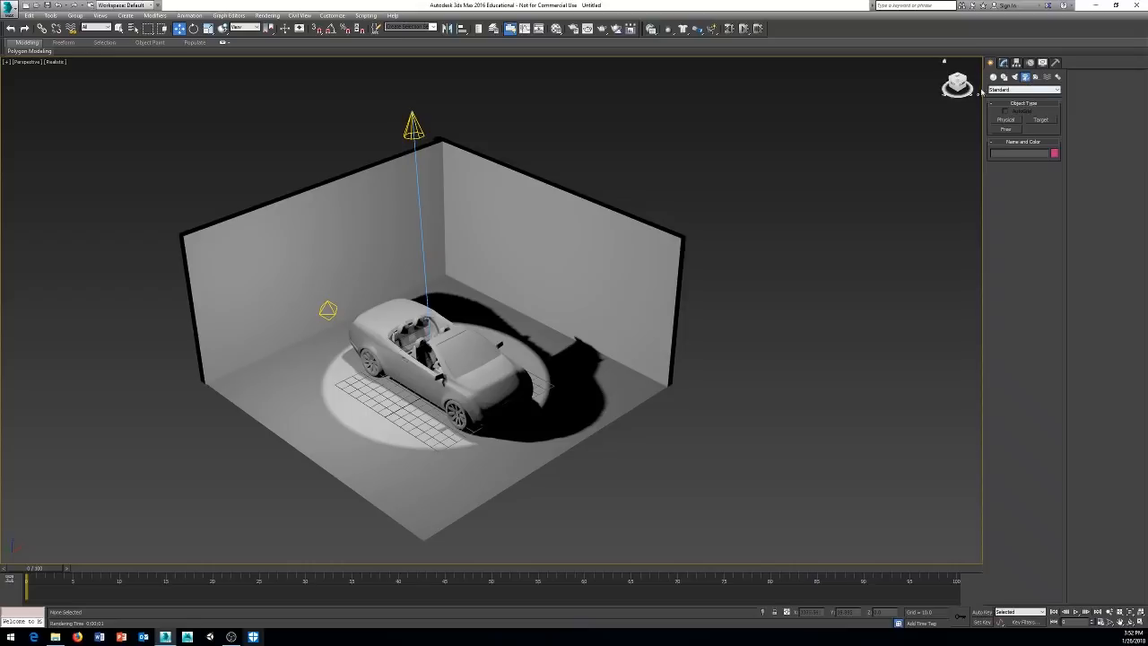
pyautogui.click(1057, 90)
pyautogui.click(1028, 98)
pyautogui.click(1040, 120)
pyautogui.moveTo(709, 359); pyautogui.dragTo(707, 302, button='middle')
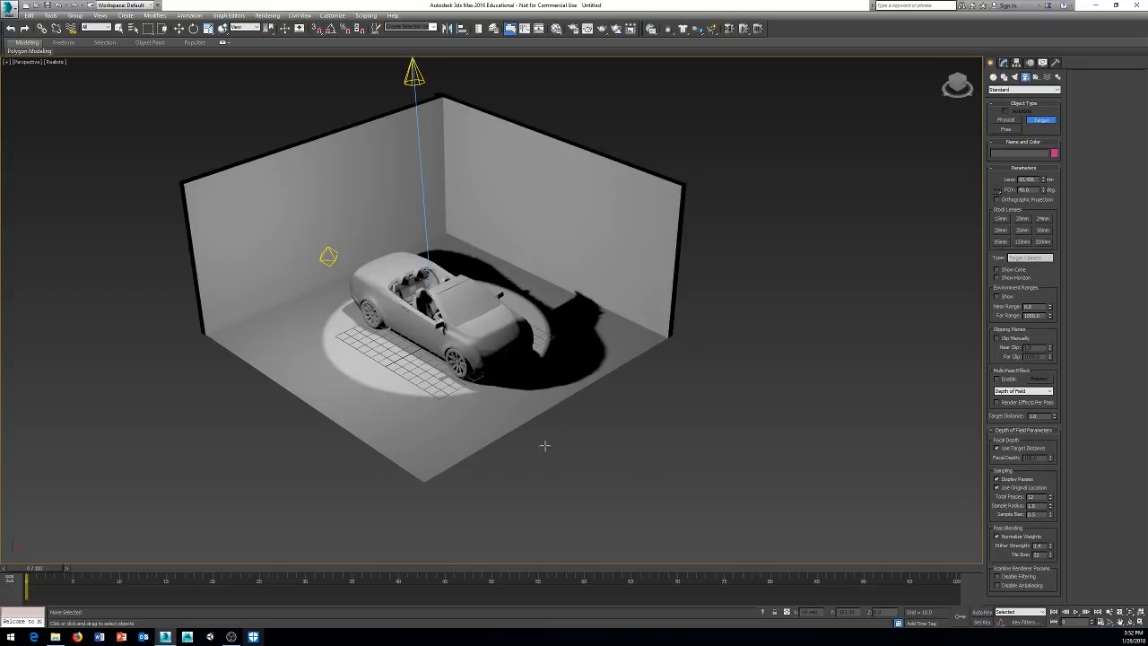
pyautogui.moveTo(522, 484); pyautogui.dragTo(688, 394)
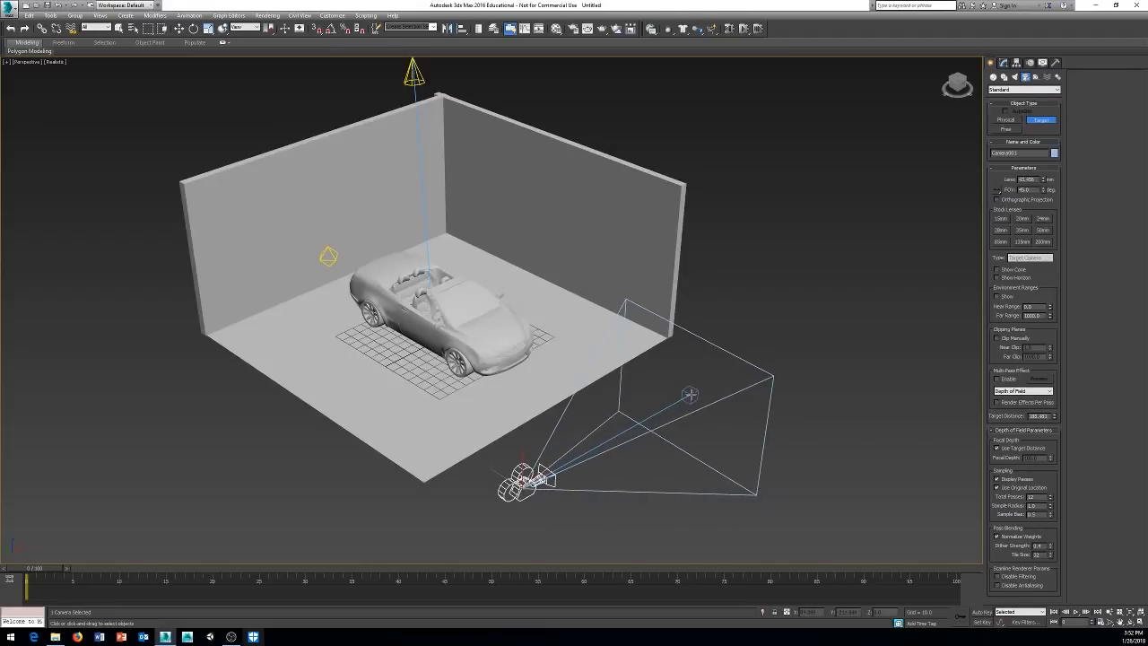
# - Shift the camera along the room's open side and move its target over to the car
pyautogui.moveTo(720, 425); pyautogui.dragTo(694, 410, button='middle')
pyautogui.rightClick(792, 384)
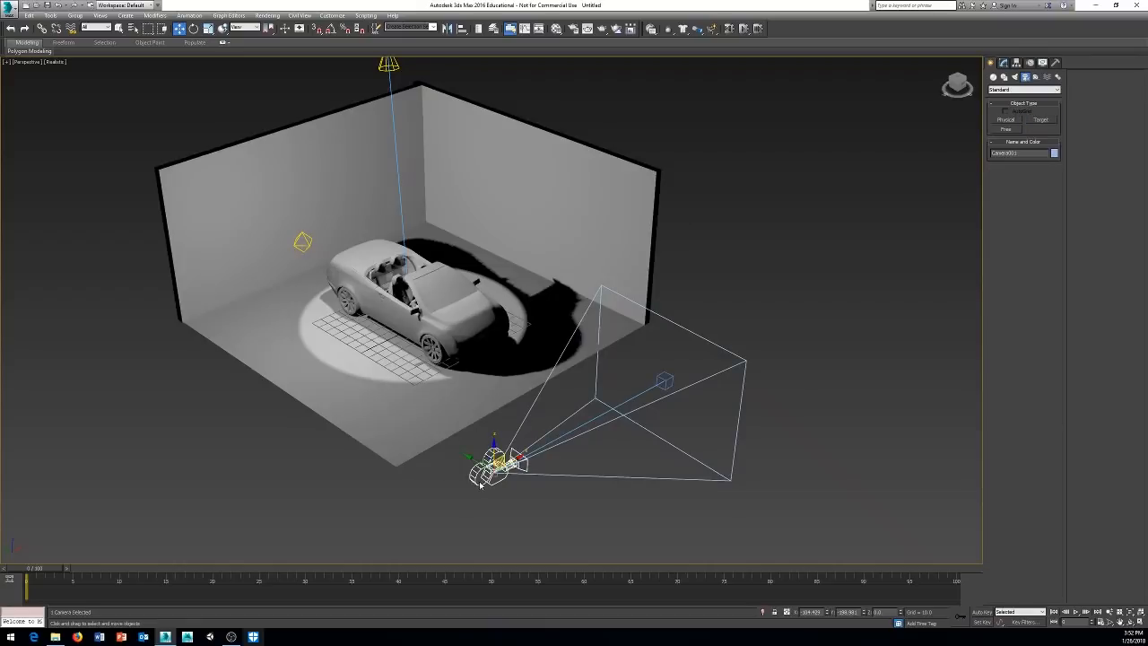
pyautogui.moveTo(478, 463)
pyautogui.mouseDown()
pyautogui.moveTo(587, 491)
pyautogui.moveTo(705, 472)
pyautogui.moveTo(550, 459)
pyautogui.mouseUp()
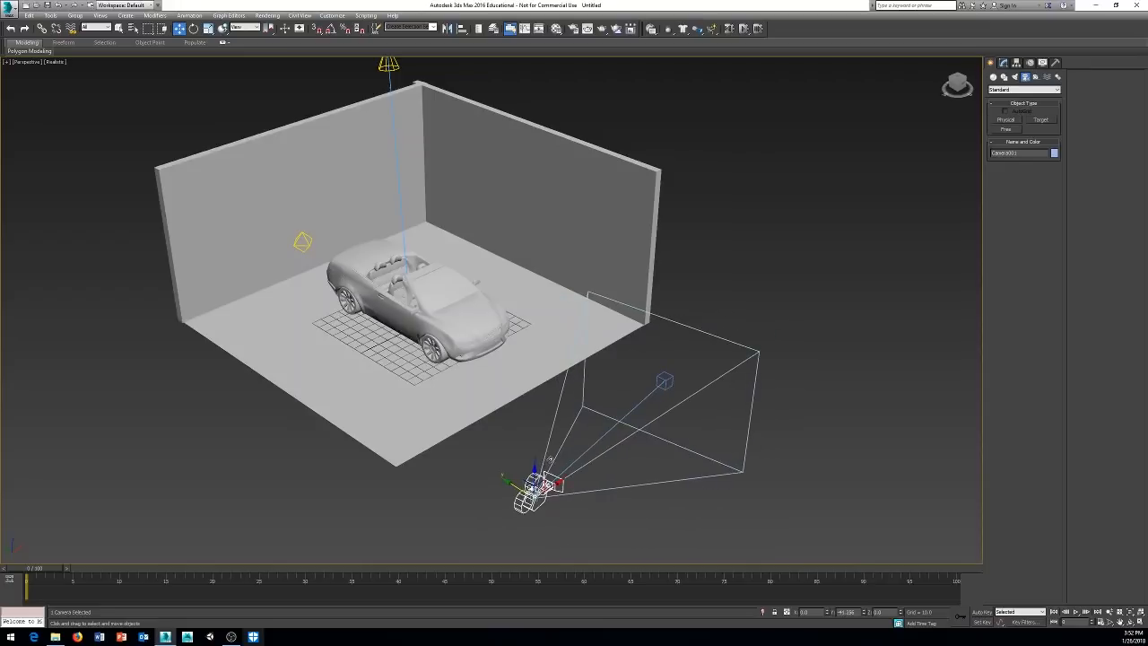
pyautogui.click(666, 380)
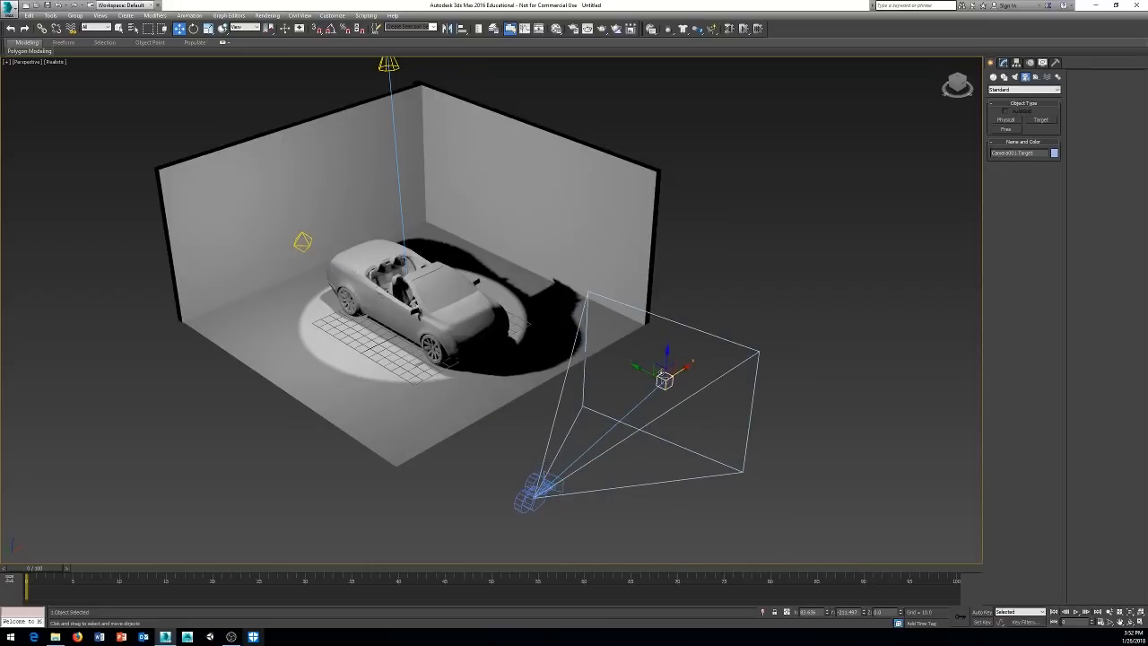
pyautogui.moveTo(663, 381)
pyautogui.mouseDown()
pyautogui.moveTo(741, 404)
pyautogui.moveTo(697, 313)
pyautogui.moveTo(471, 269)
pyautogui.moveTo(421, 317)
pyautogui.mouseUp()
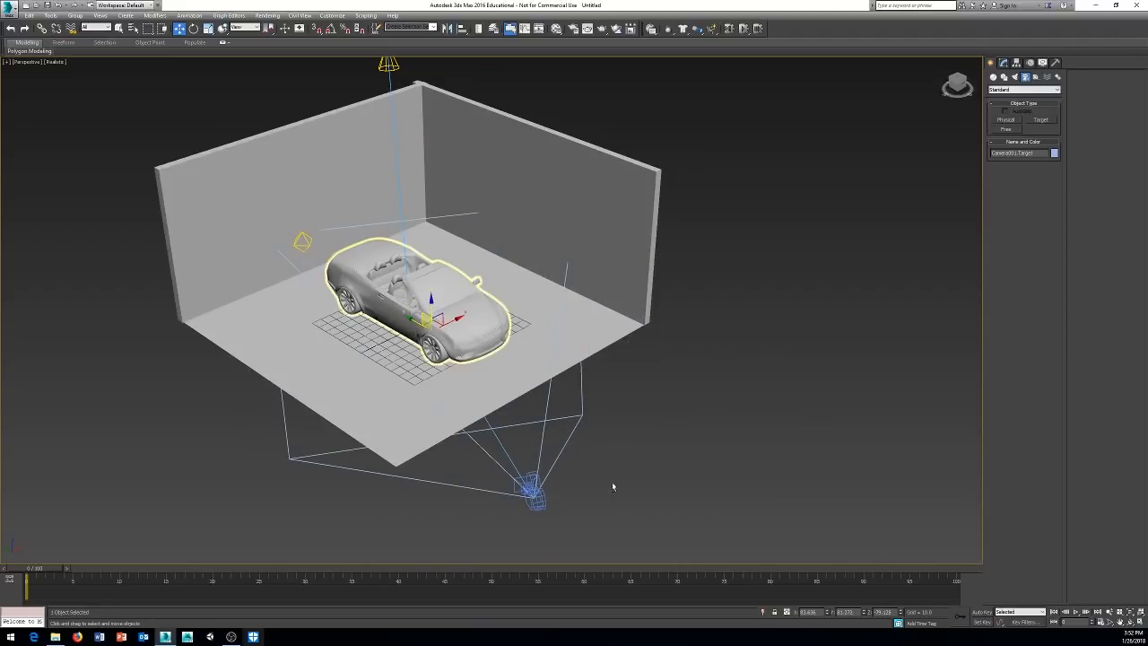
# - Raise the camera well above the floor so it looks down at the car
pyautogui.keyDown('alt'); pyautogui.moveTo(610, 482); pyautogui.dragTo(682, 422, button='middle'); pyautogui.keyUp('alt')
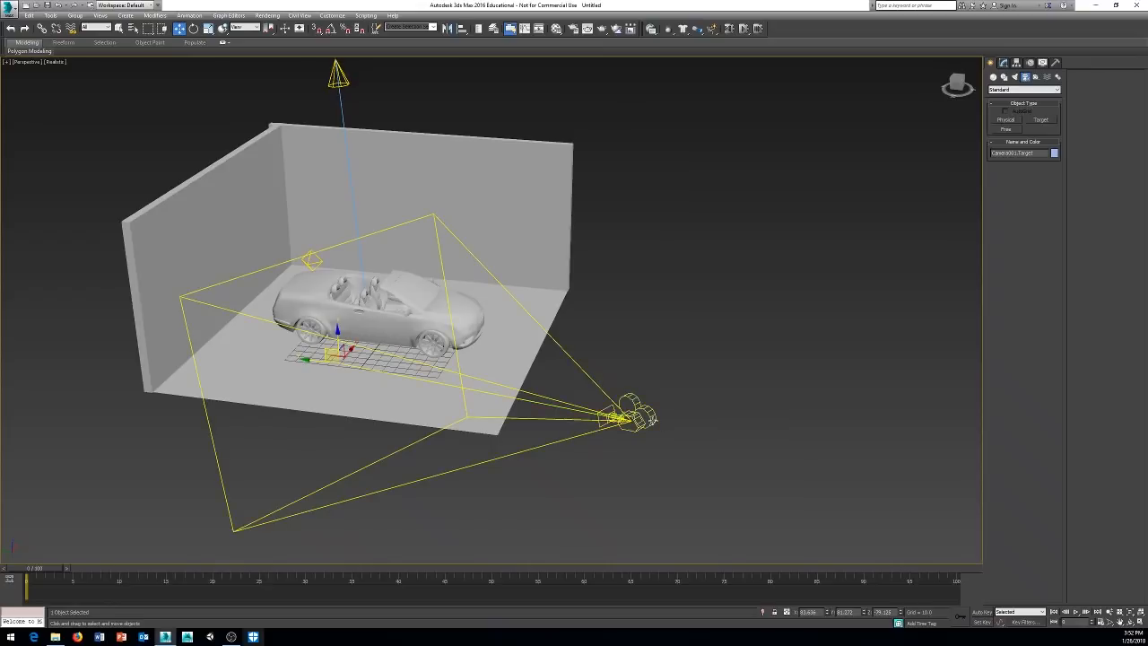
pyautogui.click(630, 412)
pyautogui.moveTo(636, 373); pyautogui.dragTo(614, 206)
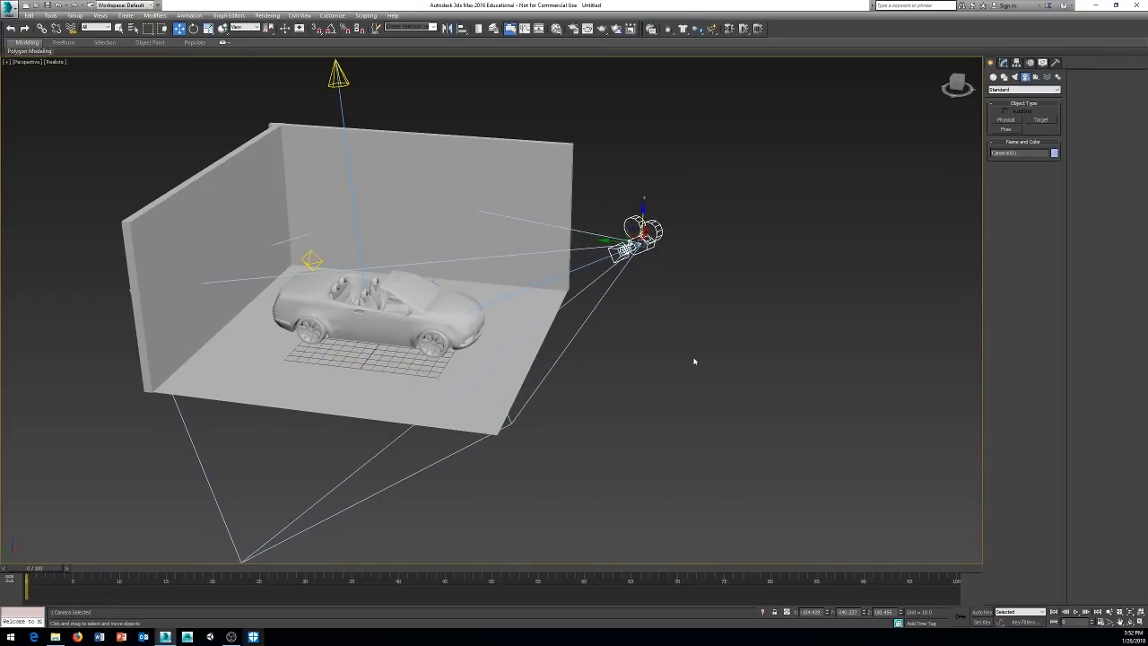
pyautogui.keyDown('alt'); pyautogui.moveTo(647, 374); pyautogui.dragTo(699, 296, button='middle'); pyautogui.keyUp('alt')
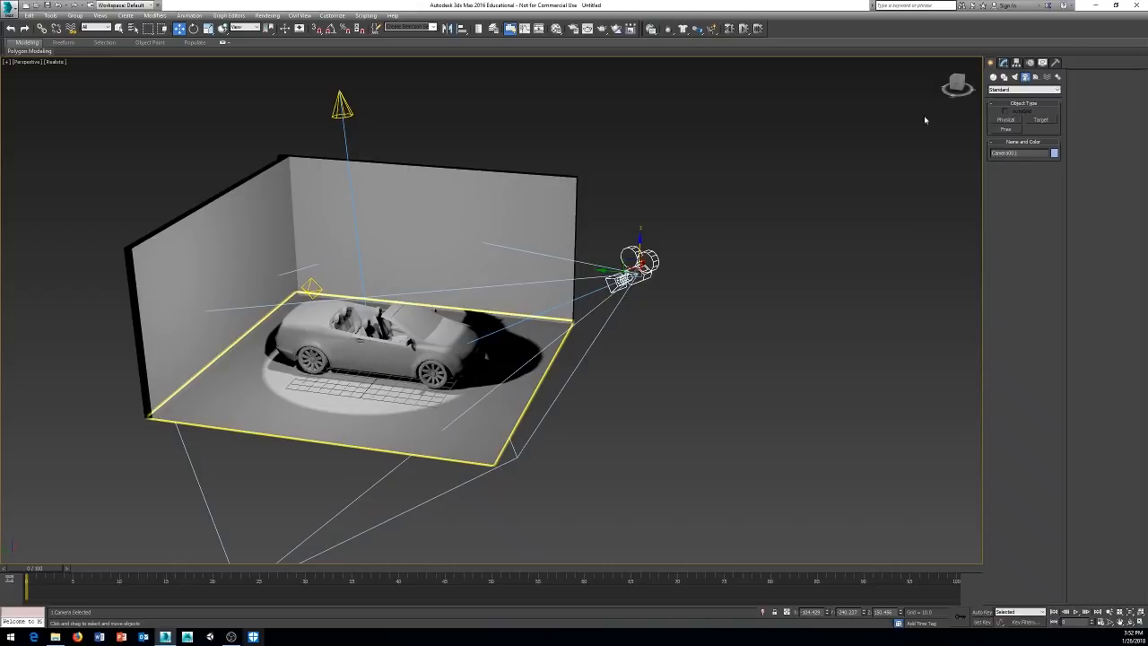
# - Open the camera's modification parameters and look through them
pyautogui.click(1003, 63)
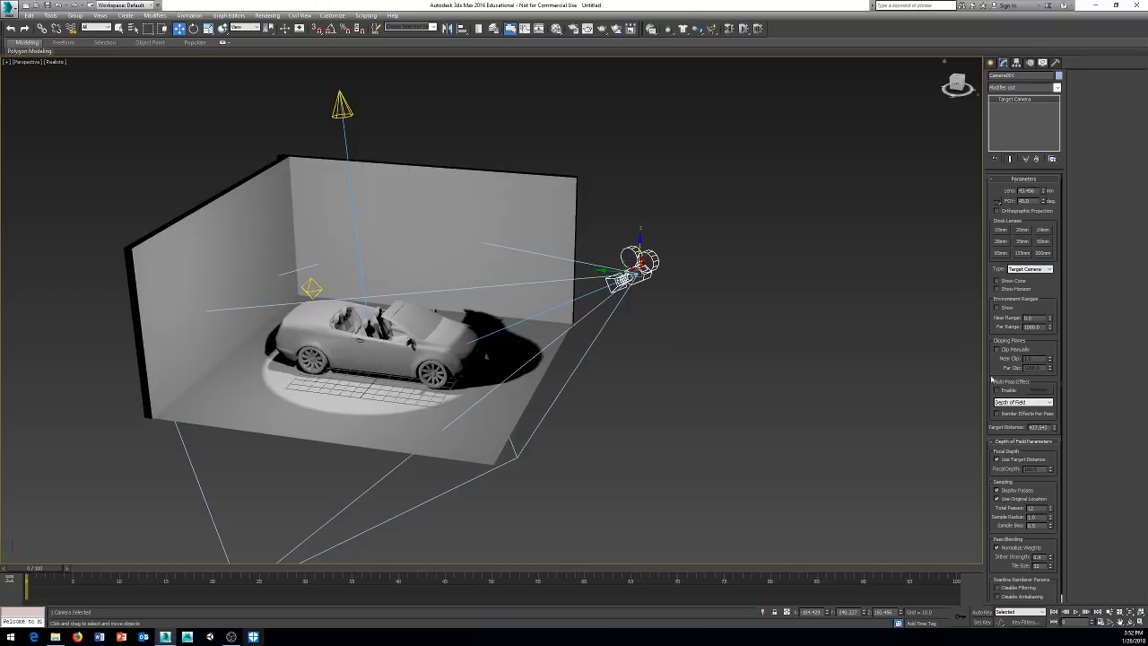
pyautogui.scroll(-1, 992, 375)
pyautogui.scroll(1, 989, 357)
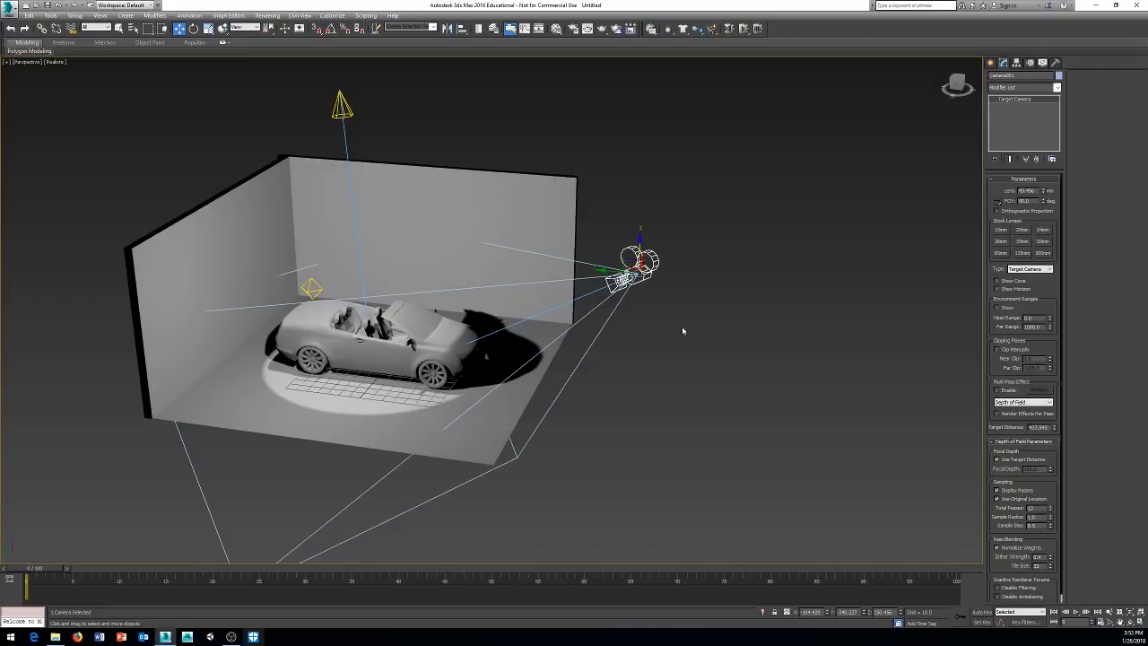
# - Switch the perspective viewport to the view through Camera001
pyautogui.click(18, 63)
pyautogui.moveTo(35, 74)
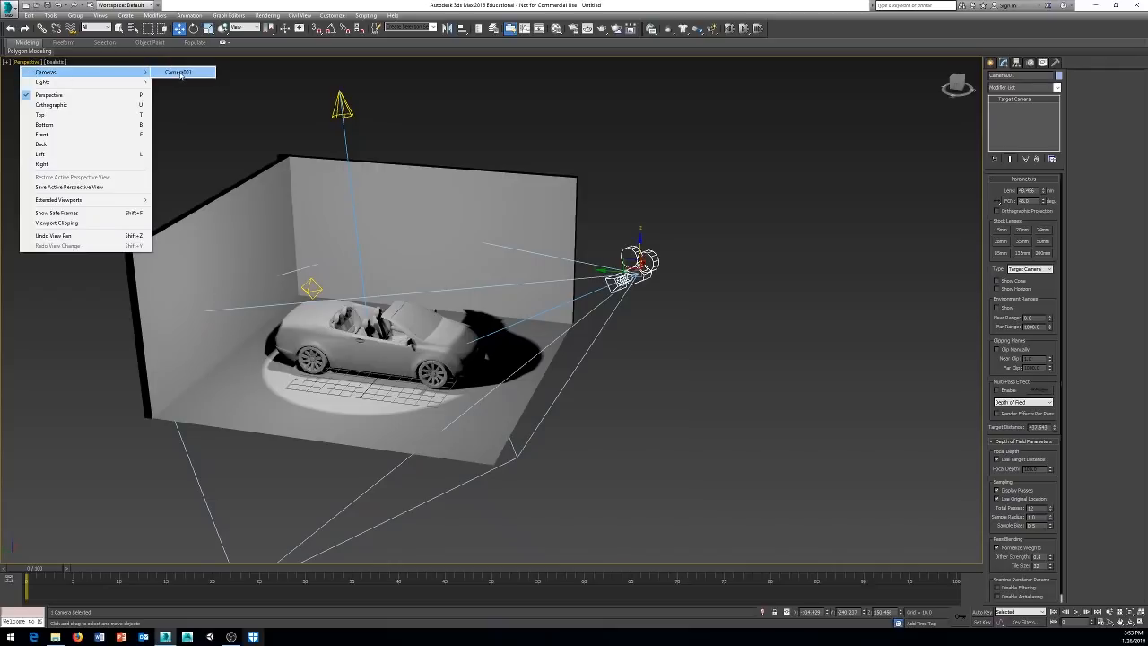
pyautogui.click(840, 163)
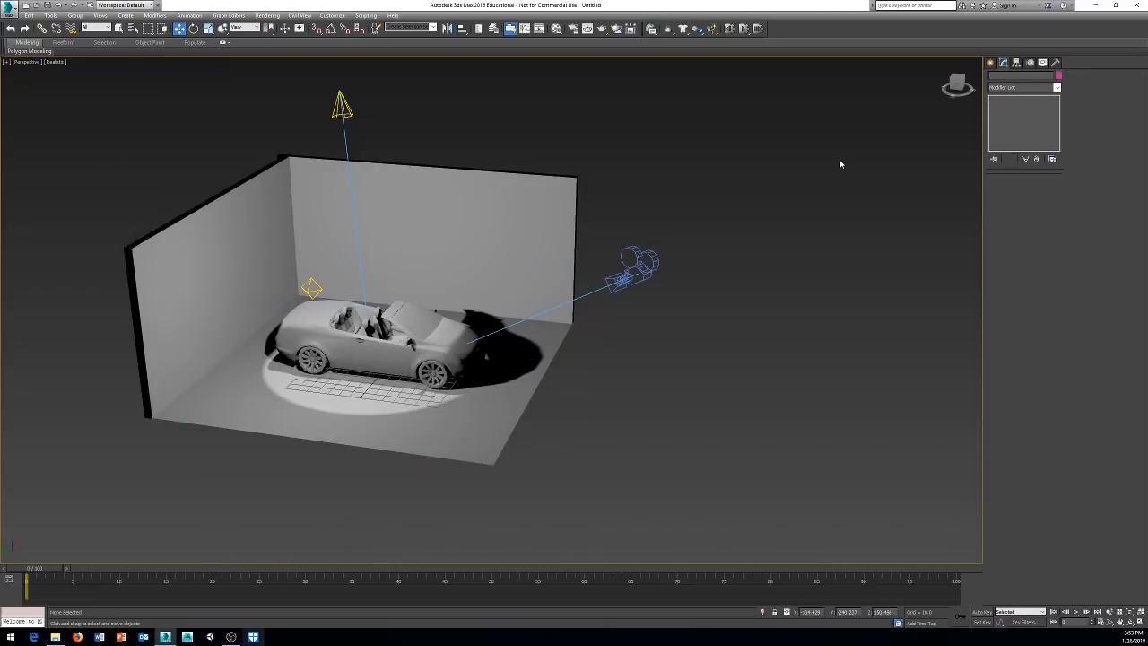
pyautogui.click(649, 264)
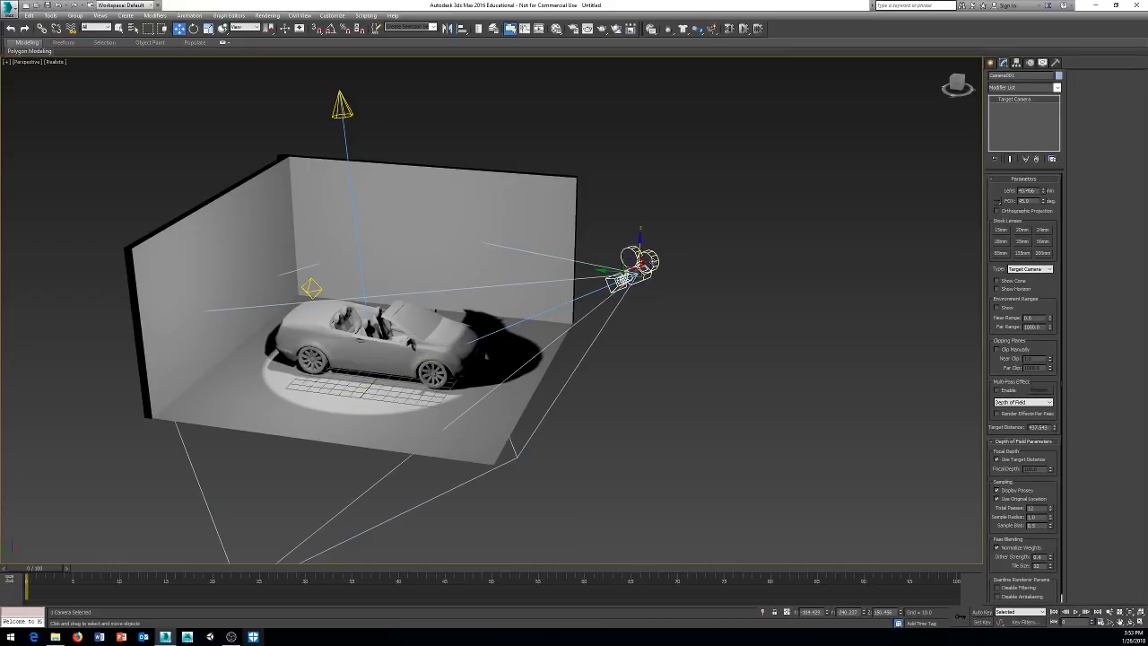
pyautogui.press('c')
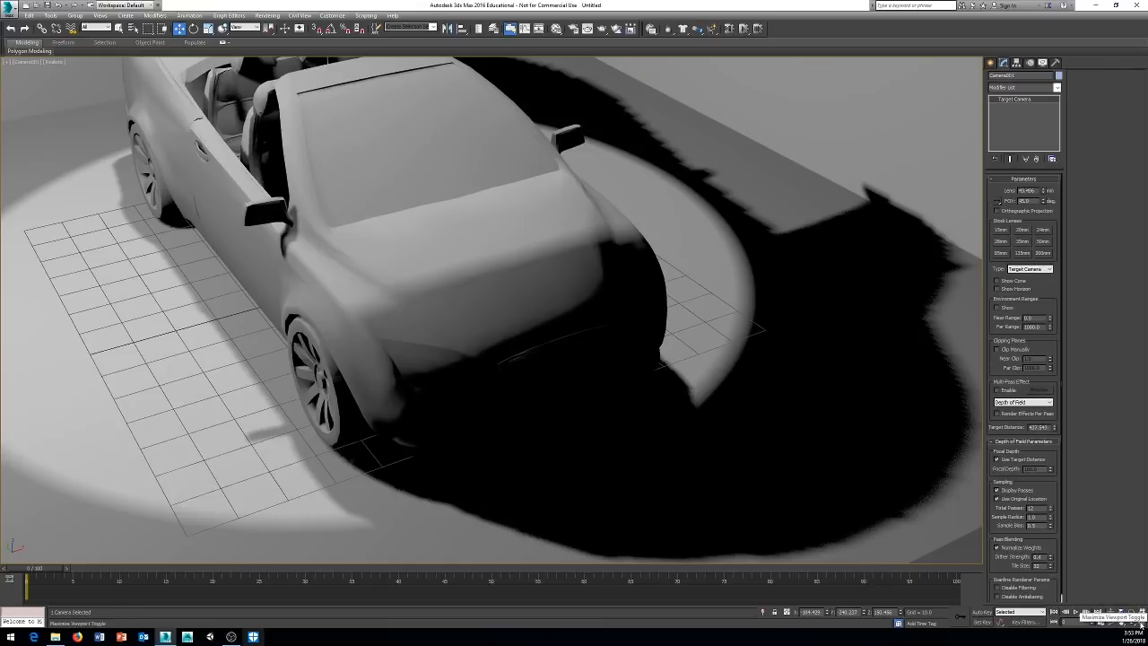
# - Show all four viewports and turn the Left view into a shaded perspective view showing the car, room and camera
pyautogui.click(1141, 621)
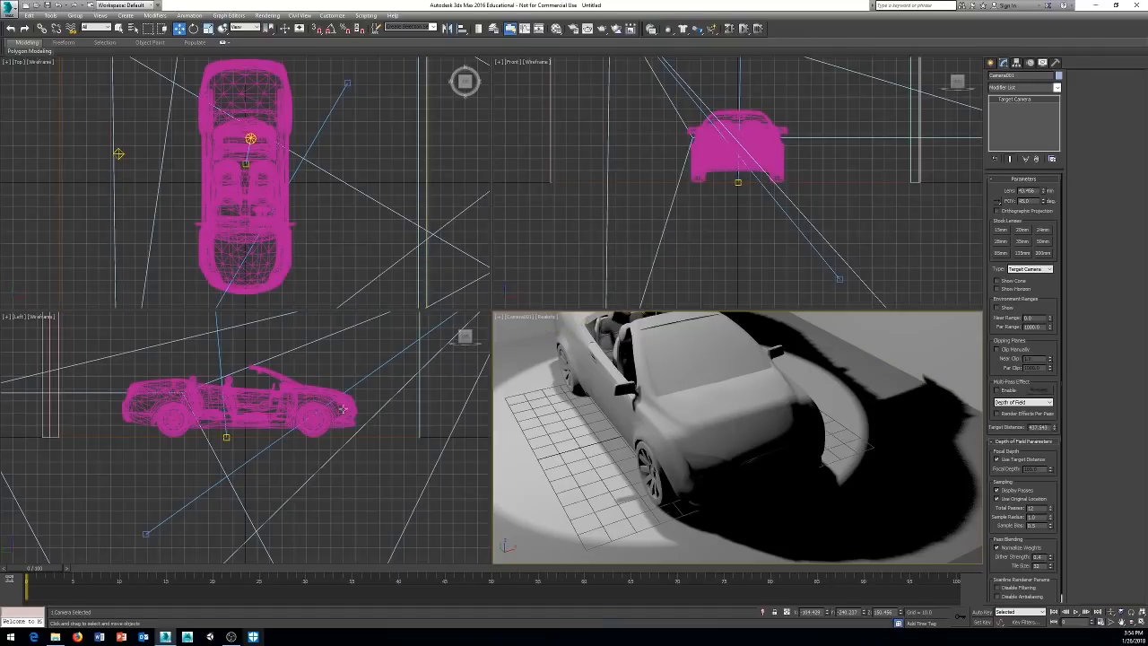
pyautogui.click(354, 366)
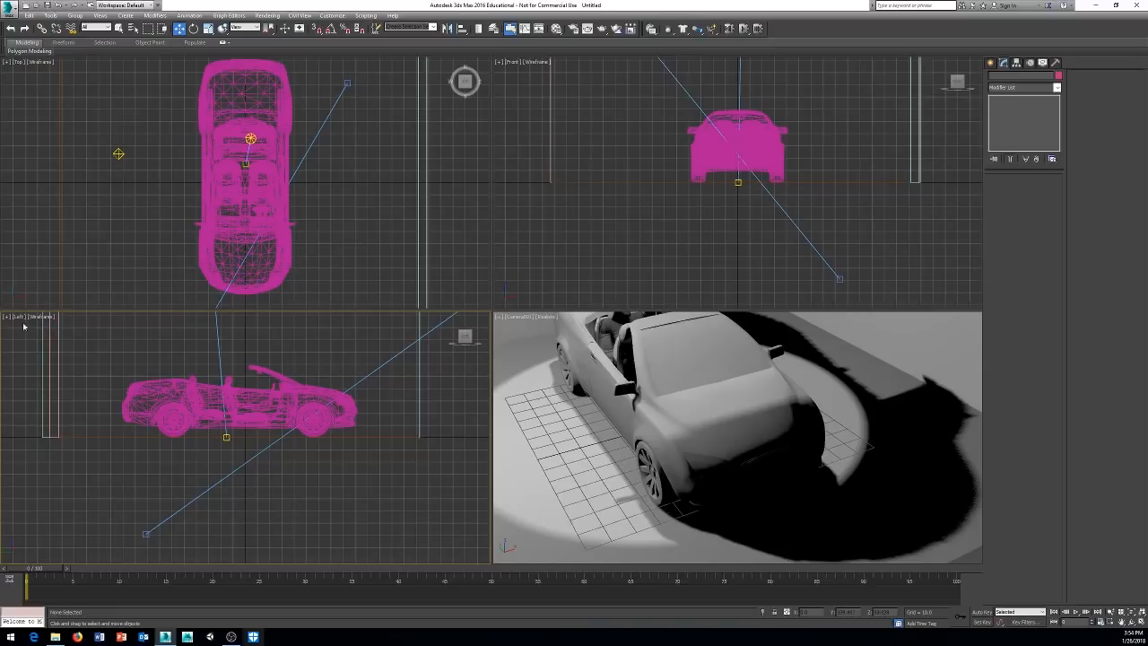
pyautogui.press('p')
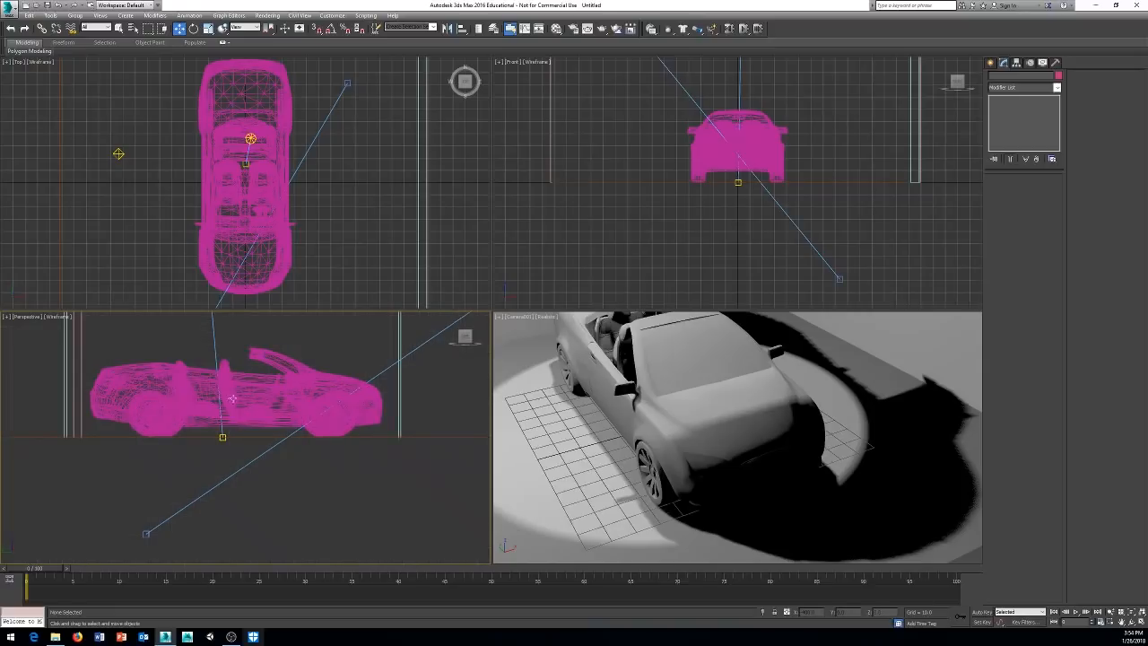
pyautogui.moveTo(232, 399)
pyautogui.keyDown('alt'); pyautogui.mouseDown(button='middle')
pyautogui.moveTo(243, 418)
pyautogui.moveTo(202, 440)
pyautogui.moveTo(278, 444)
pyautogui.moveTo(251, 427)
pyautogui.moveTo(295, 433)
pyautogui.moveTo(289, 405)
pyautogui.moveTo(261, 460)
pyautogui.moveTo(280, 455)
pyautogui.mouseUp(button='middle'); pyautogui.keyUp('alt')
pyautogui.press('F3')
pyautogui.press('F4')
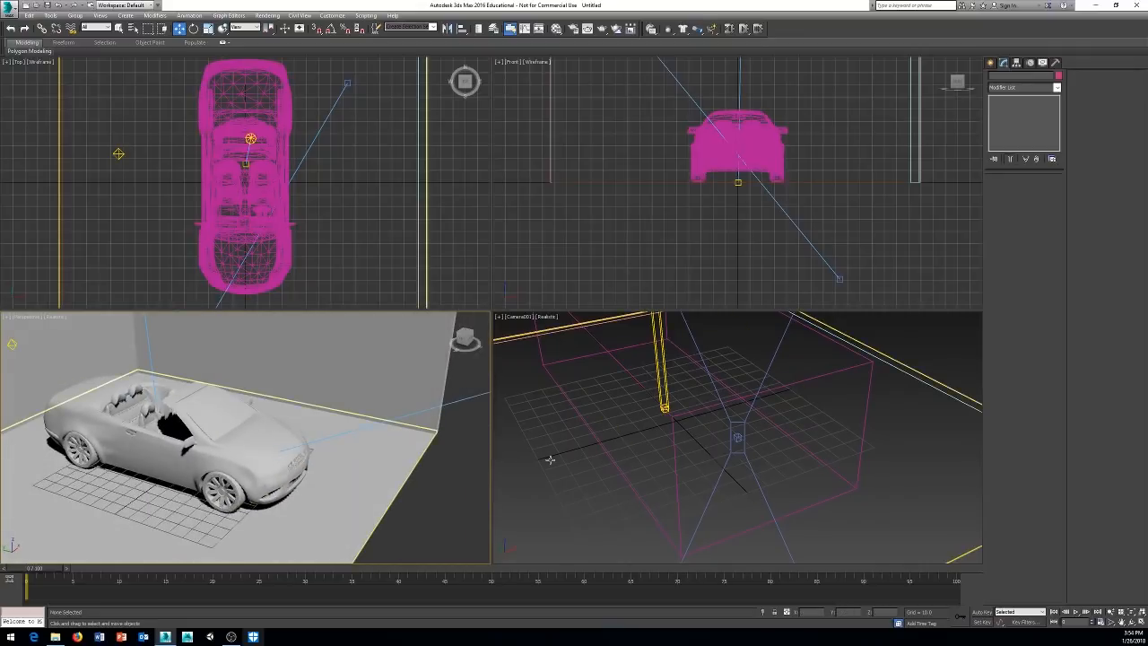
pyautogui.moveTo(544, 461); pyautogui.dragTo(559, 451, button='middle')
pyautogui.scroll(-4, 197, 408)
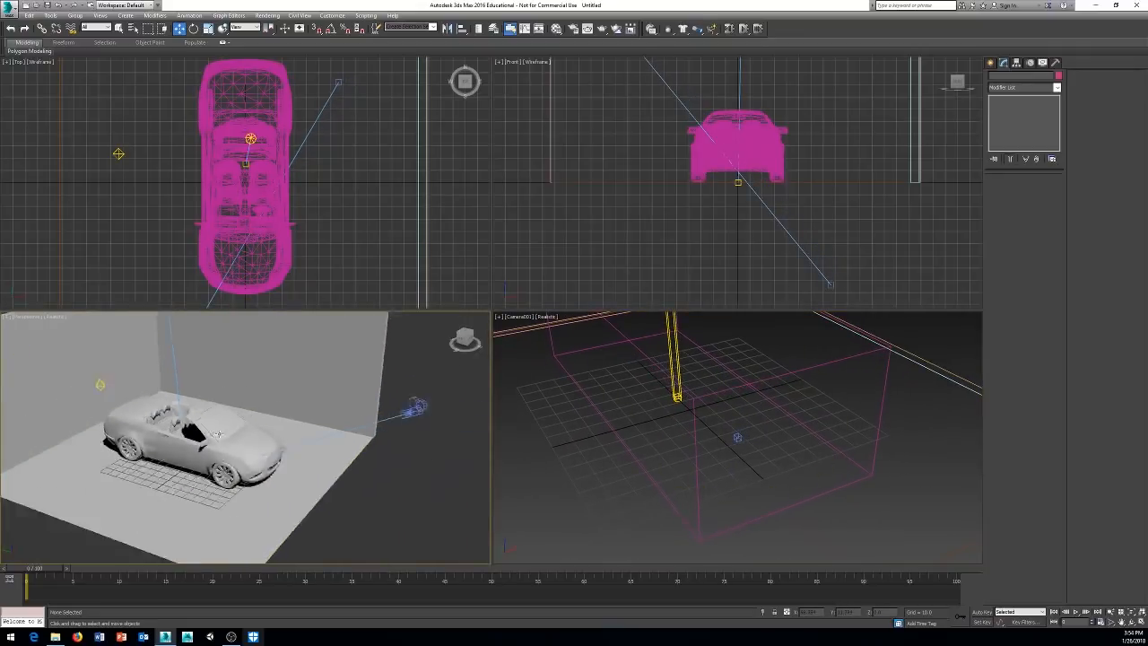
pyautogui.scroll(2, 217, 441)
# - Select the camera in the perspective view and move it slightly sideways while checking the camera view
pyautogui.click(427, 438)
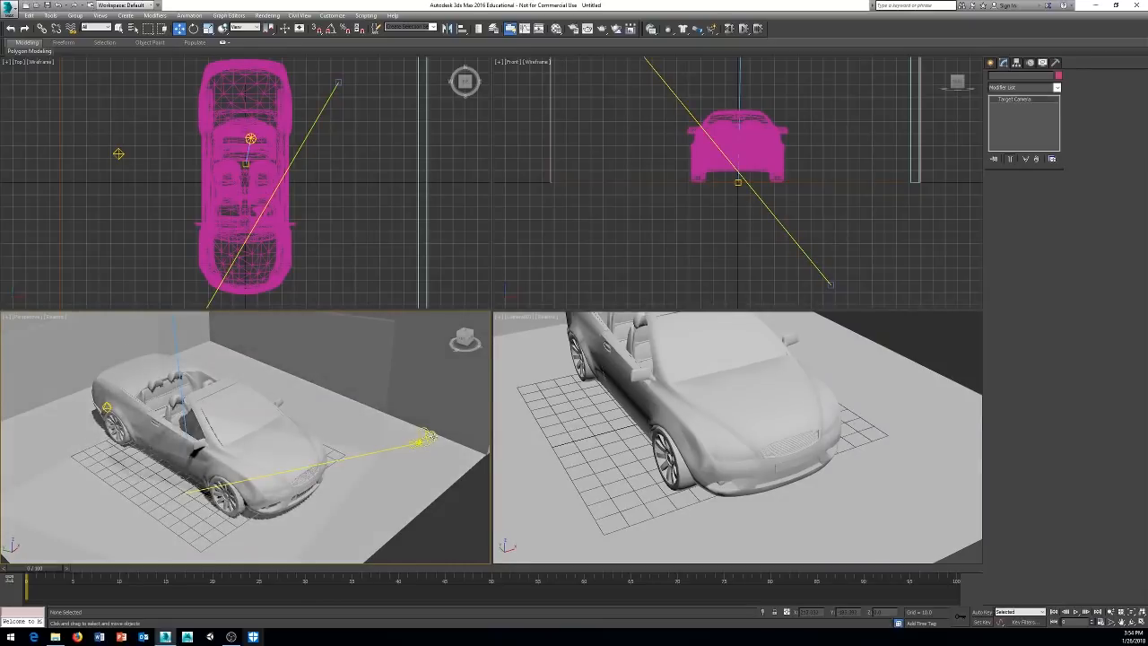
pyautogui.click(427, 437)
pyautogui.scroll(-2, 422, 439)
pyautogui.keyDown('alt'); pyautogui.moveTo(446, 439); pyautogui.dragTo(421, 446, button='middle'); pyautogui.keyUp('alt')
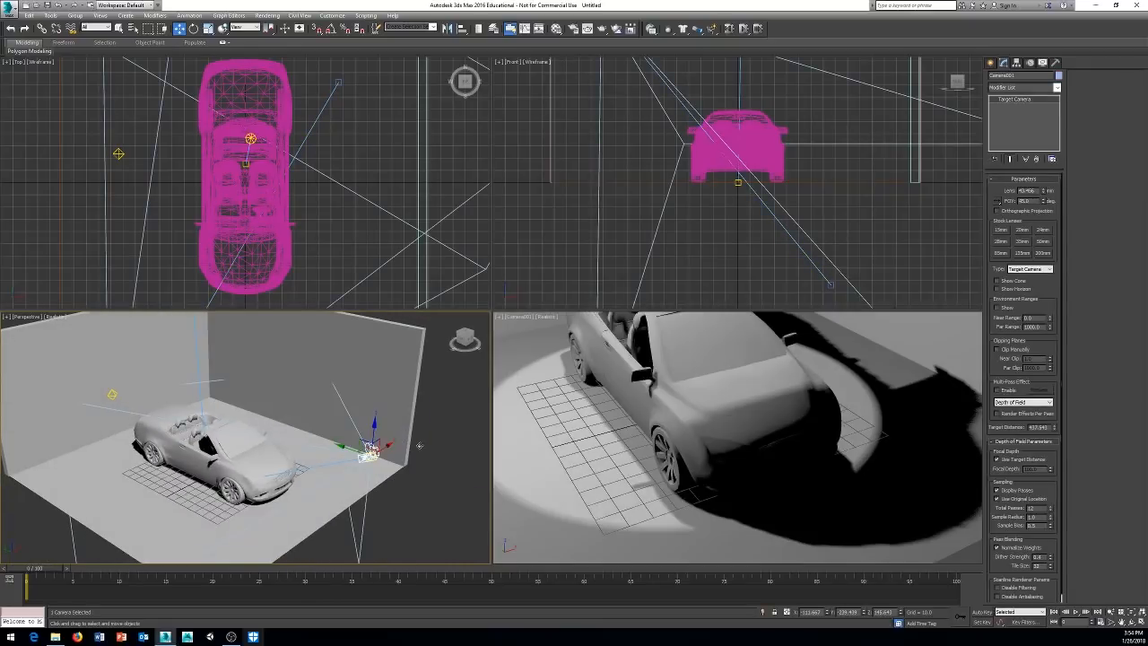
pyautogui.scroll(1, 387, 441)
pyautogui.scroll(-1, 387, 441)
pyautogui.moveTo(386, 446); pyautogui.dragTo(352, 450)
# - Lower the camera somewhat, adjusting its height against the camera view
pyautogui.moveTo(354, 467)
pyautogui.keyDown('alt'); pyautogui.mouseDown(button='middle')
pyautogui.moveTo(401, 454)
pyautogui.moveTo(344, 453)
pyautogui.mouseUp(button='middle'); pyautogui.keyUp('alt')
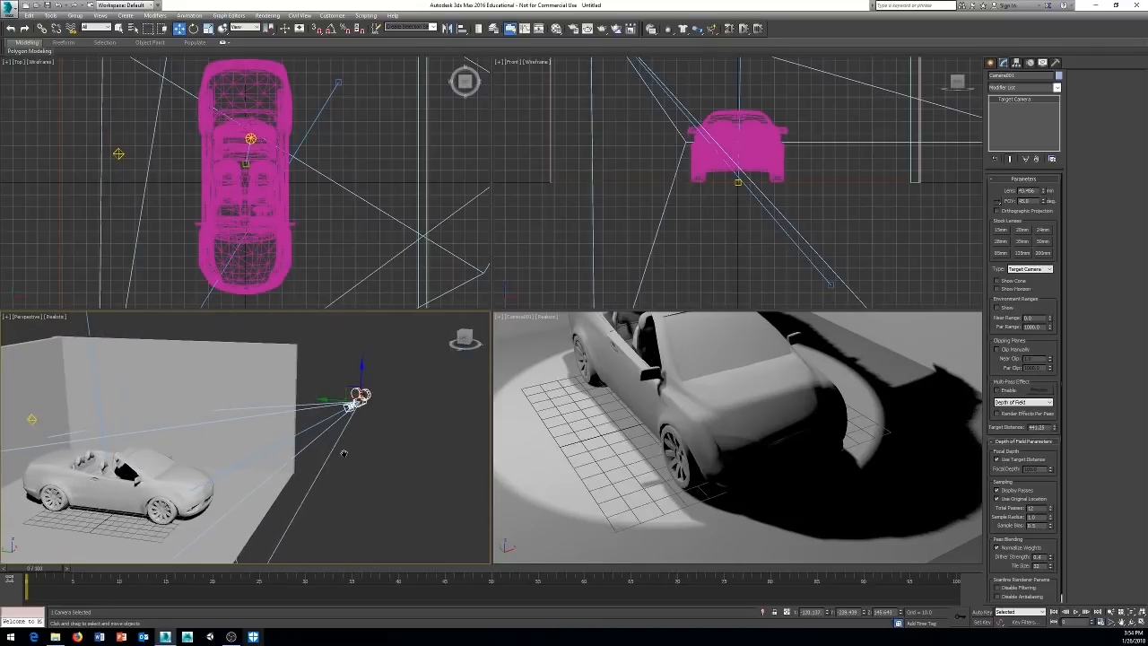
pyautogui.moveTo(362, 373); pyautogui.dragTo(351, 434)
pyautogui.moveTo(310, 421); pyautogui.dragTo(362, 381, button='middle')
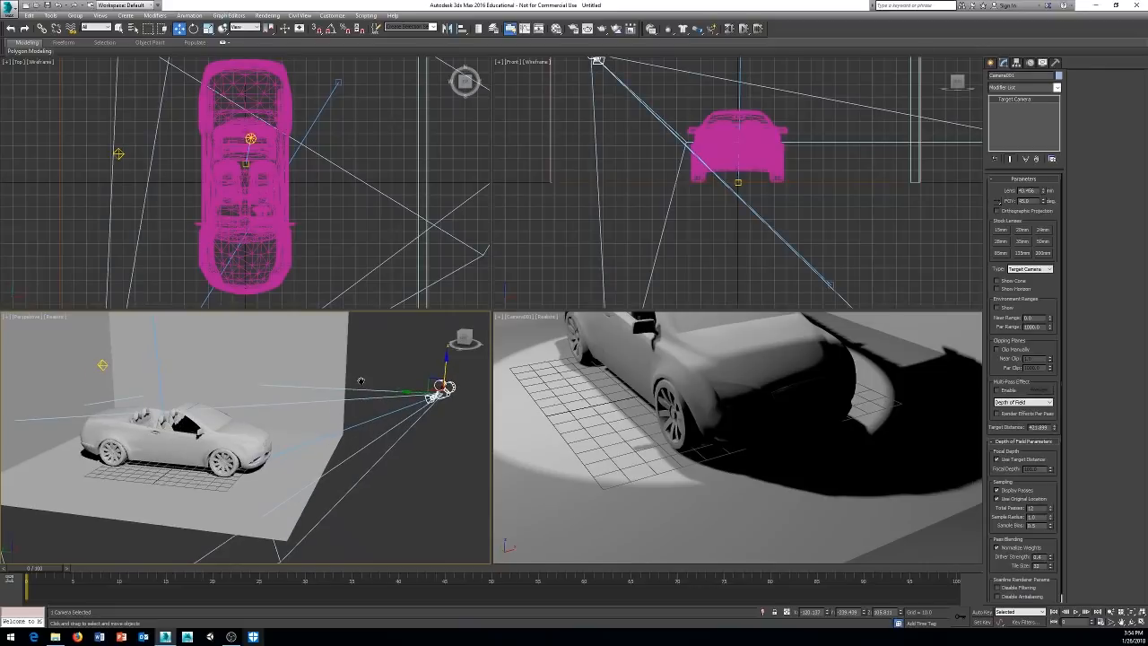
pyautogui.moveTo(446, 364)
pyautogui.mouseDown()
pyautogui.moveTo(435, 389)
pyautogui.moveTo(432, 379)
pyautogui.mouseUp()
pyautogui.moveTo(429, 358); pyautogui.dragTo(378, 370)
pyautogui.moveTo(377, 369); pyautogui.dragTo(386, 443, button='middle')
pyautogui.moveTo(242, 484); pyautogui.dragTo(257, 467, button='middle')
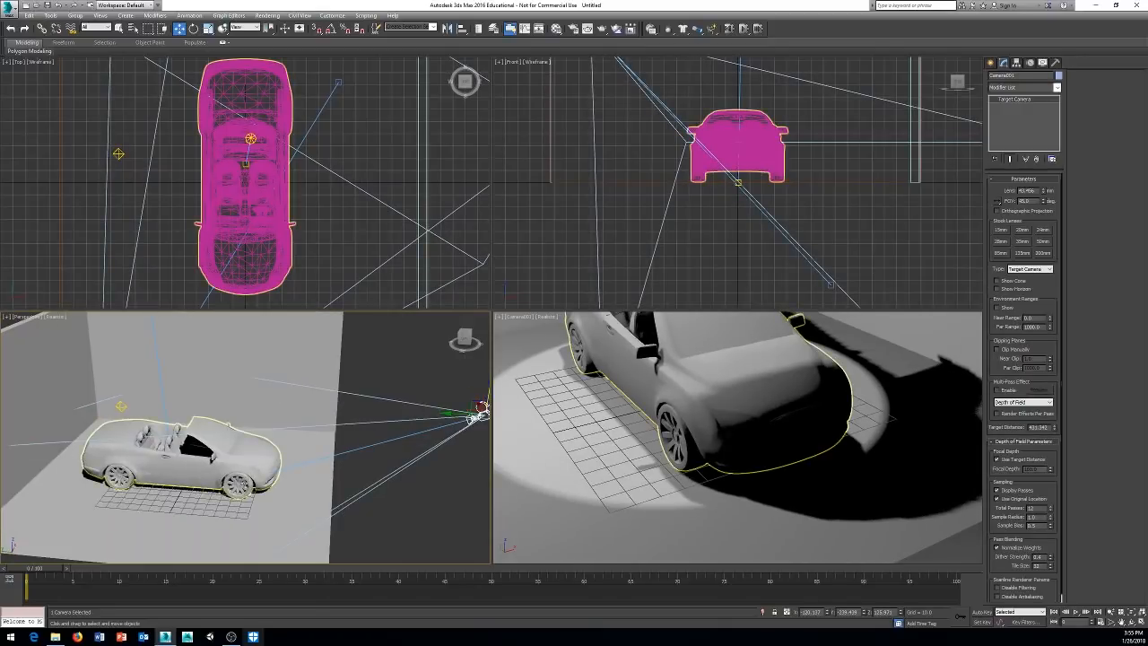
# - Using wireframe display to reach it, raise the camera's target so the camera frames the whole car, and restore shading
pyautogui.press('F3')
pyautogui.click(140, 506)
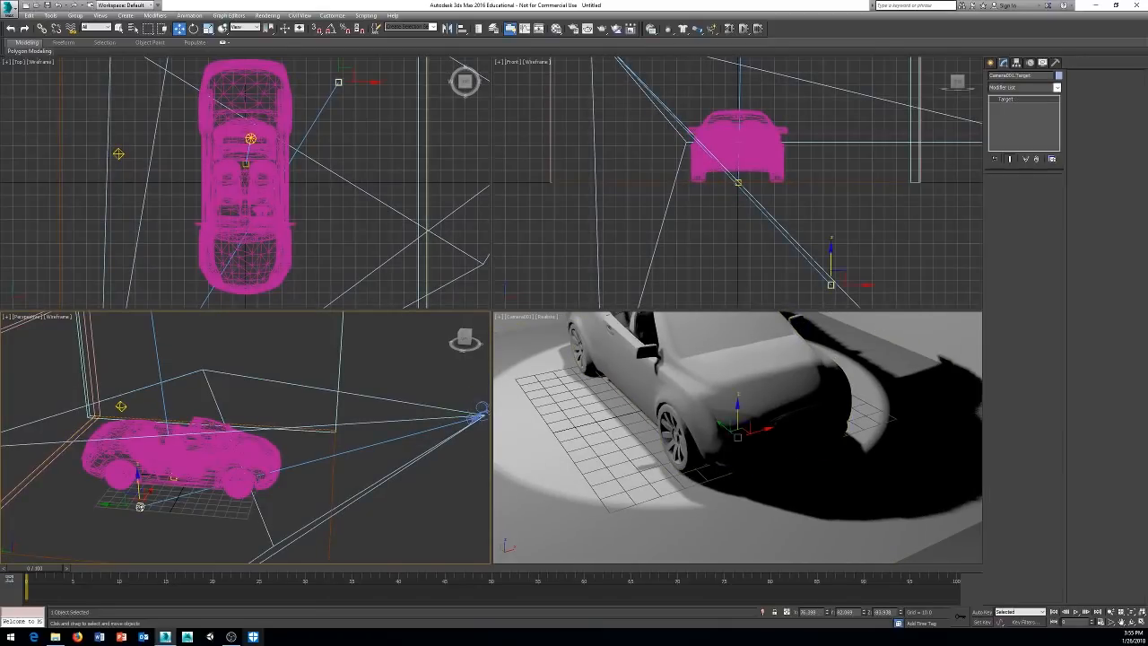
pyautogui.moveTo(140, 484); pyautogui.dragTo(140, 446)
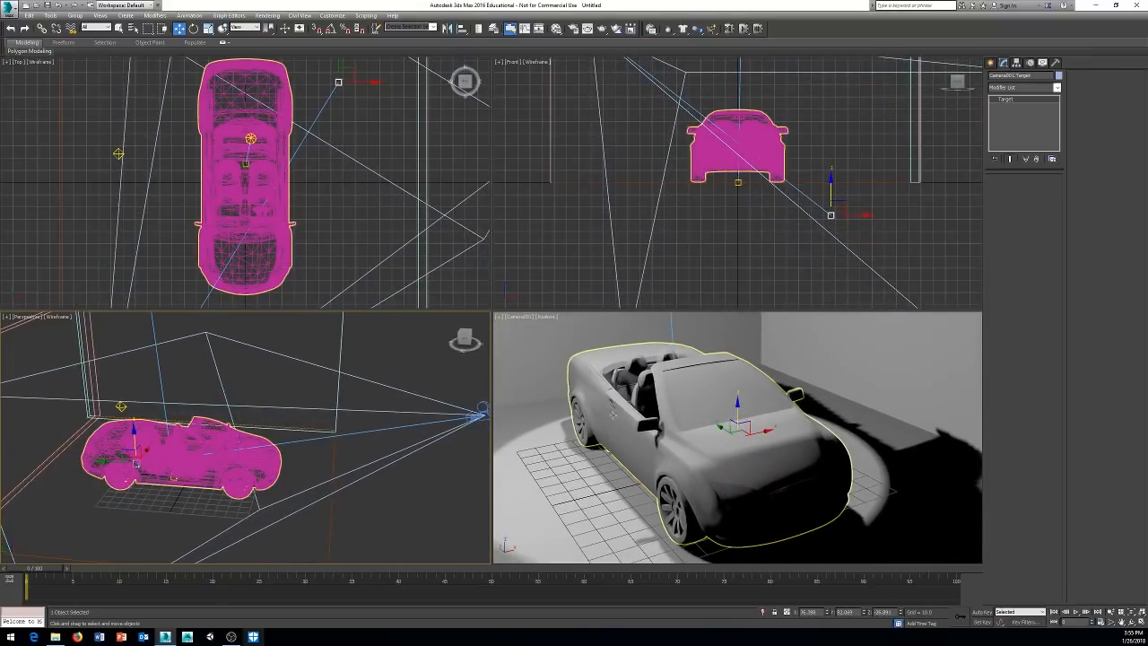
pyautogui.press('F3')
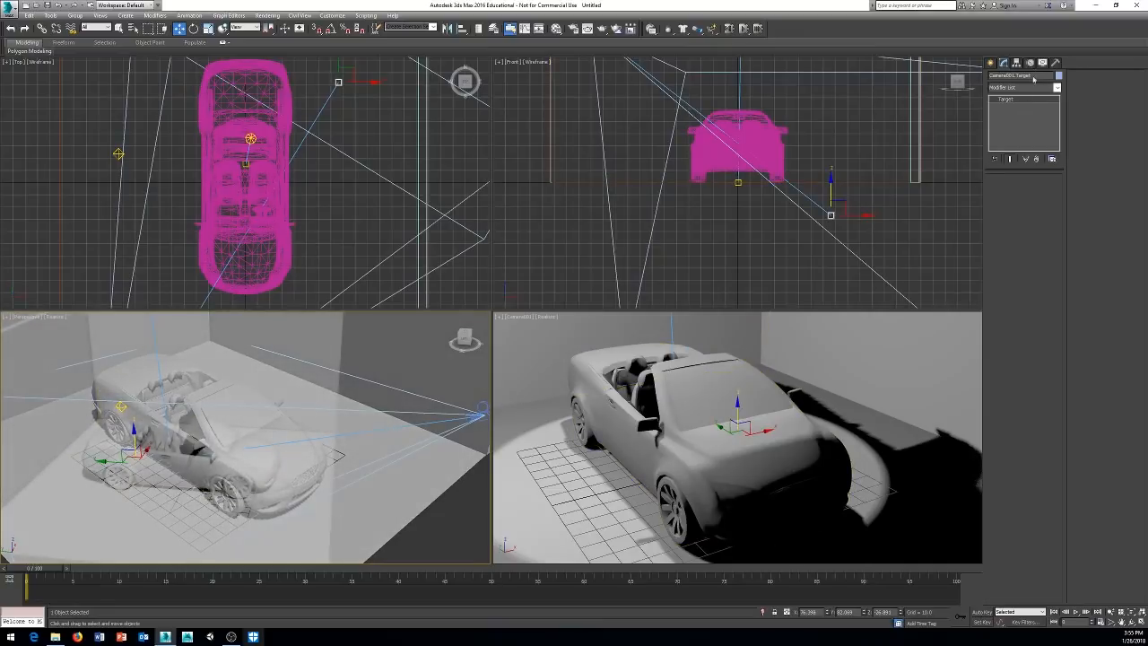
# - Select the camera, try Orthographic Projection on it, and turn the option off again
pyautogui.click(475, 415)
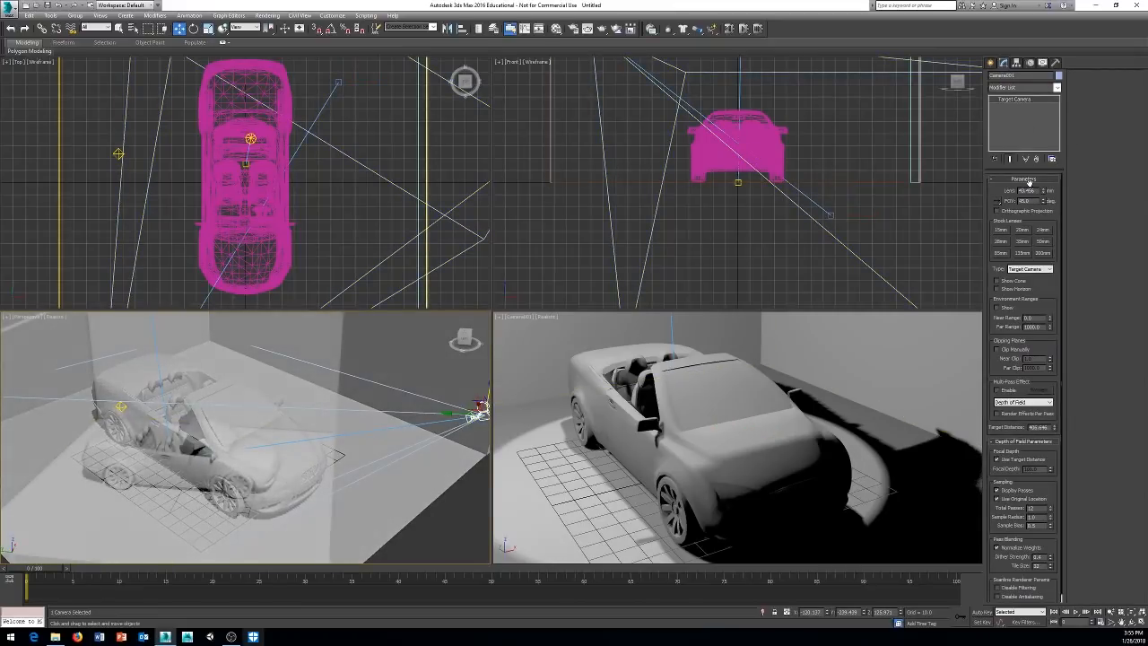
pyautogui.click(997, 210)
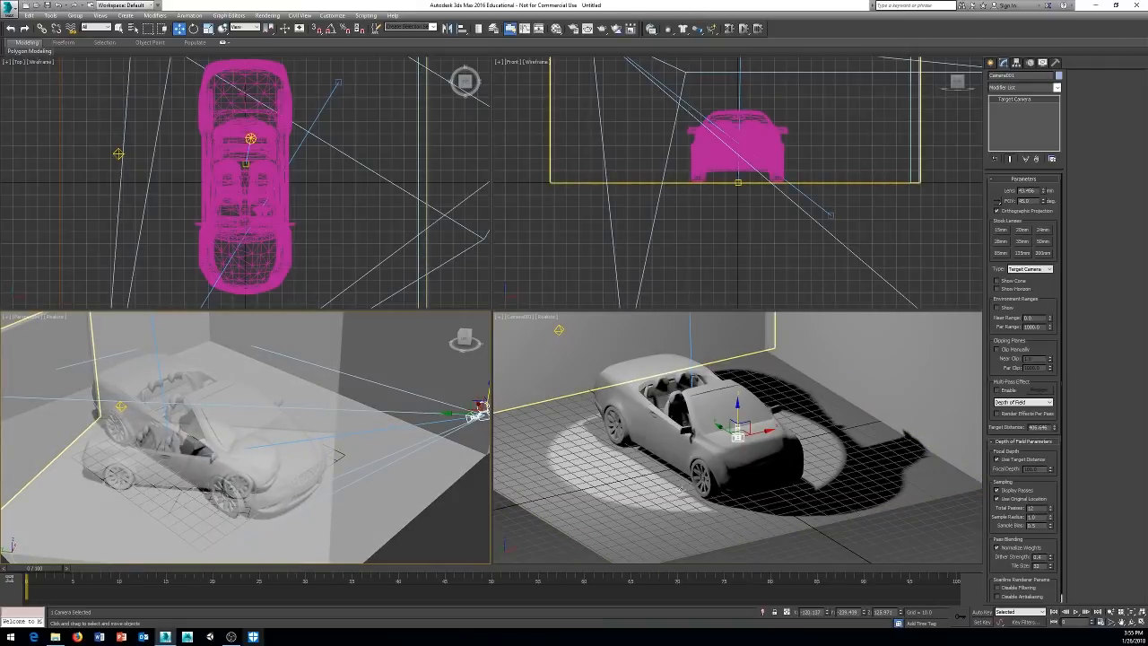
pyautogui.click(997, 212)
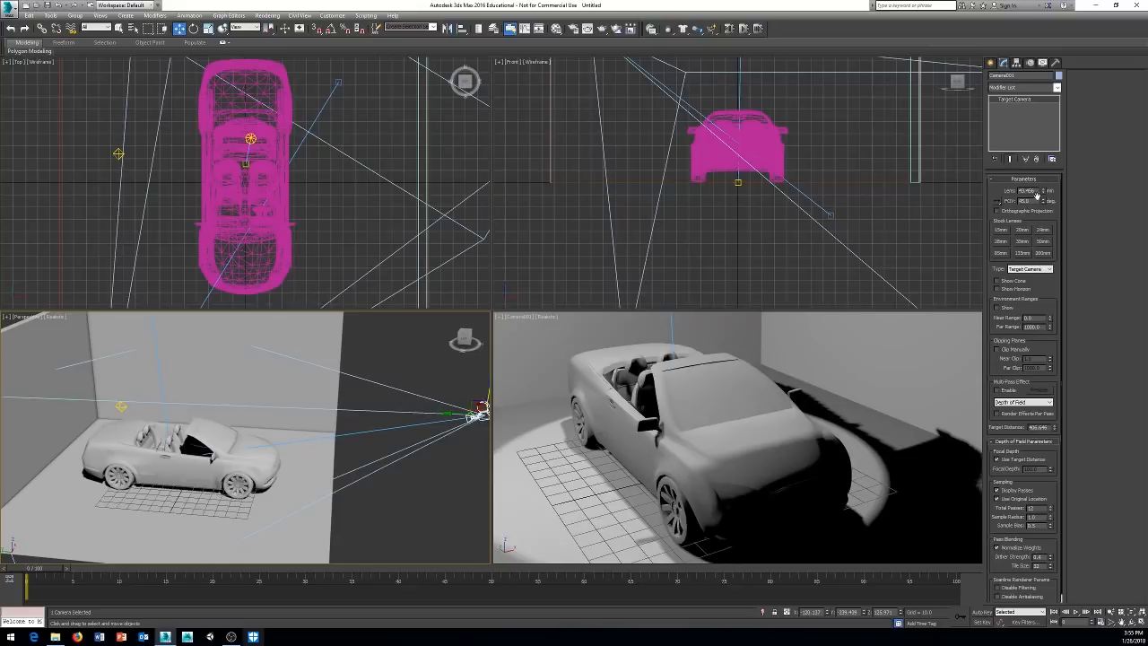
# - Examine the camera's clipping plane settings and the available multi-pass effects, keeping Depth of Field selected
pyautogui.scroll(-1, 1043, 282)
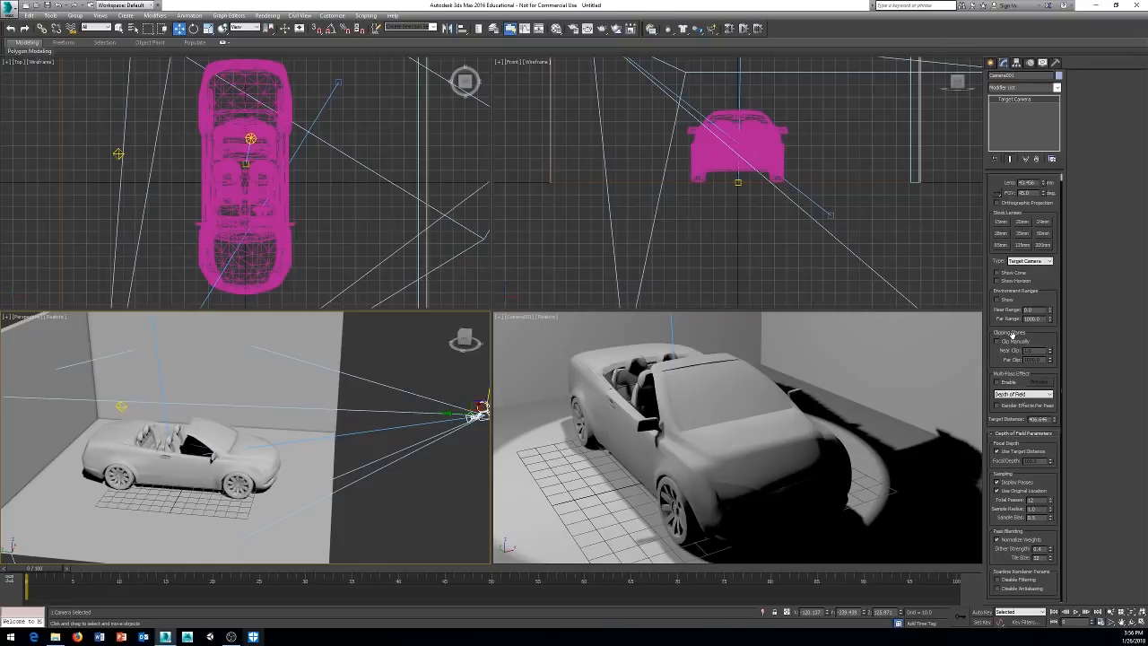
pyautogui.click(710, 431)
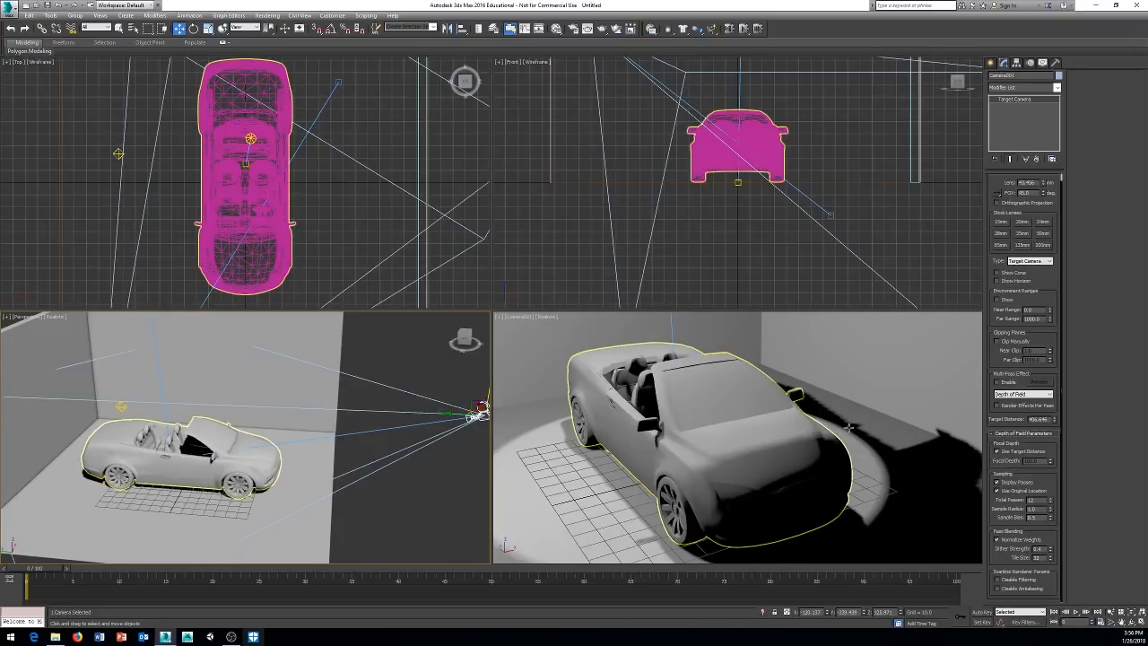
pyautogui.click(904, 395)
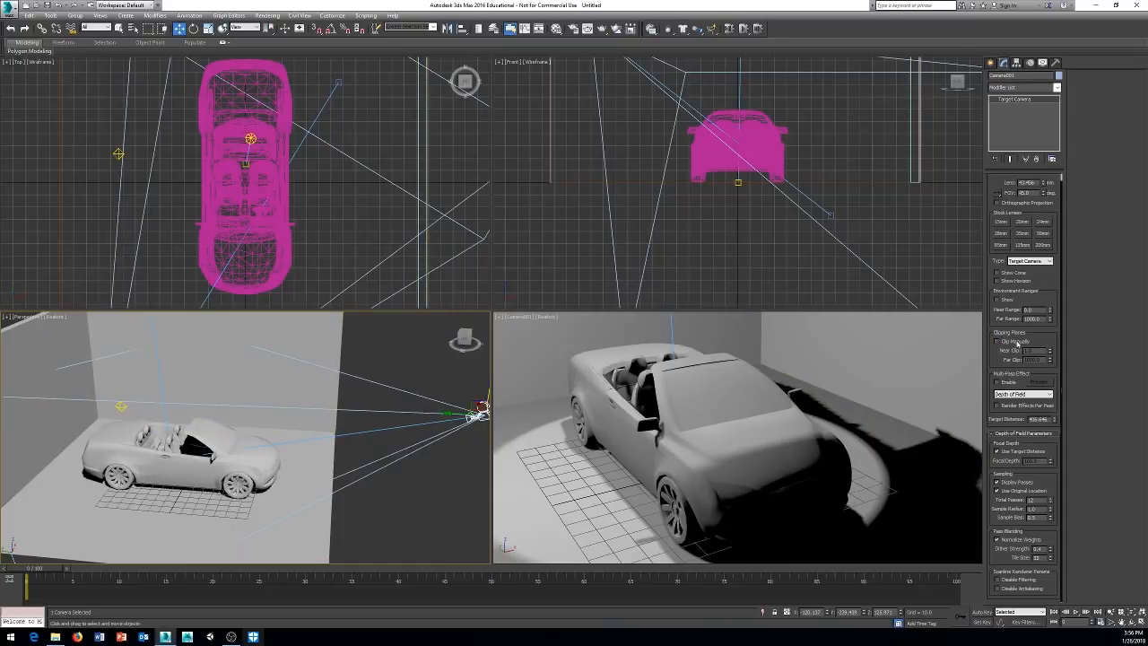
pyautogui.press('c')
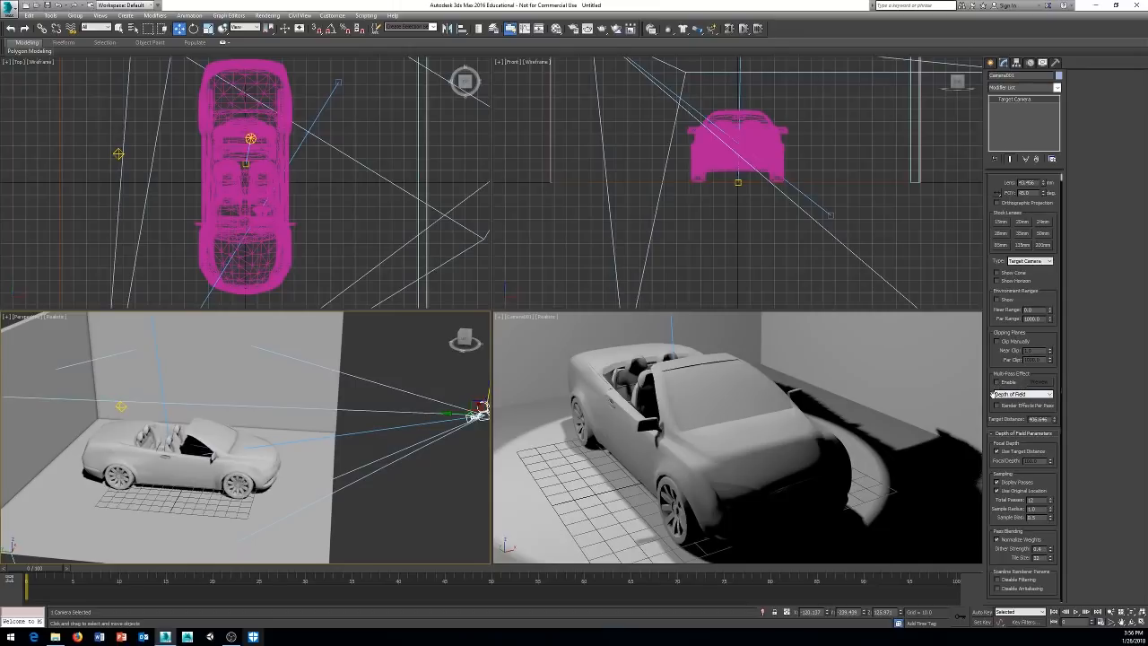
pyautogui.click(1012, 394)
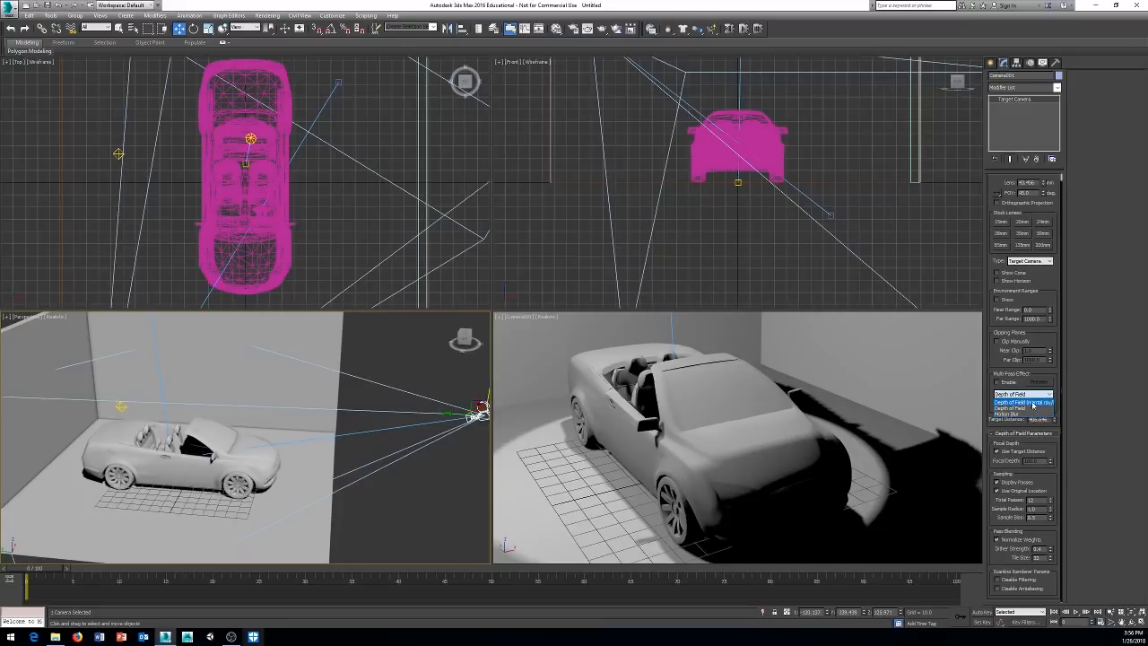
pyautogui.click(1018, 385)
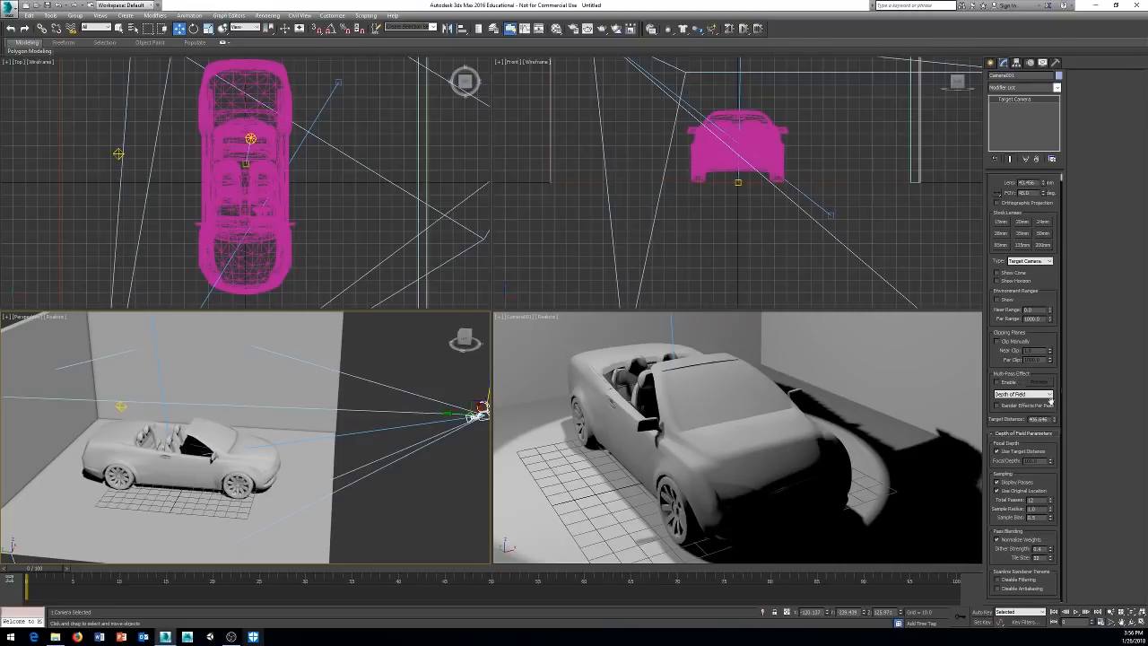
# - Set the camera's multi-pass effect to Motion Blur
pyautogui.click(1050, 395)
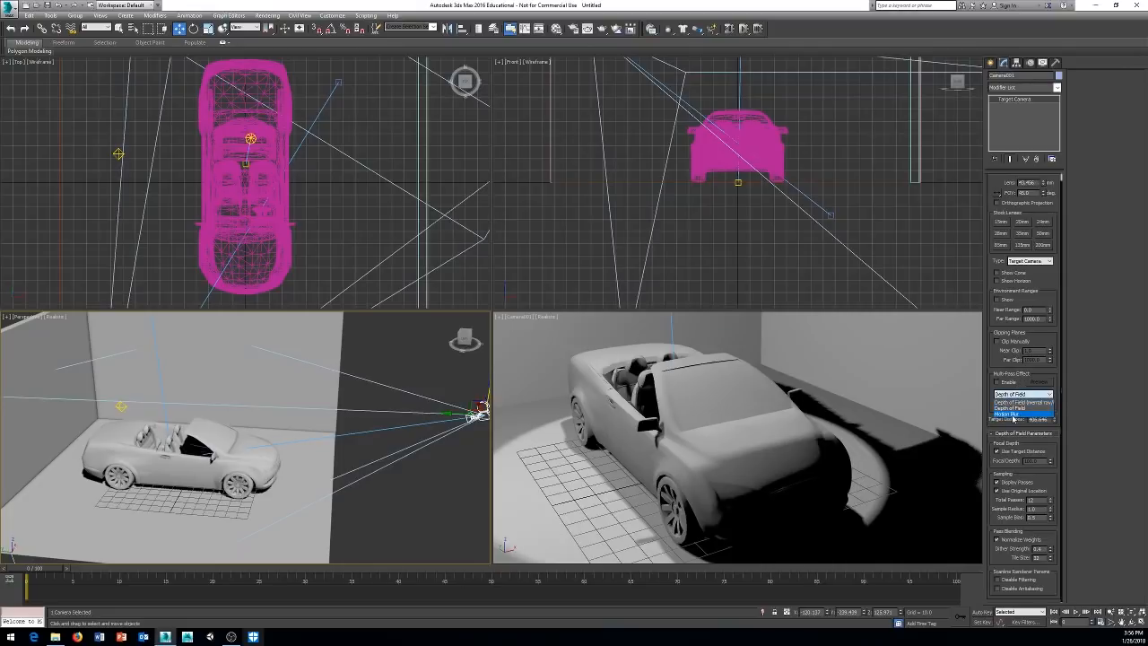
pyautogui.click(1015, 415)
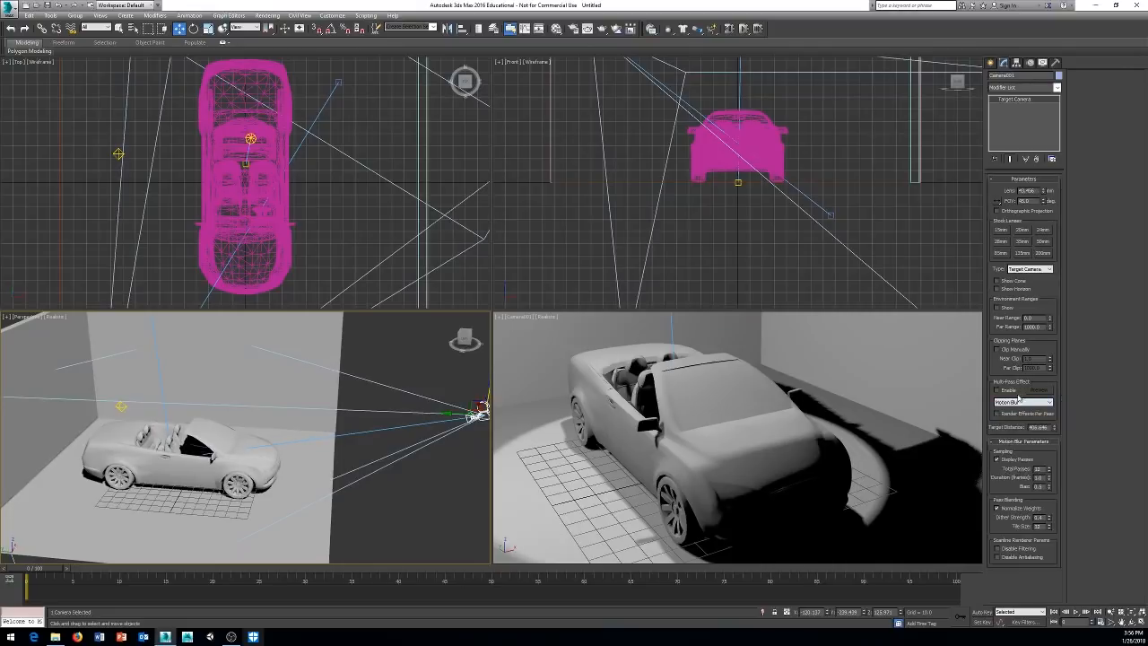
pyautogui.click(1019, 390)
pyautogui.keyDown('alt'); pyautogui.moveTo(439, 425); pyautogui.dragTo(445, 448, button='middle'); pyautogui.keyUp('alt')
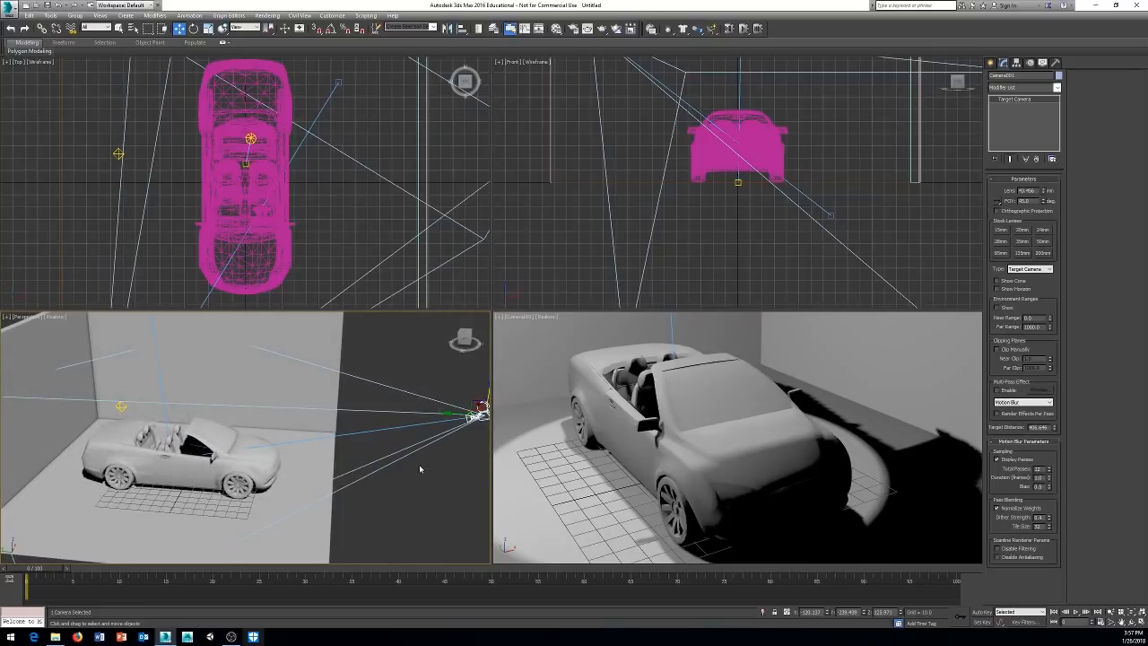
pyautogui.moveTo(409, 461); pyautogui.dragTo(295, 441, button='middle')
pyautogui.moveTo(371, 443)
pyautogui.keyDown('alt'); pyautogui.mouseDown(button='middle')
pyautogui.moveTo(377, 423)
pyautogui.moveTo(358, 444)
pyautogui.mouseUp(button='middle'); pyautogui.keyUp('alt')
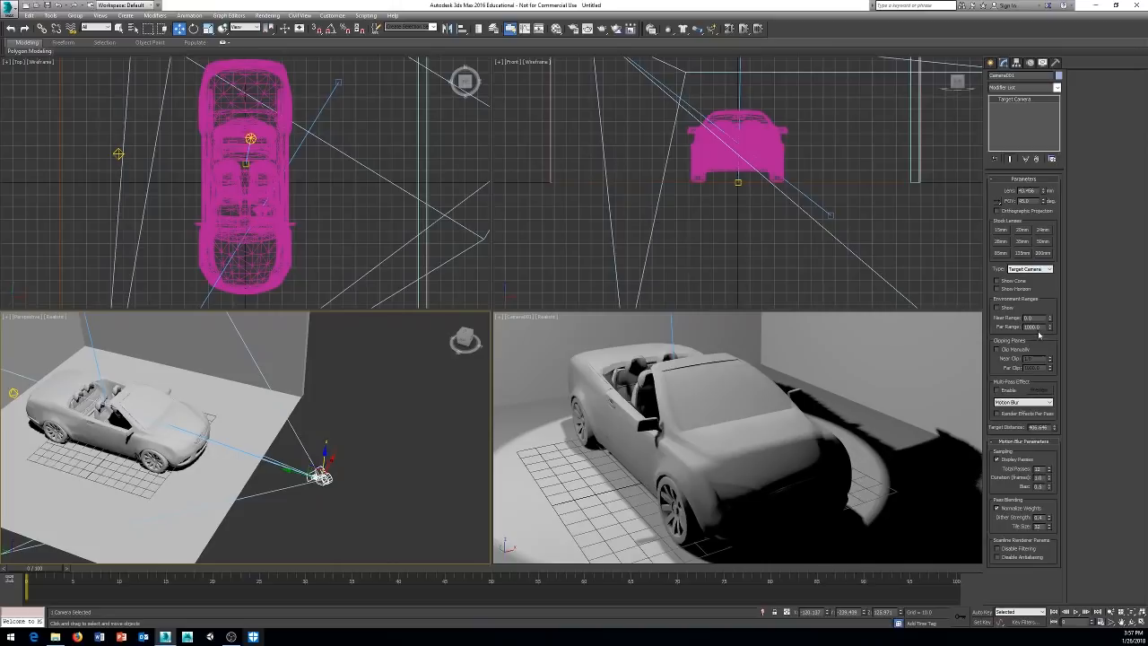
pyautogui.hotkey('shift', 'z')
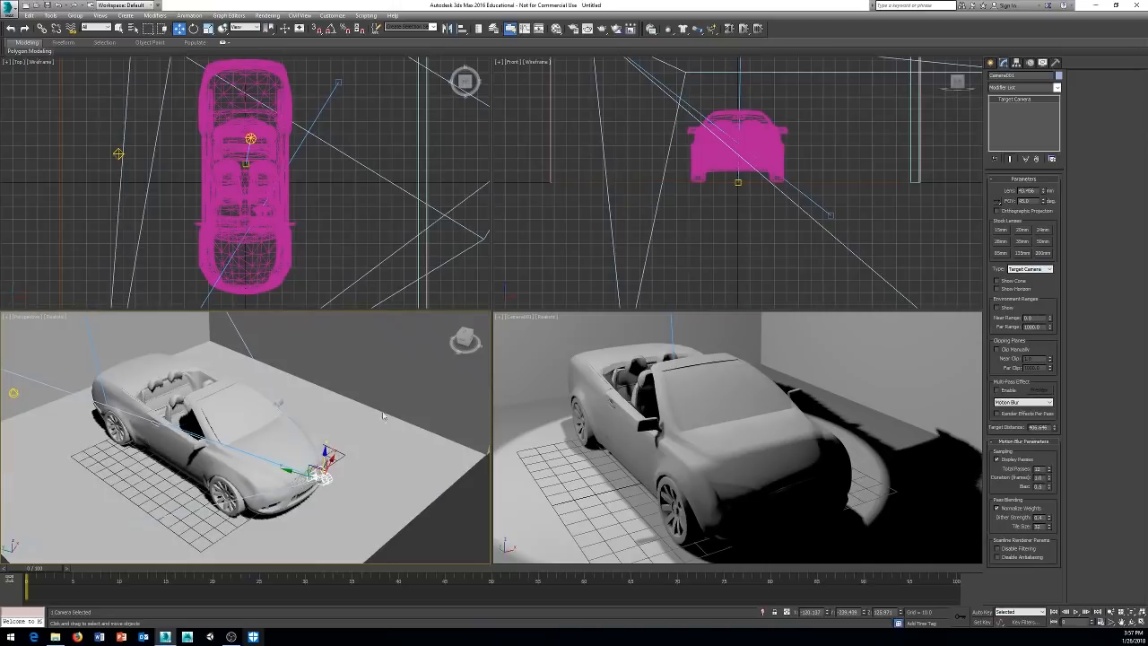
pyautogui.moveTo(383, 415)
pyautogui.keyDown('alt'); pyautogui.mouseDown(button='middle')
pyautogui.moveTo(397, 459)
pyautogui.moveTo(382, 429)
pyautogui.moveTo(354, 422)
pyautogui.moveTo(373, 408)
pyautogui.mouseUp(button='middle'); pyautogui.keyUp('alt')
pyautogui.hotkey('shift', 'z')
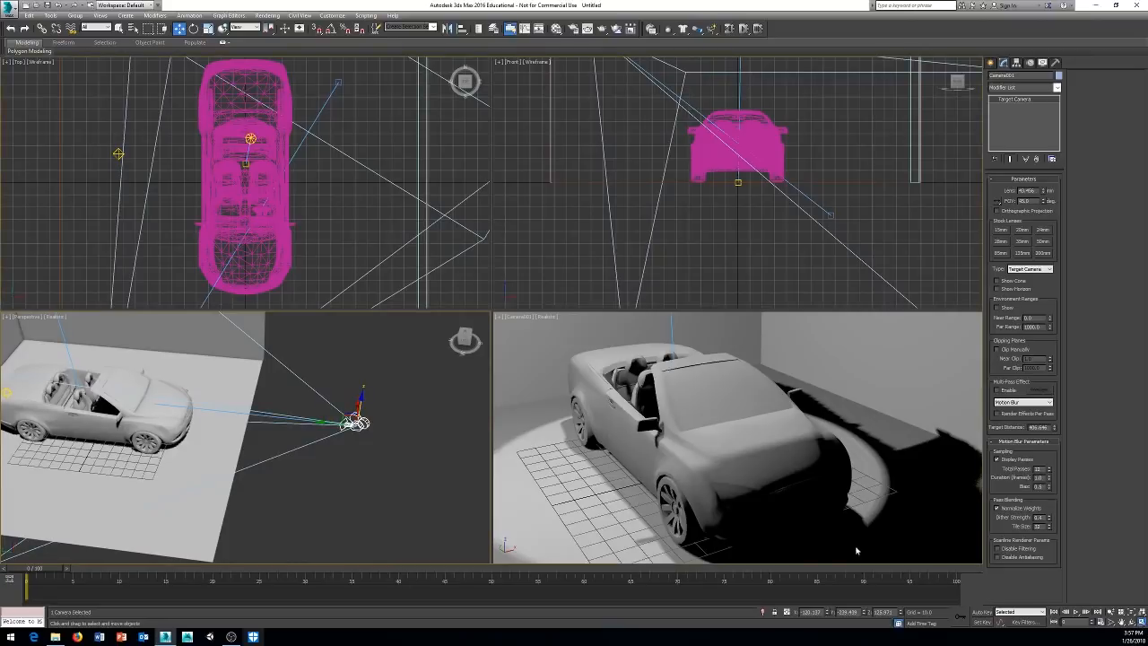
# - Maximize the perspective view and select the omni light so its parameters can be edited
pyautogui.hotkey('alt', 'w')
pyautogui.moveTo(538, 413); pyautogui.dragTo(676, 476, button='middle')
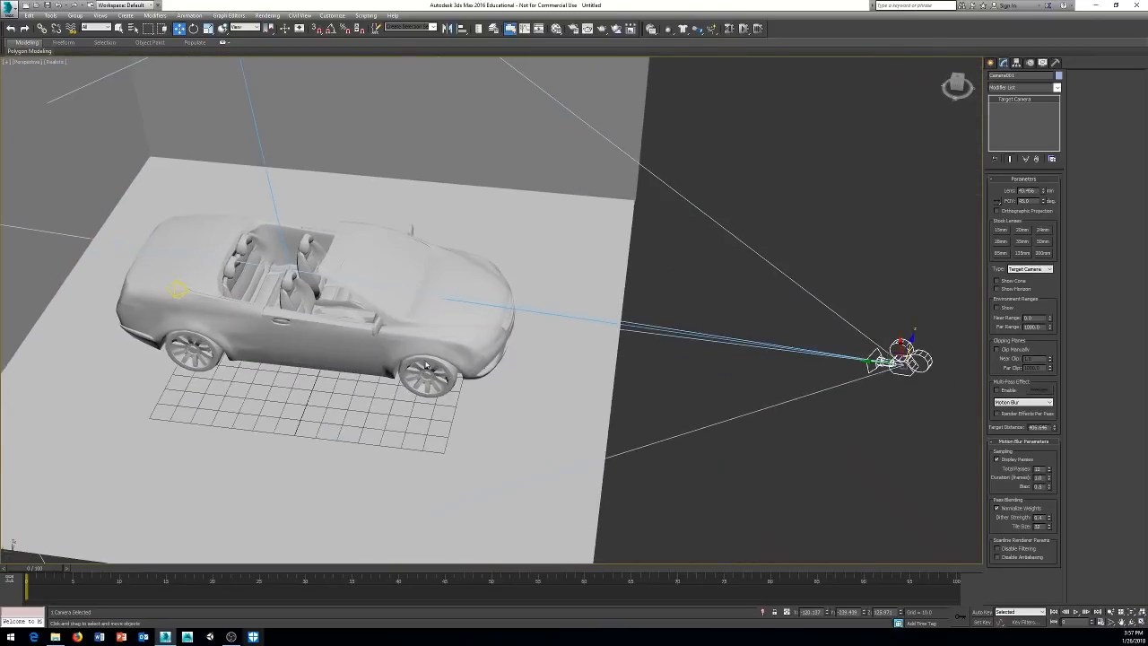
pyautogui.click(169, 246)
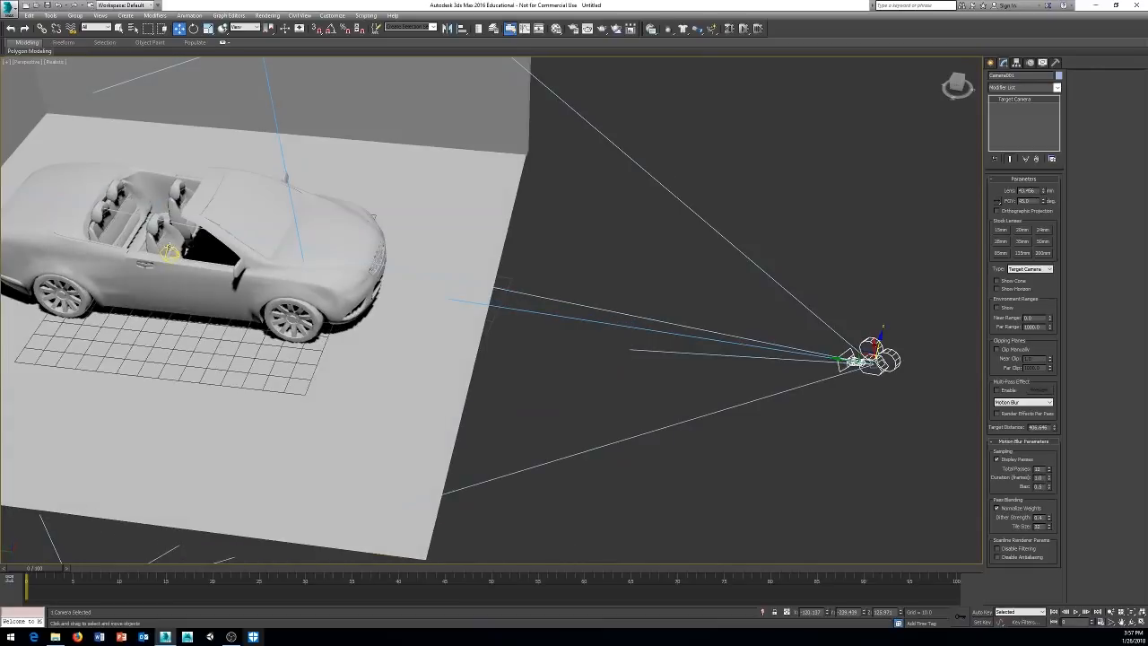
pyautogui.moveTo(168, 245); pyautogui.dragTo(522, 306, button='middle')
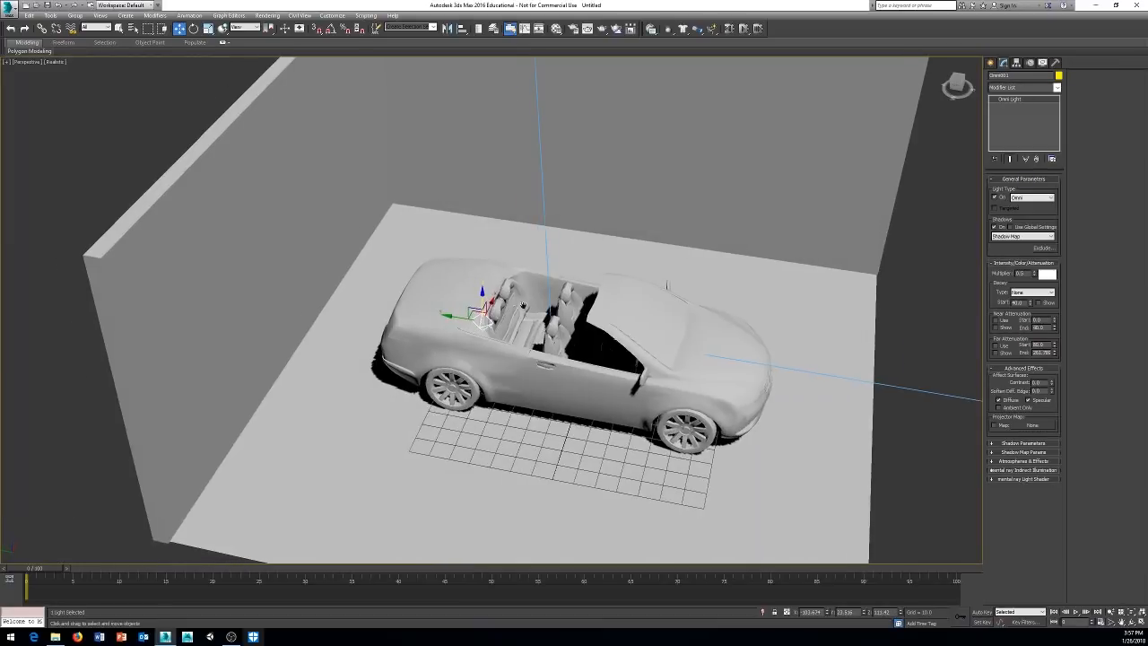
pyautogui.keyDown('alt'); pyautogui.moveTo(449, 289); pyautogui.dragTo(403, 235, button='middle'); pyautogui.keyUp('alt')
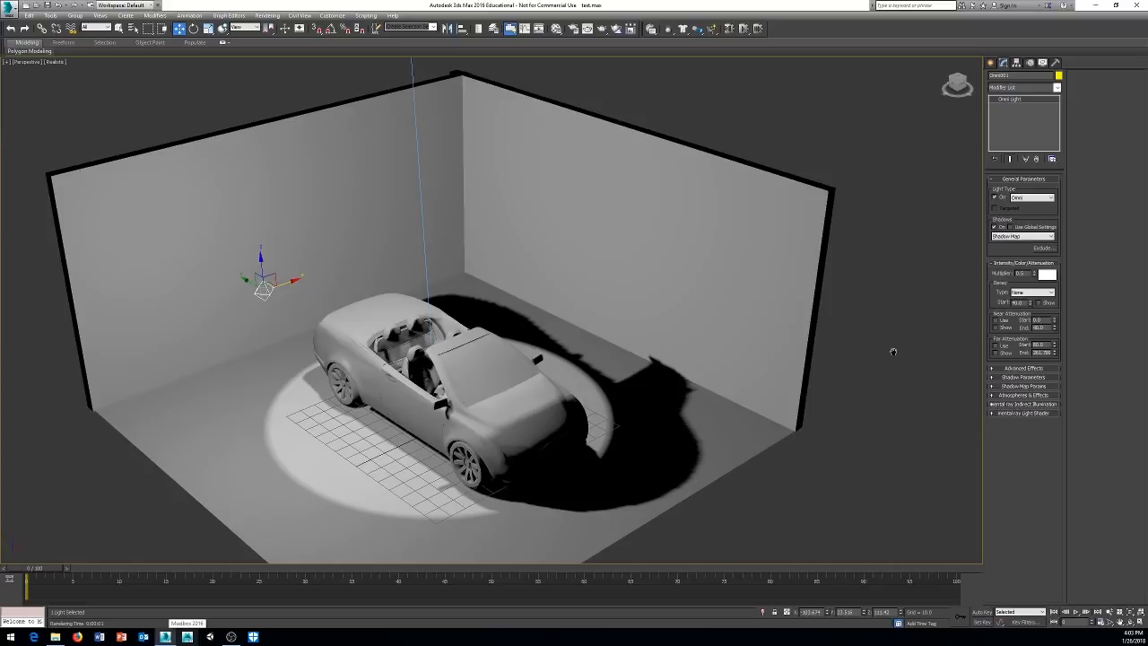
# - Try the scene with the omni light switched off, and switch the light on again
pyautogui.moveTo(888, 350); pyautogui.dragTo(898, 350, button='middle')
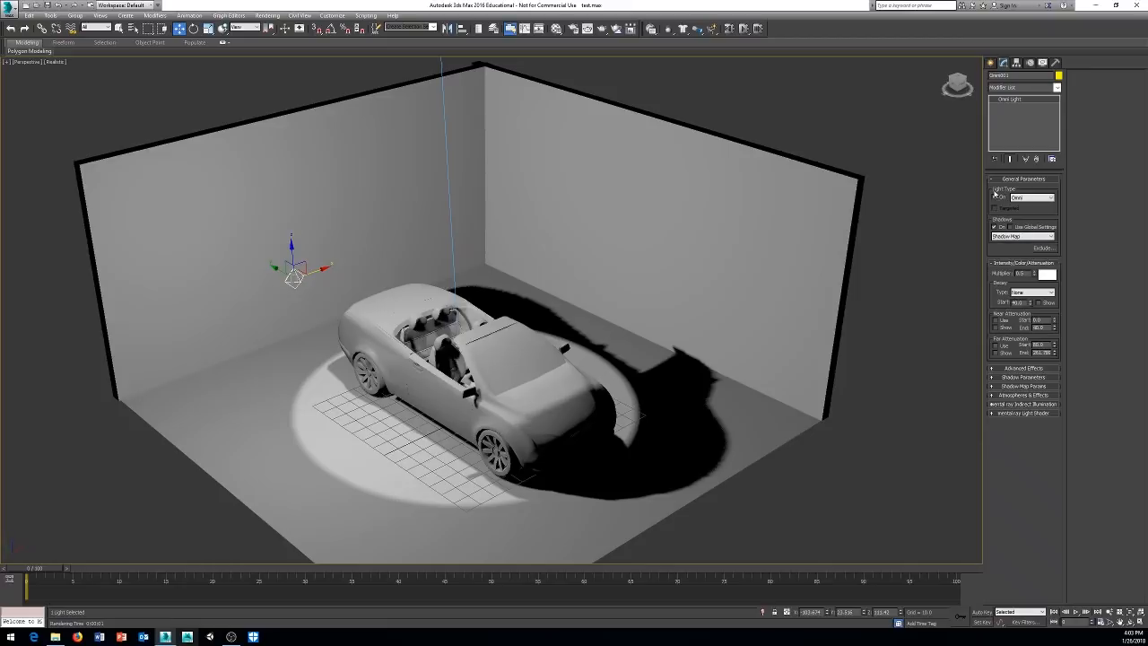
pyautogui.click(994, 197)
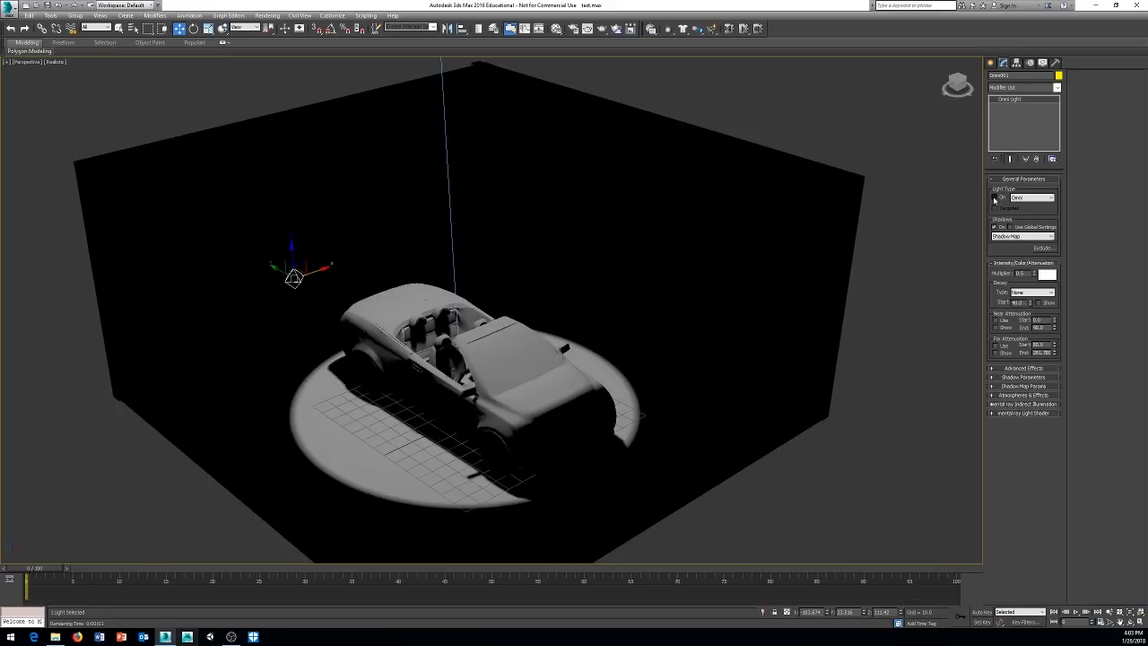
pyautogui.click(993, 198)
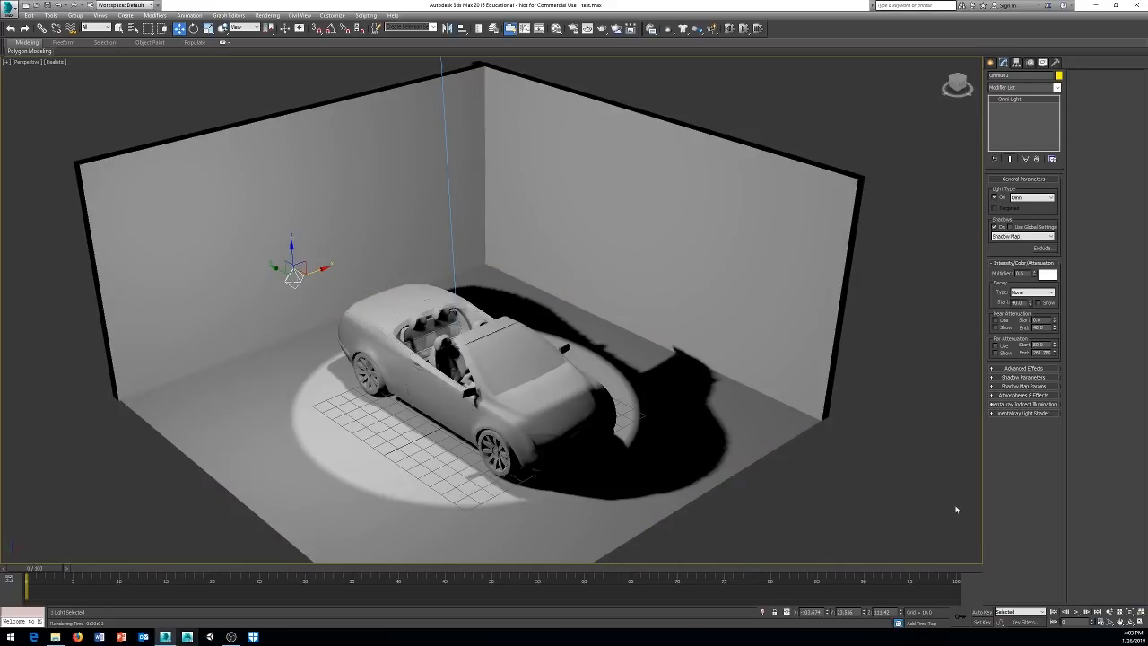
# - Start automatic keyframing and animate the omni light's multiplier as a flicker, setting it to 0.5 at frame 2
pyautogui.click(980, 611)
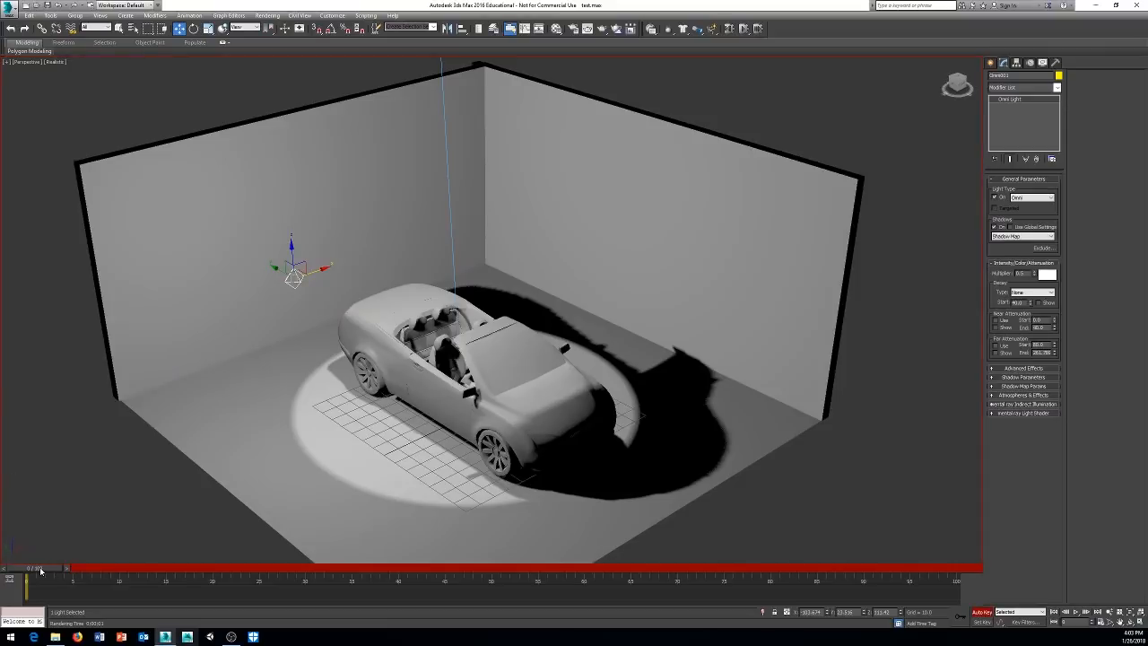
pyautogui.moveTo(44, 568); pyautogui.dragTo(60, 571)
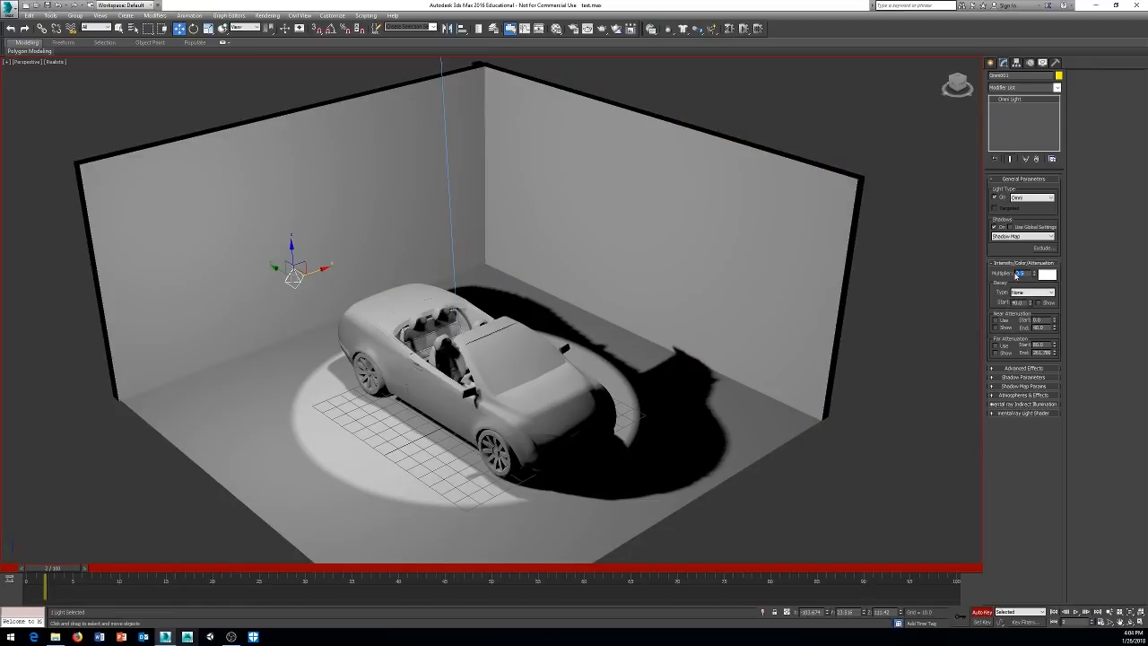
pyautogui.write('.5')
pyautogui.moveTo(56, 570); pyautogui.dragTo(44, 572)
pyautogui.press('w')
pyautogui.rightClick(1033, 274)
pyautogui.click(1034, 272)
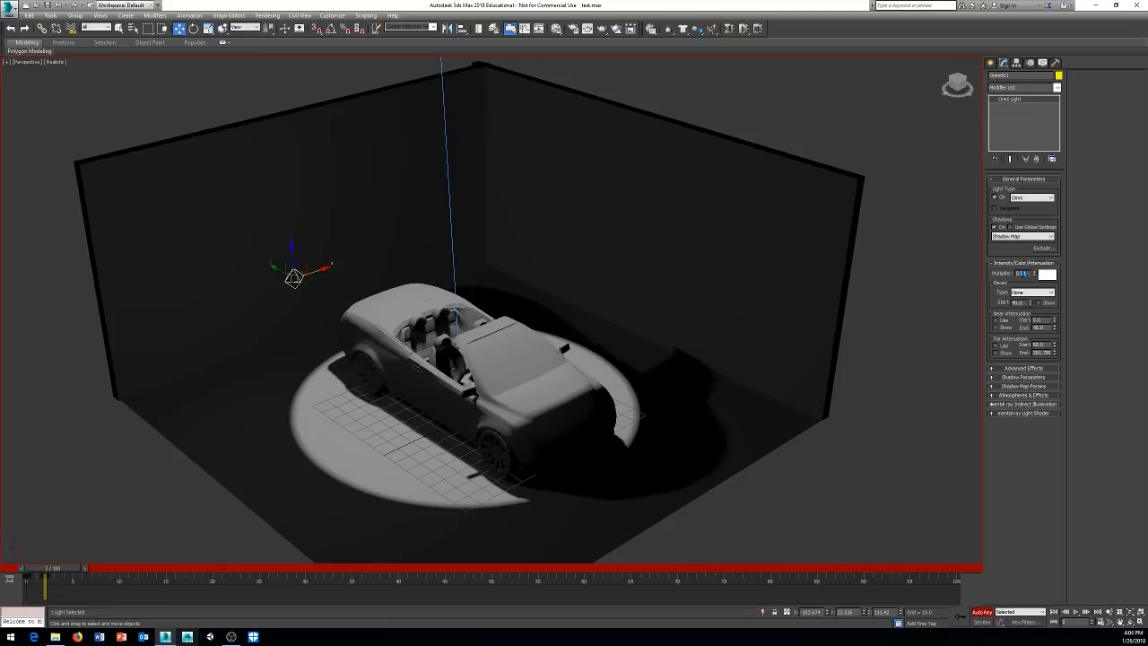
pyautogui.write('5')
pyautogui.press('Return')
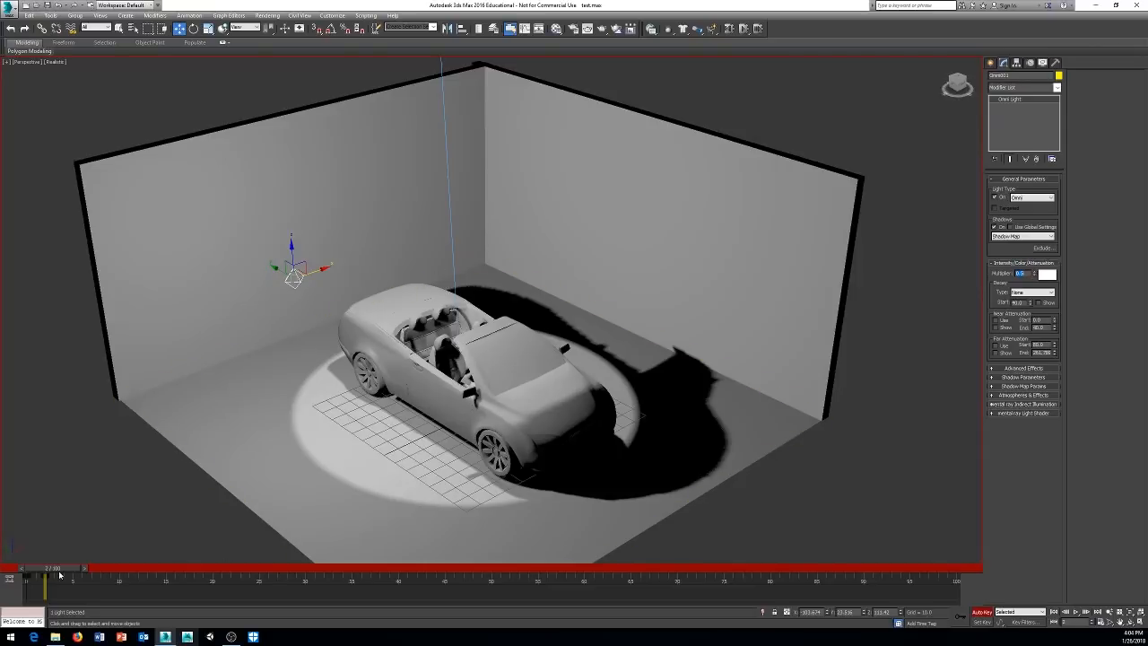
# - Continue the omni light's flicker by keying its multiplier at 0 on frame 3 and 0.5 on frame 4
pyautogui.moveTo(59, 572); pyautogui.dragTo(43, 574)
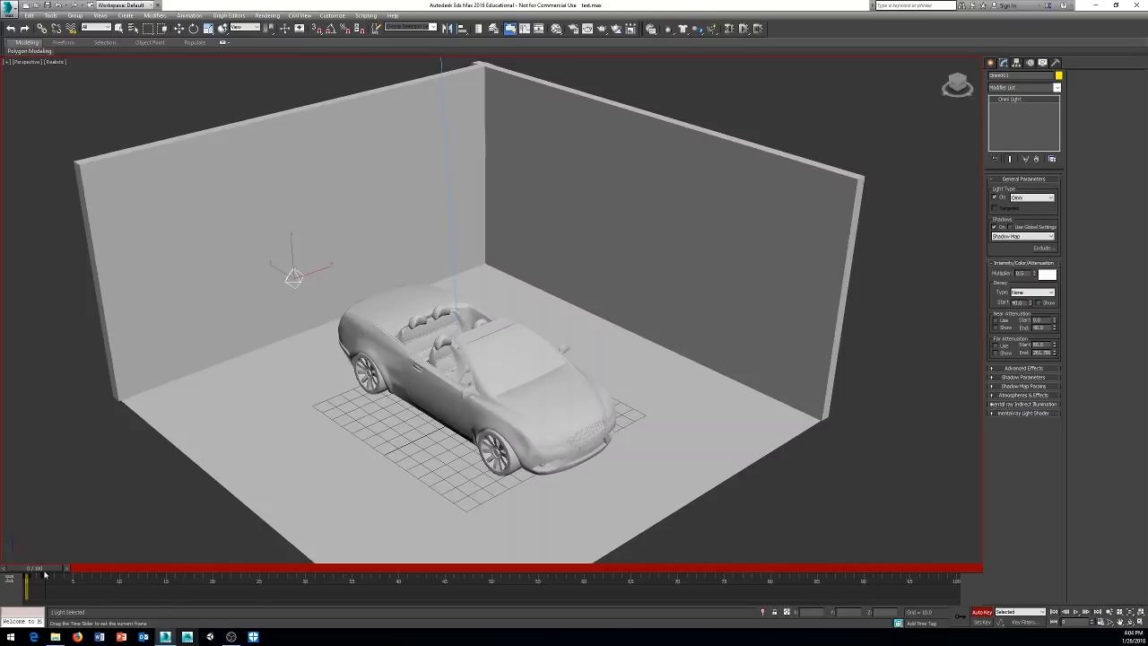
pyautogui.press('w')
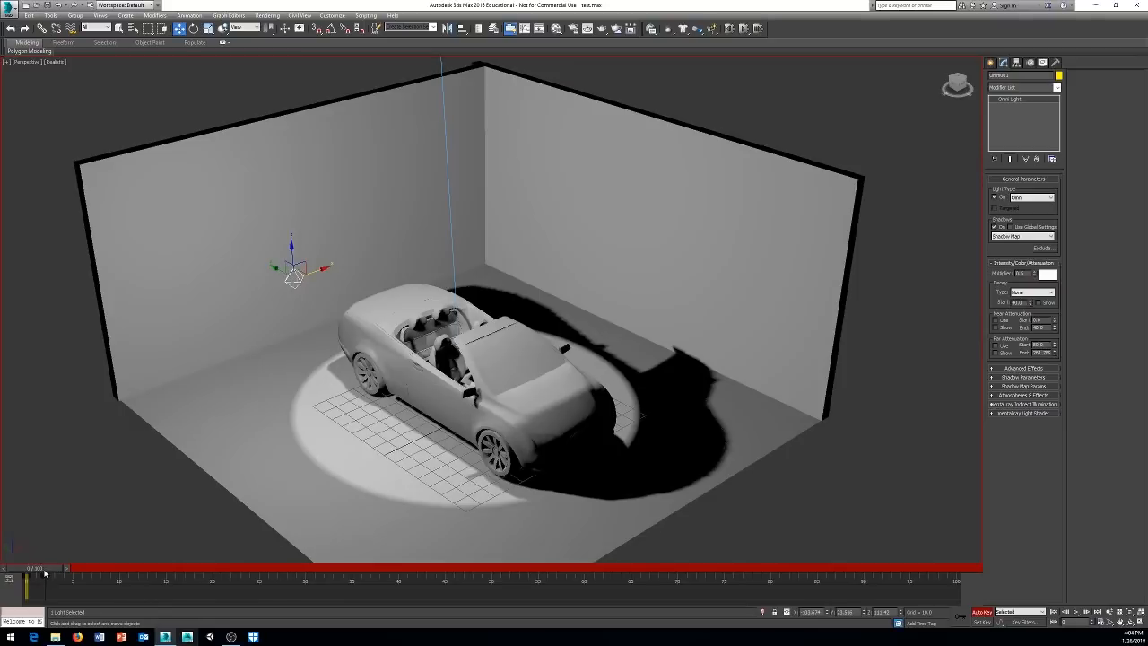
pyautogui.moveTo(45, 572); pyautogui.dragTo(73, 572)
pyautogui.rightClick(1033, 275)
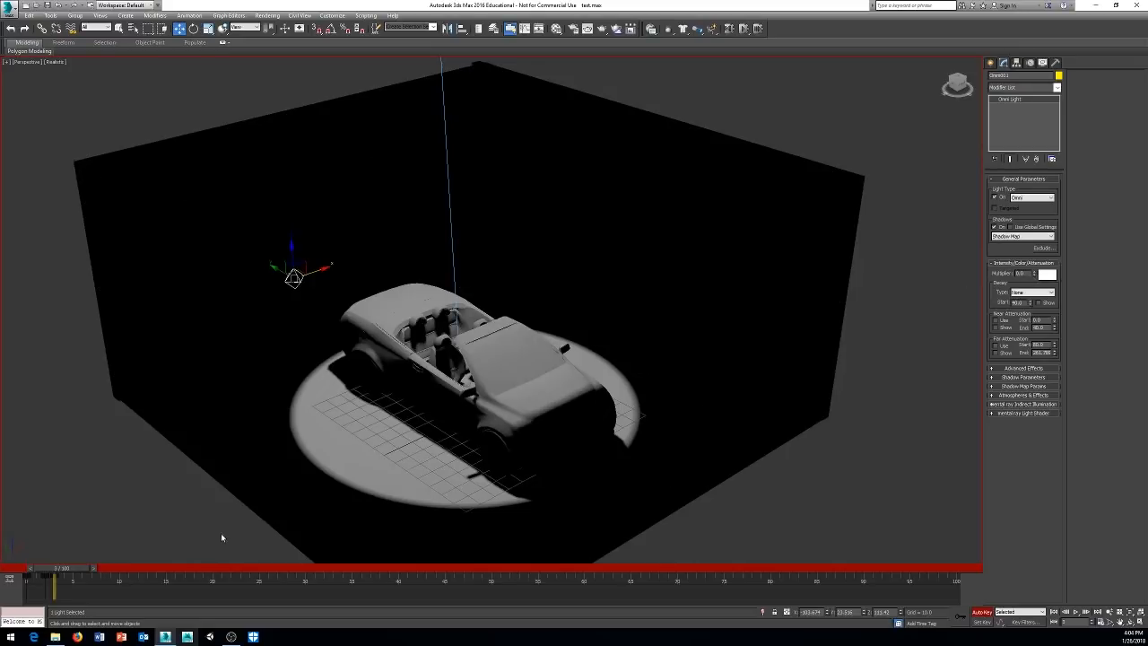
pyautogui.moveTo(78, 570); pyautogui.dragTo(85, 570)
pyautogui.write('0.5')
pyautogui.press('Return')
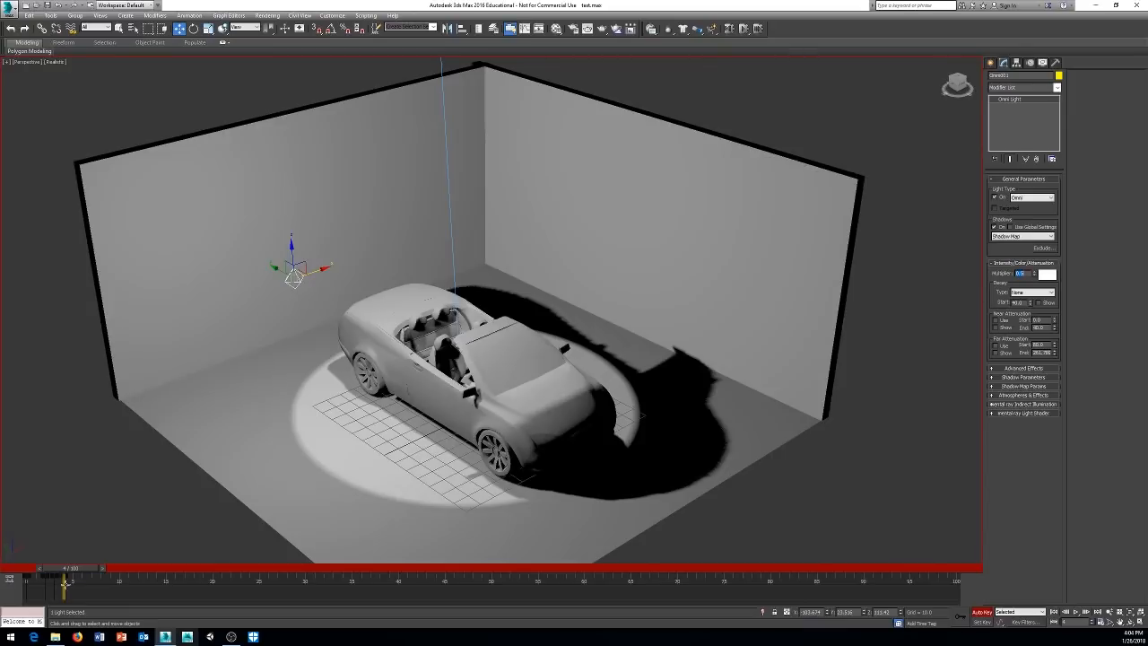
# - Scrub between the first few frames to check the omni light's flicker
pyautogui.moveTo(75, 568); pyautogui.dragTo(58, 568)
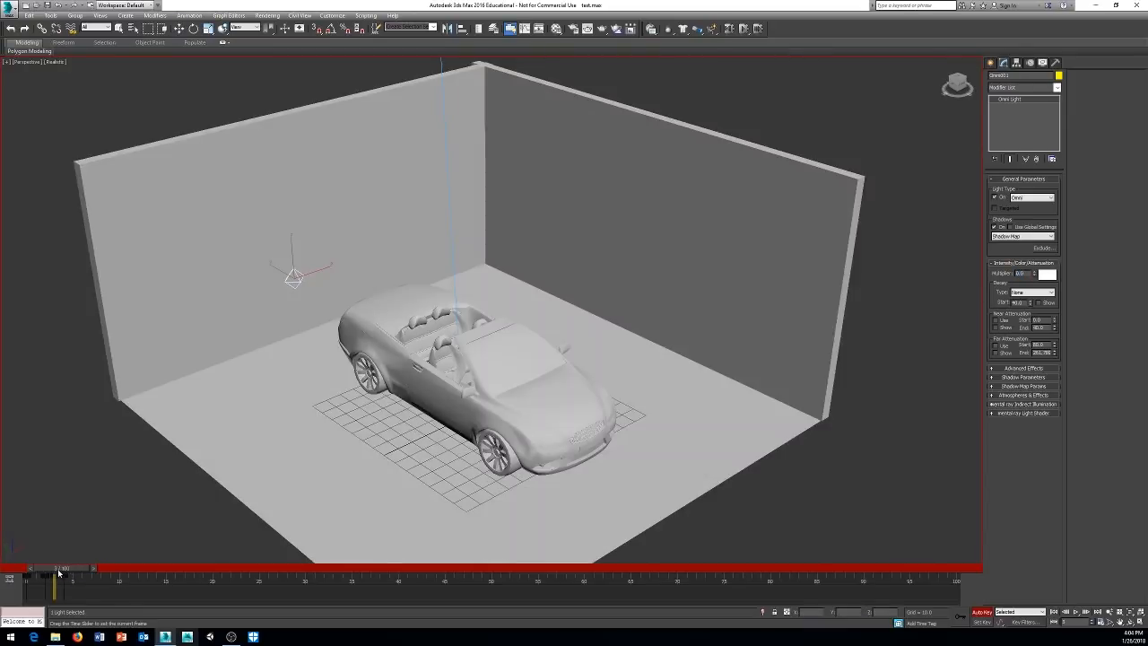
pyautogui.press('w')
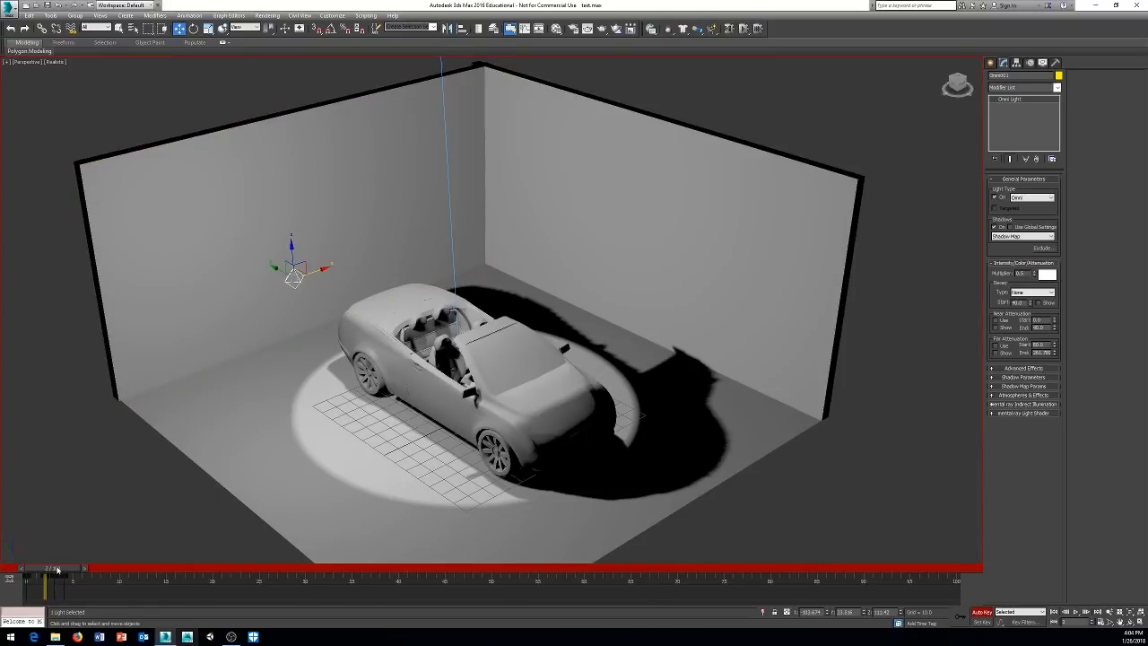
pyautogui.moveTo(58, 569); pyautogui.dragTo(66, 570)
pyautogui.press('w')
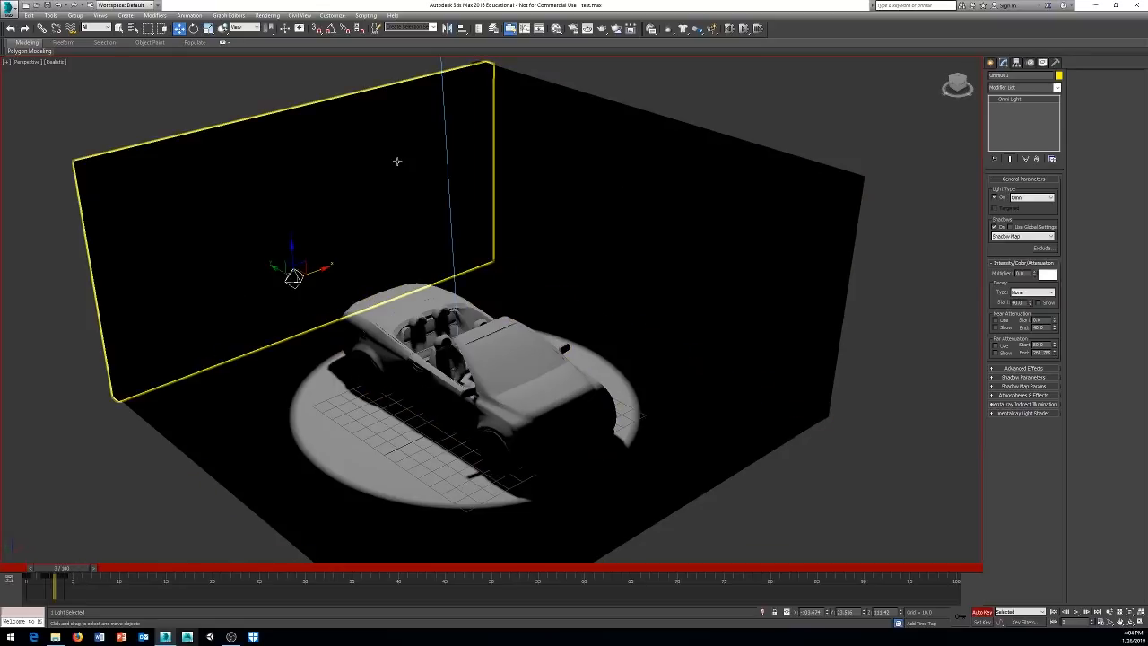
pyautogui.moveTo(75, 569); pyautogui.dragTo(66, 569)
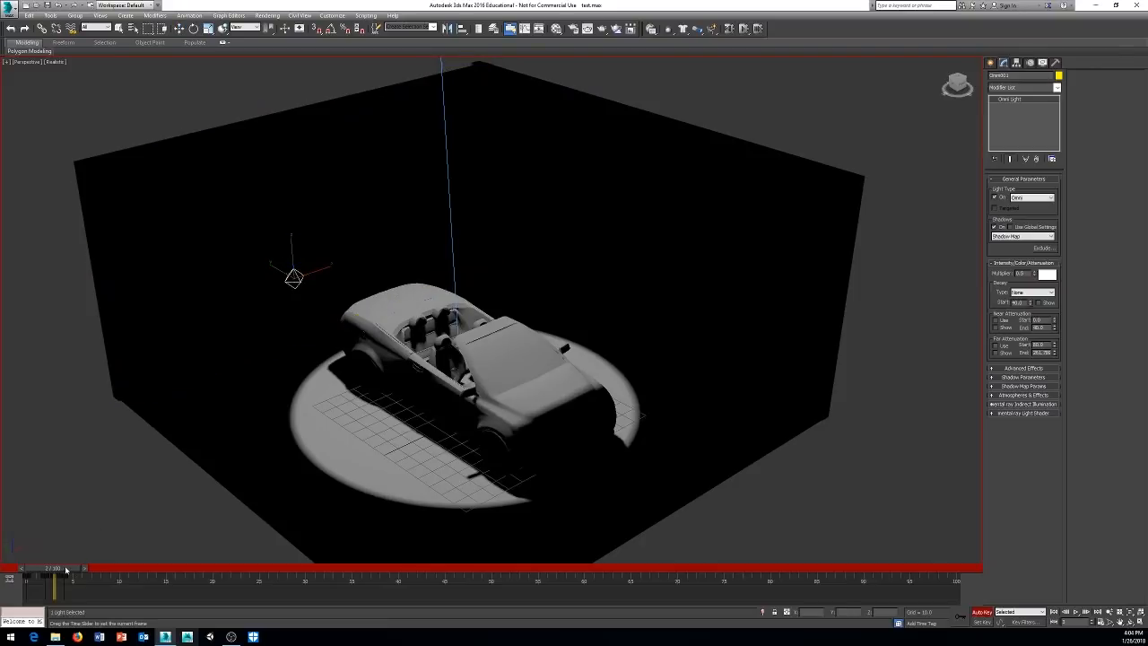
pyautogui.press('w')
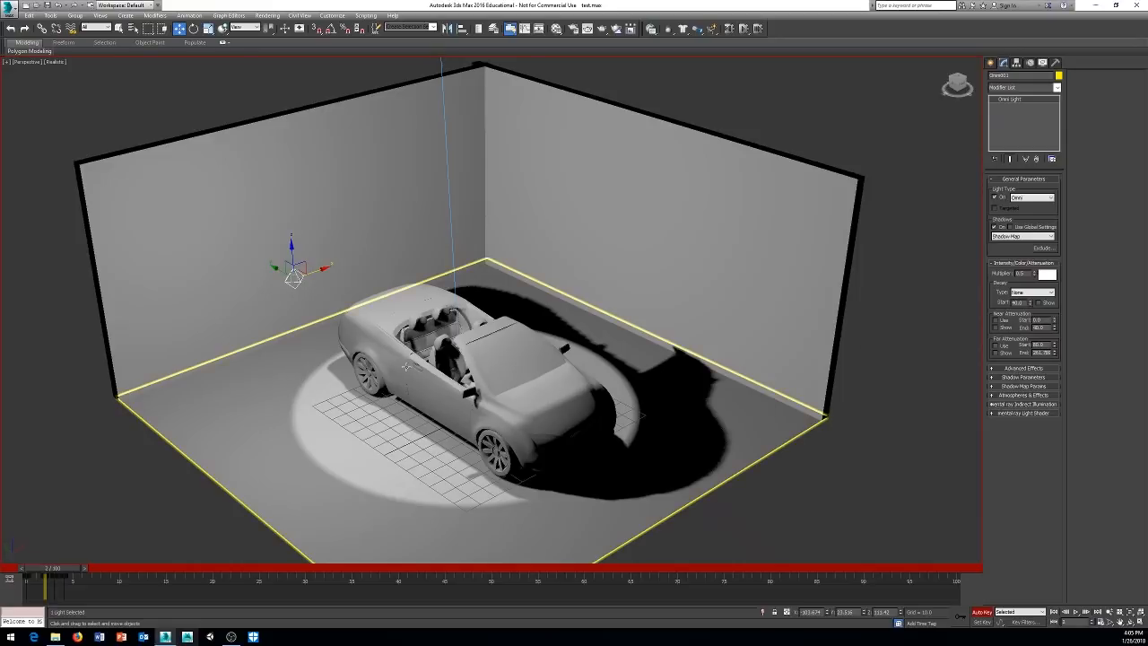
# - Create a standard free camera beside the room's open side and move it up into the room near the car
pyautogui.moveTo(772, 434)
pyautogui.mouseDown(button='middle')
pyautogui.moveTo(771, 400)
pyautogui.moveTo(745, 385)
pyautogui.mouseUp(button='middle')
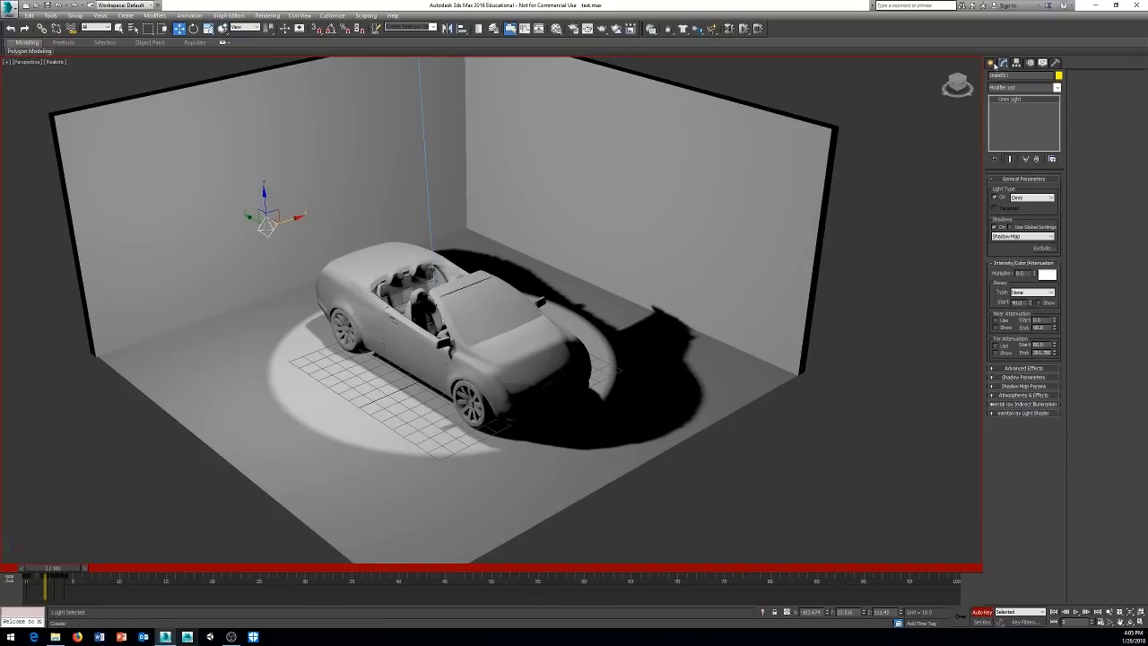
pyautogui.click(993, 65)
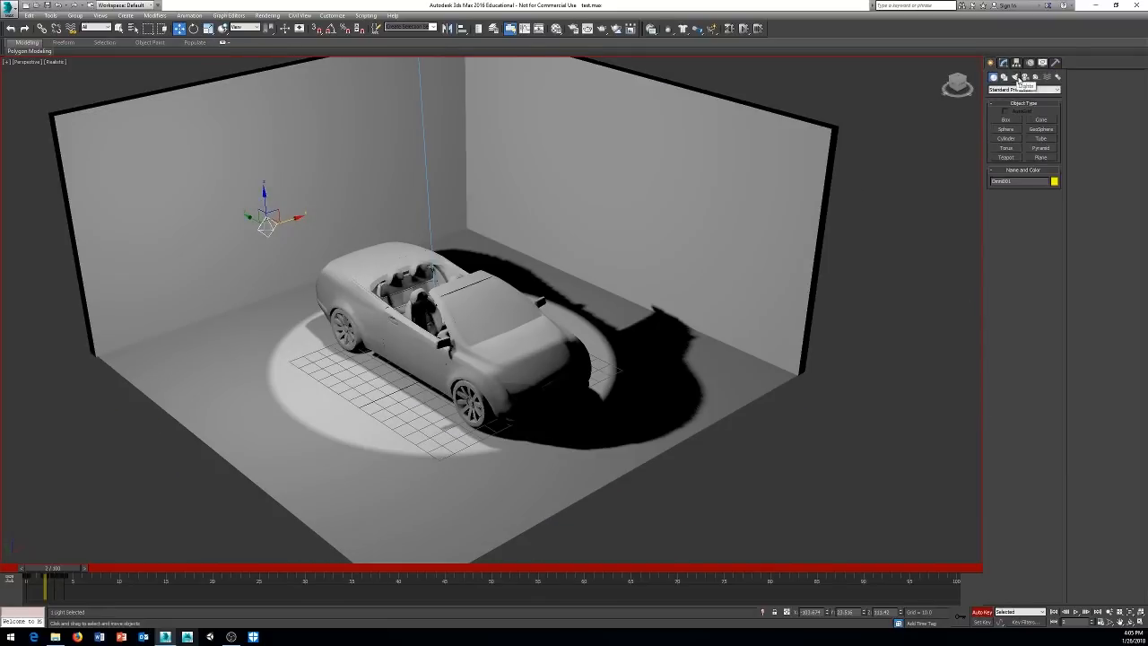
pyautogui.click(1025, 77)
pyautogui.click(1009, 131)
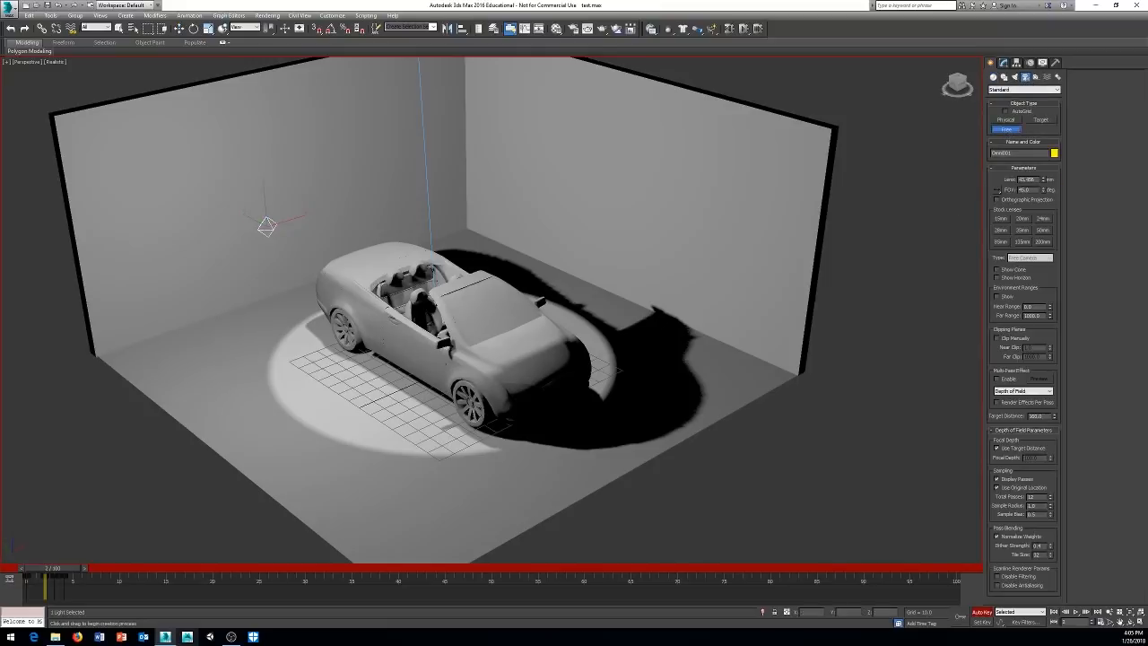
pyautogui.moveTo(843, 346); pyautogui.dragTo(771, 309, button='middle')
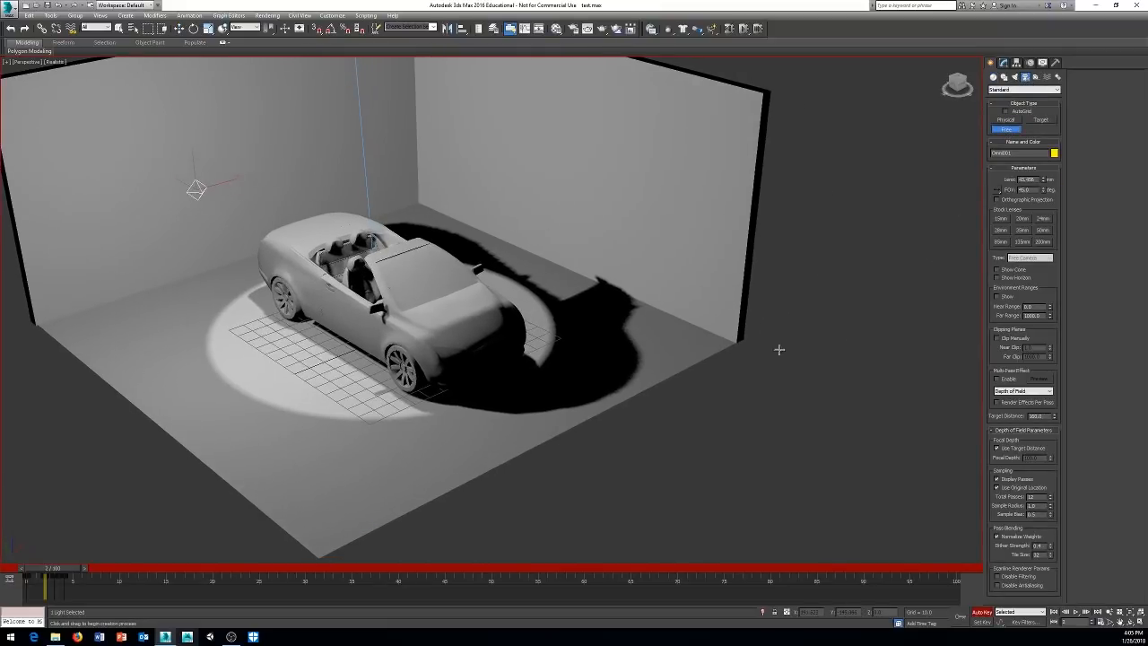
pyautogui.click(772, 405)
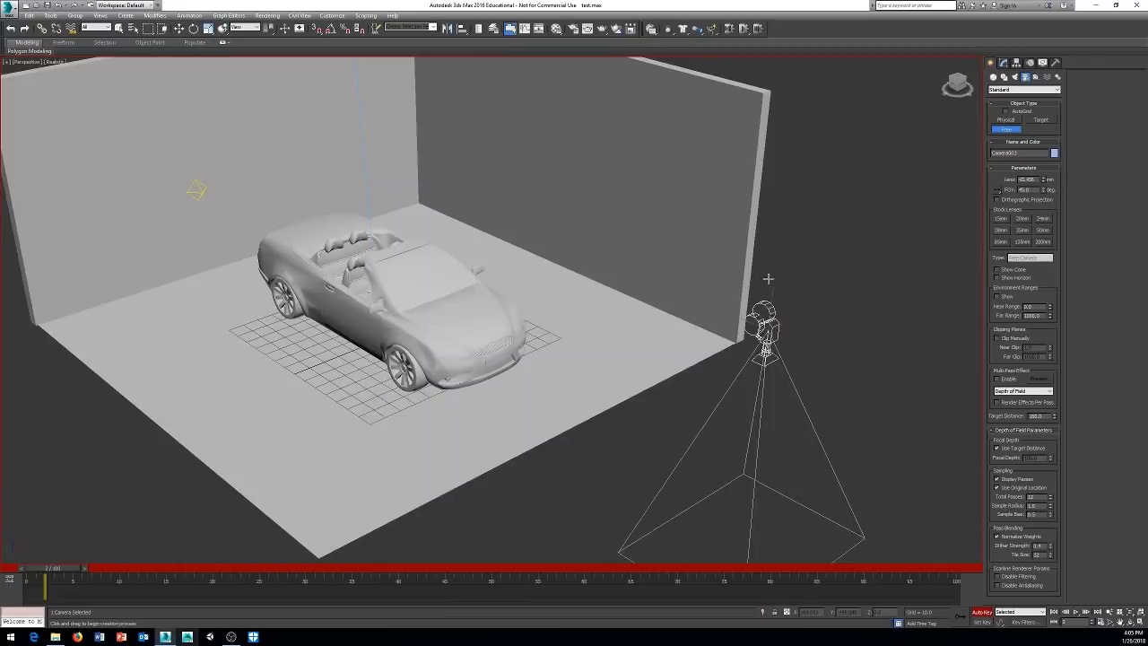
pyautogui.moveTo(768, 279); pyautogui.dragTo(568, 111)
pyautogui.rightClick(841, 248)
# - Rotate the free camera so that it aims at the car
pyautogui.rightClick(661, 173)
pyautogui.click(685, 186)
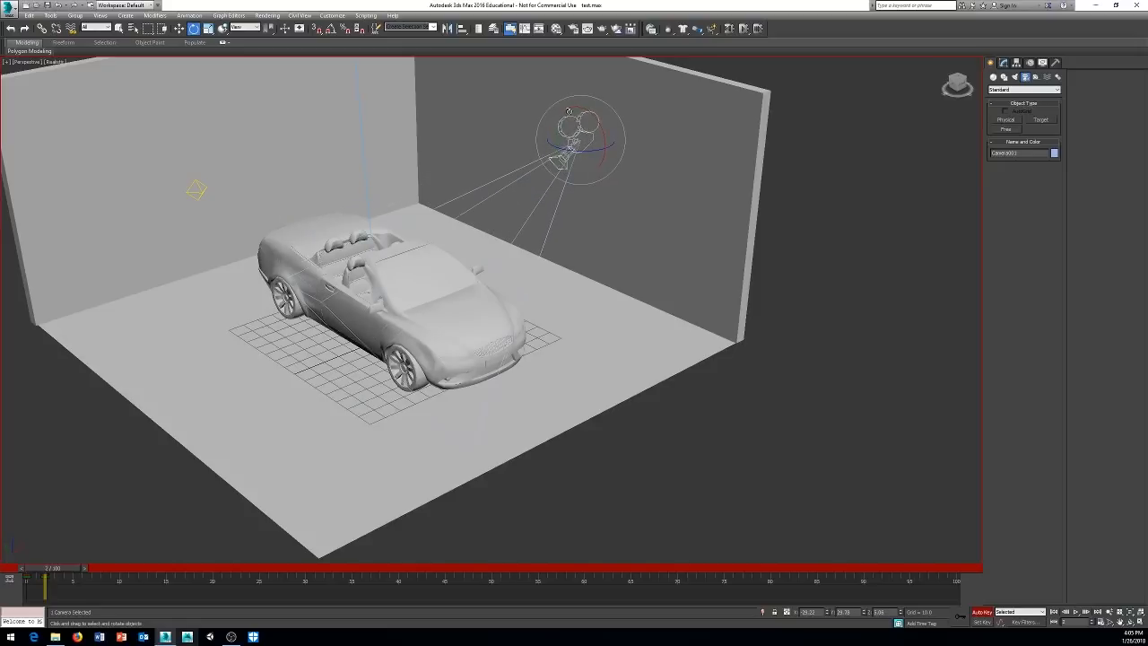
pyautogui.moveTo(580, 151); pyautogui.dragTo(553, 156)
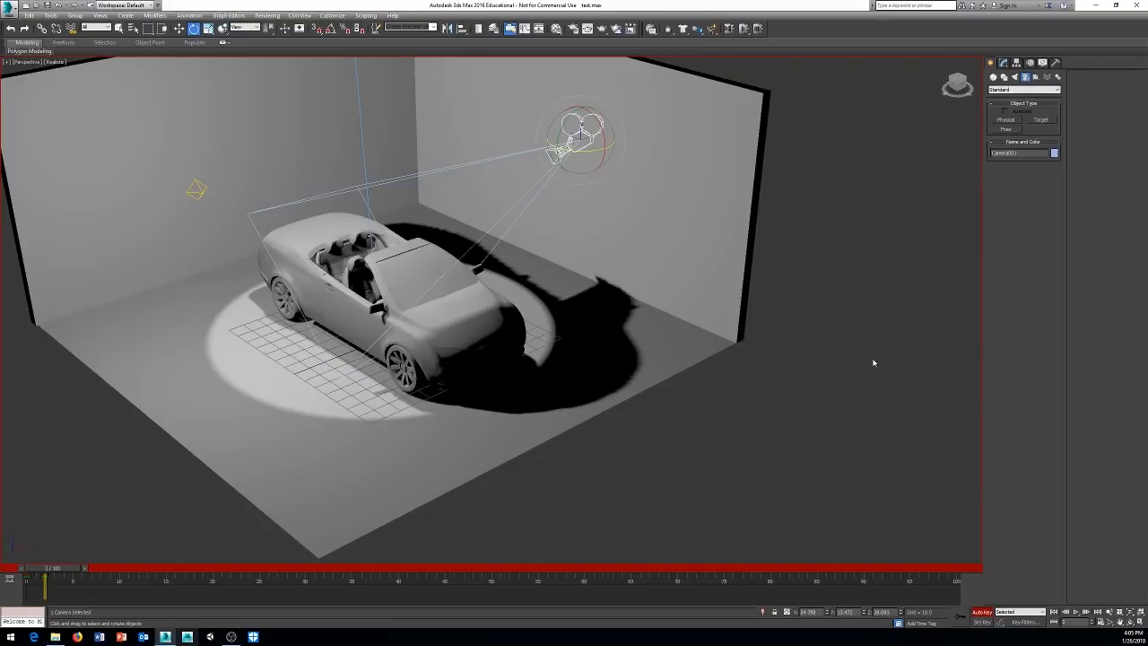
pyautogui.keyDown('alt'); pyautogui.moveTo(812, 310); pyautogui.dragTo(858, 350, button='middle'); pyautogui.keyUp('alt')
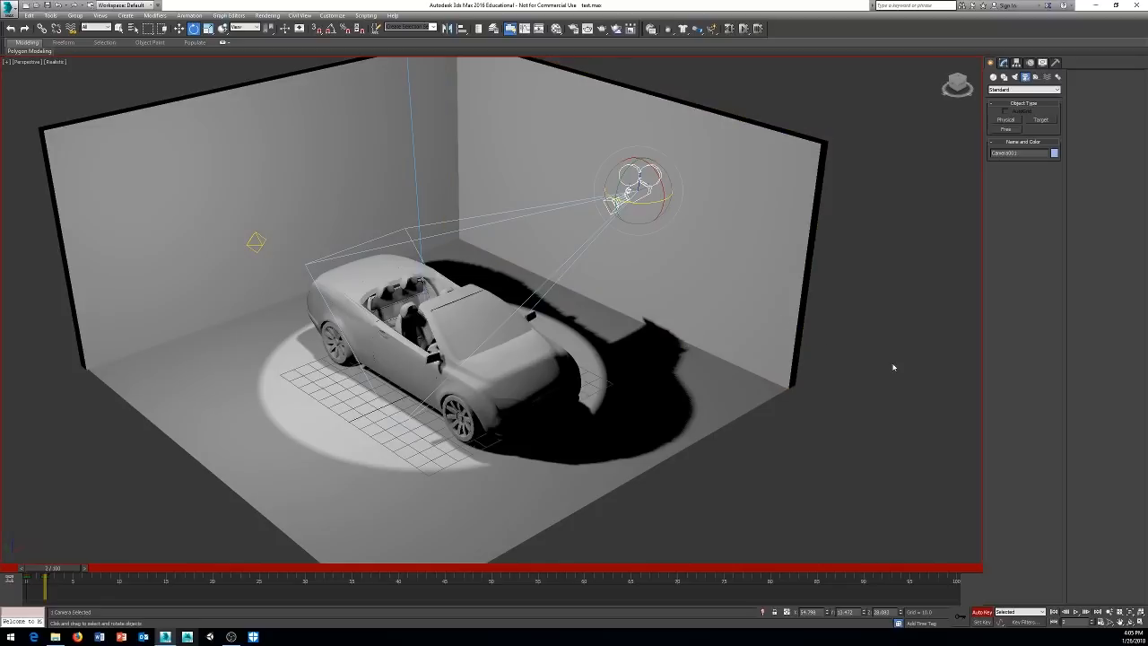
pyautogui.moveTo(875, 358); pyautogui.dragTo(872, 353, button='middle')
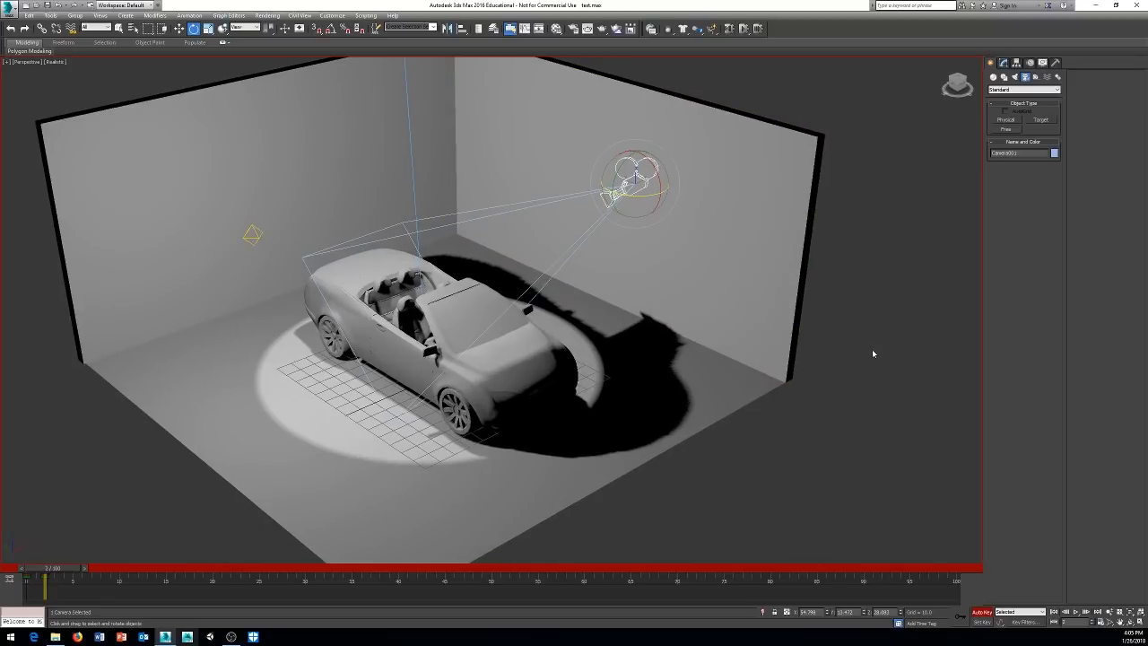